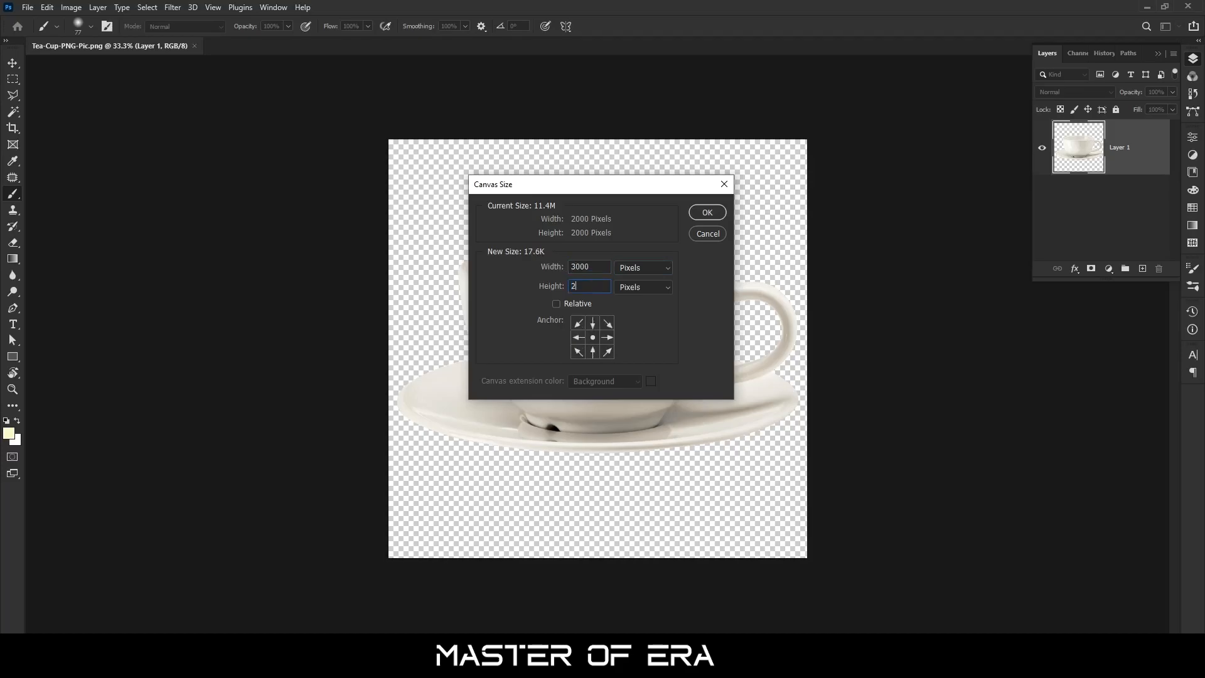
- Apply the new canvas size with a width of 3000 pixels and move the cup lower on the canvas
{"action": "left_click", "coordinate": [706, 214]}
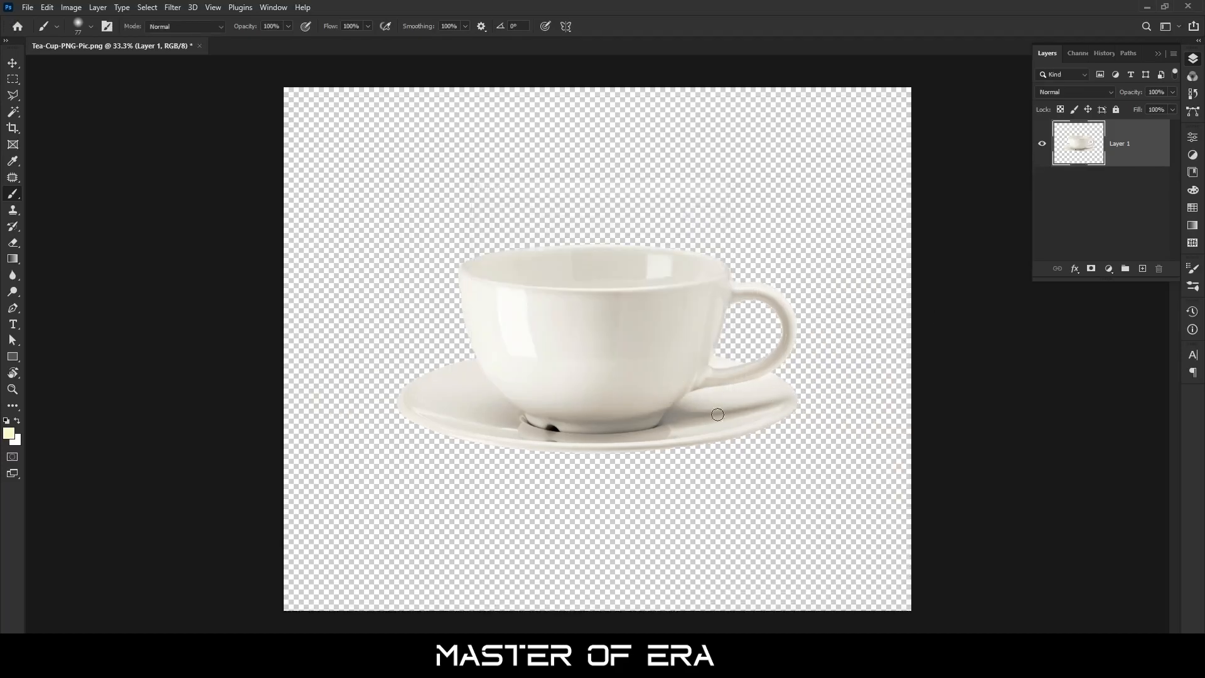
{"action": "key", "text": "v"}
{"action": "left_click_drag", "start_coordinate": [657, 363], "coordinate": [657, 402]}
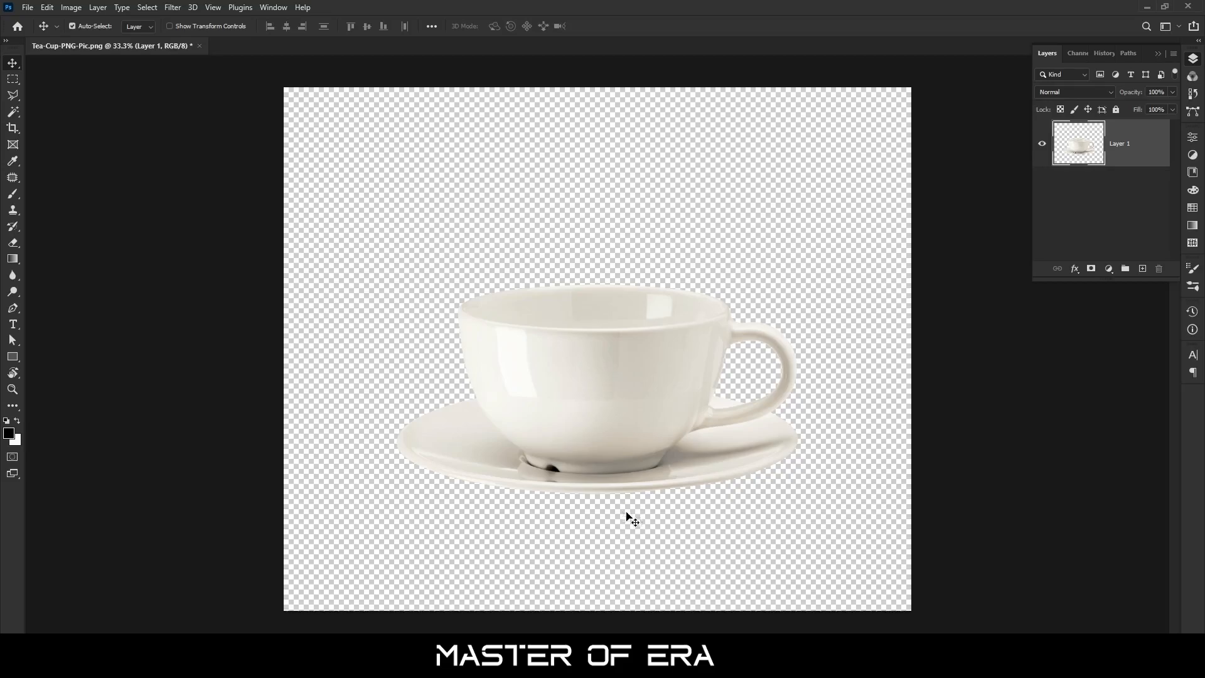
- Add a new layer and paint one soft black dot above the cup with the 605 px Soft Round brush
{"action": "left_click", "coordinate": [16, 200]}
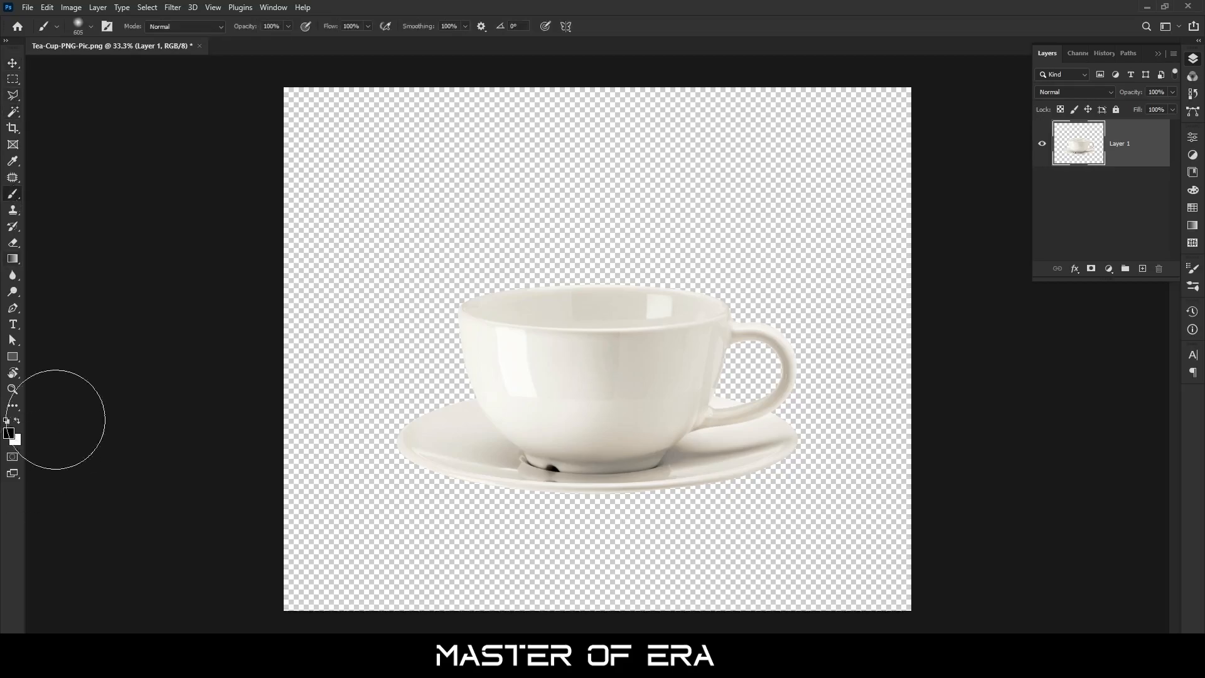
{"action": "left_click", "coordinate": [1143, 270]}
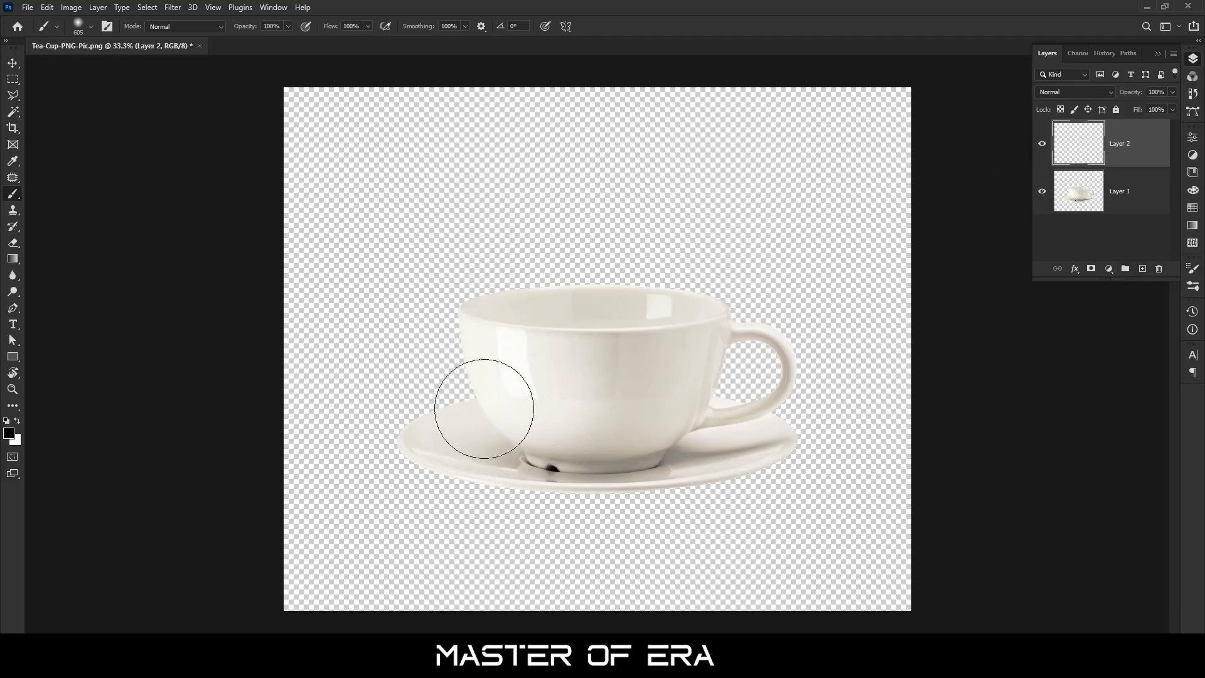
{"action": "left_click", "coordinate": [90, 27]}
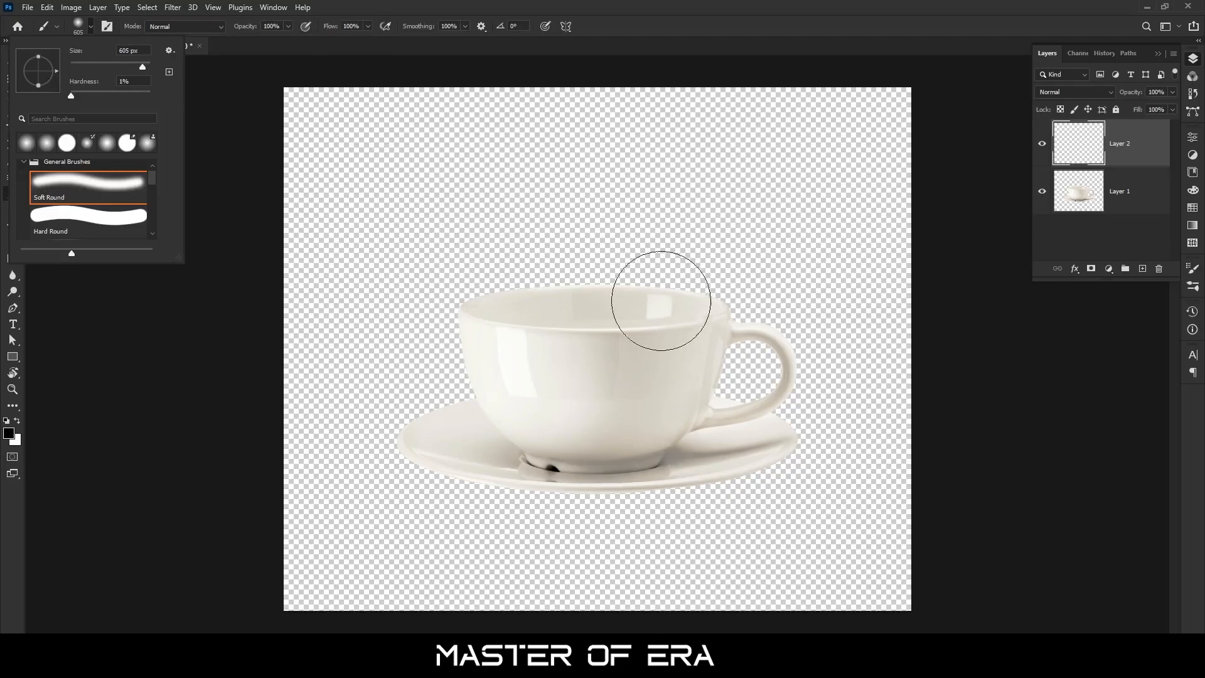
{"action": "left_click", "coordinate": [665, 202]}
{"action": "left_click", "coordinate": [661, 216]}
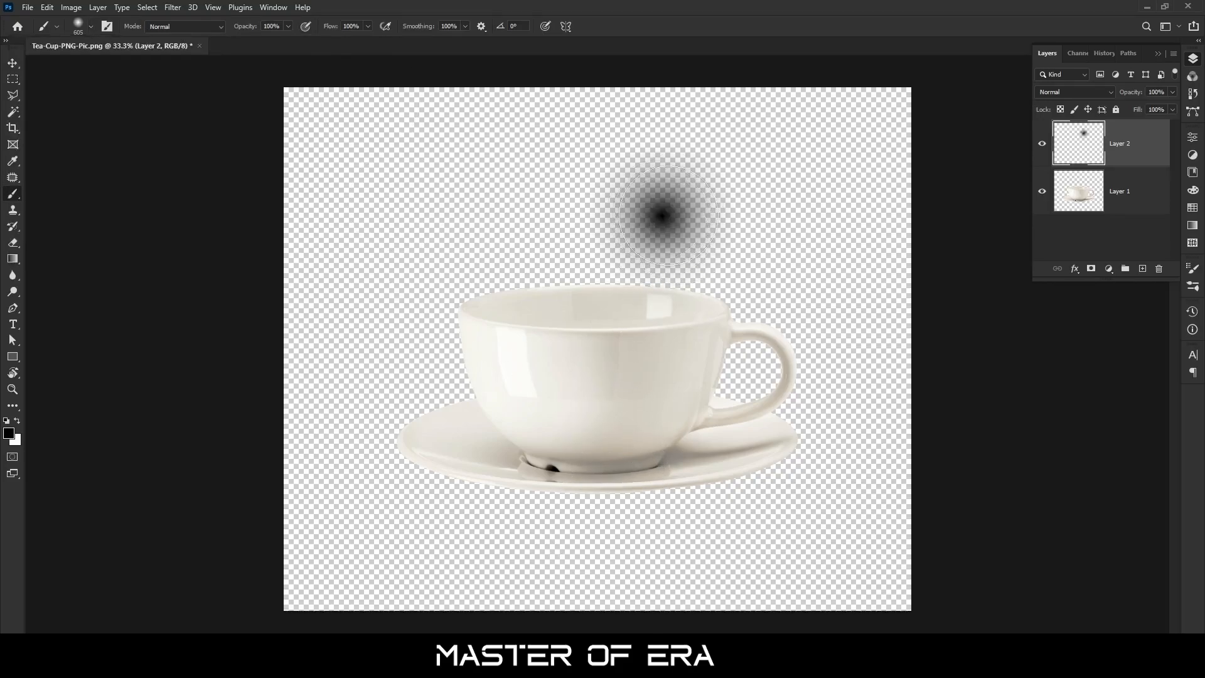
- Transform the dot at the saucer's base to about 328% width and 43% height, and move its layer below the cup layer
{"action": "key", "text": "ctrl+t"}
{"action": "mouse_move", "coordinate": [668, 219]}
{"action": "left_mouse_down"}
{"action": "mouse_move", "coordinate": [670, 277]}
{"action": "mouse_move", "coordinate": [626, 458]}
{"action": "mouse_move", "coordinate": [600, 496]}
{"action": "left_mouse_up"}
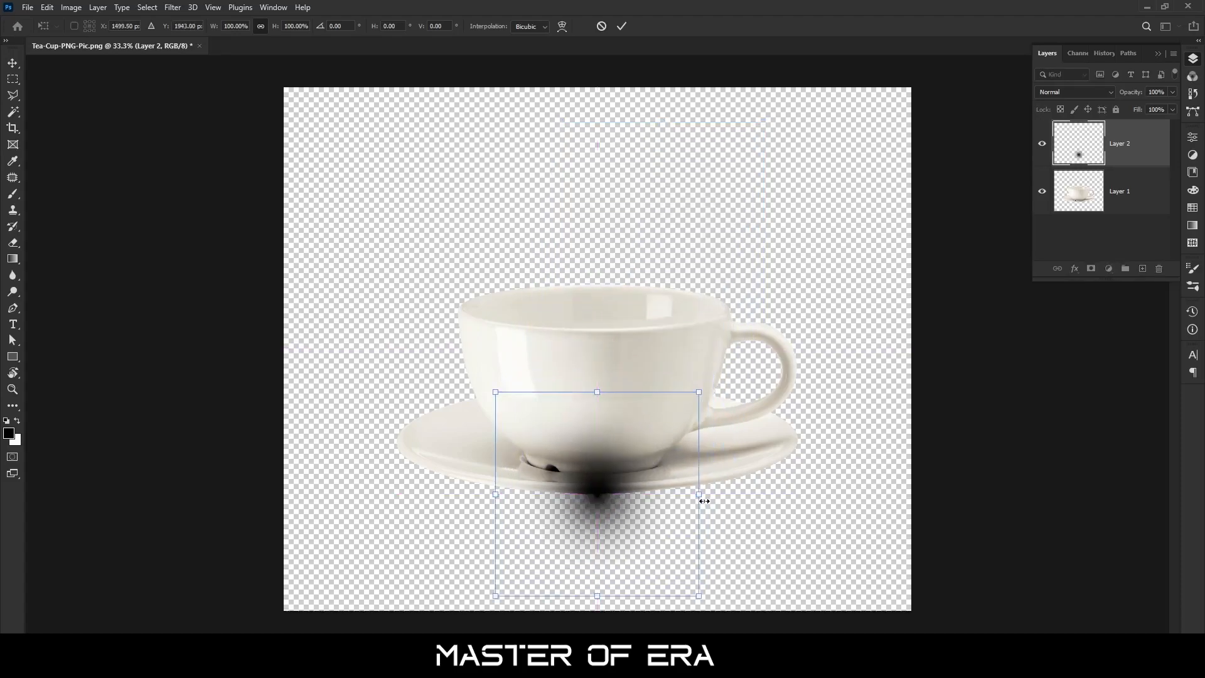
{"action": "mouse_move", "coordinate": [703, 499]}
{"action": "left_mouse_down"}
{"action": "mouse_move", "coordinate": [722, 483]}
{"action": "mouse_move", "coordinate": [866, 471]}
{"action": "mouse_move", "coordinate": [996, 485]}
{"action": "mouse_move", "coordinate": [935, 482]}
{"action": "left_mouse_up"}
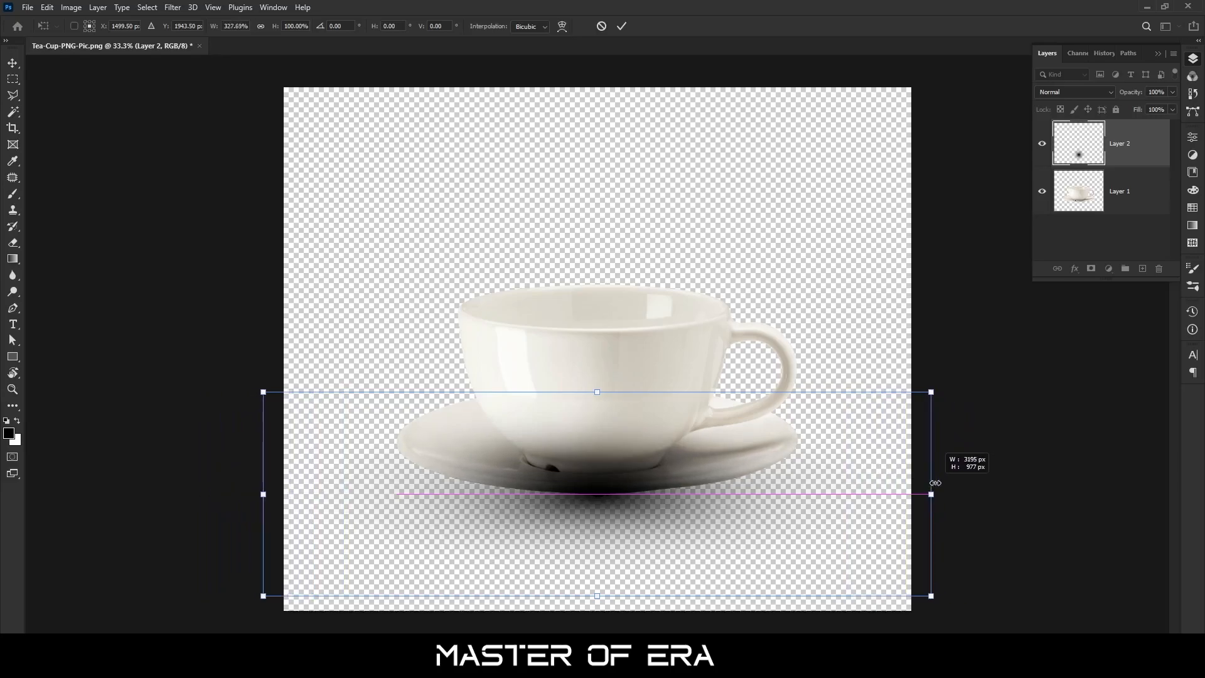
{"action": "left_click_drag", "start_coordinate": [598, 394], "coordinate": [607, 496]}
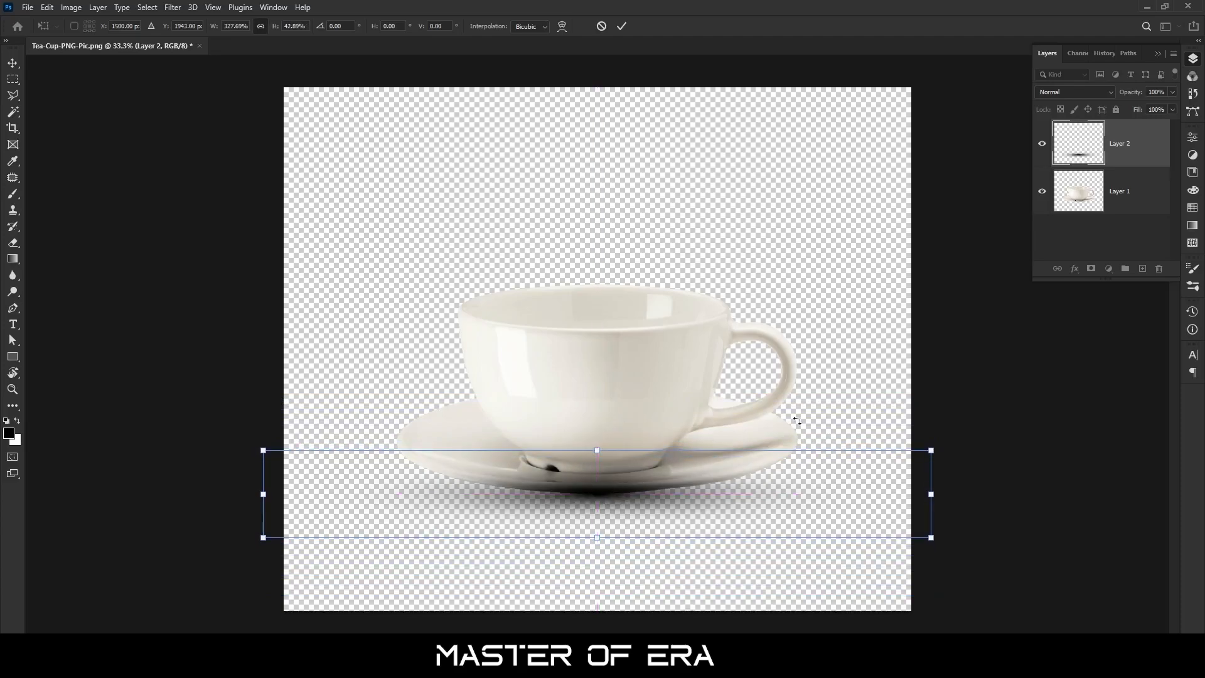
{"action": "left_click_drag", "start_coordinate": [1092, 149], "coordinate": [1087, 217]}
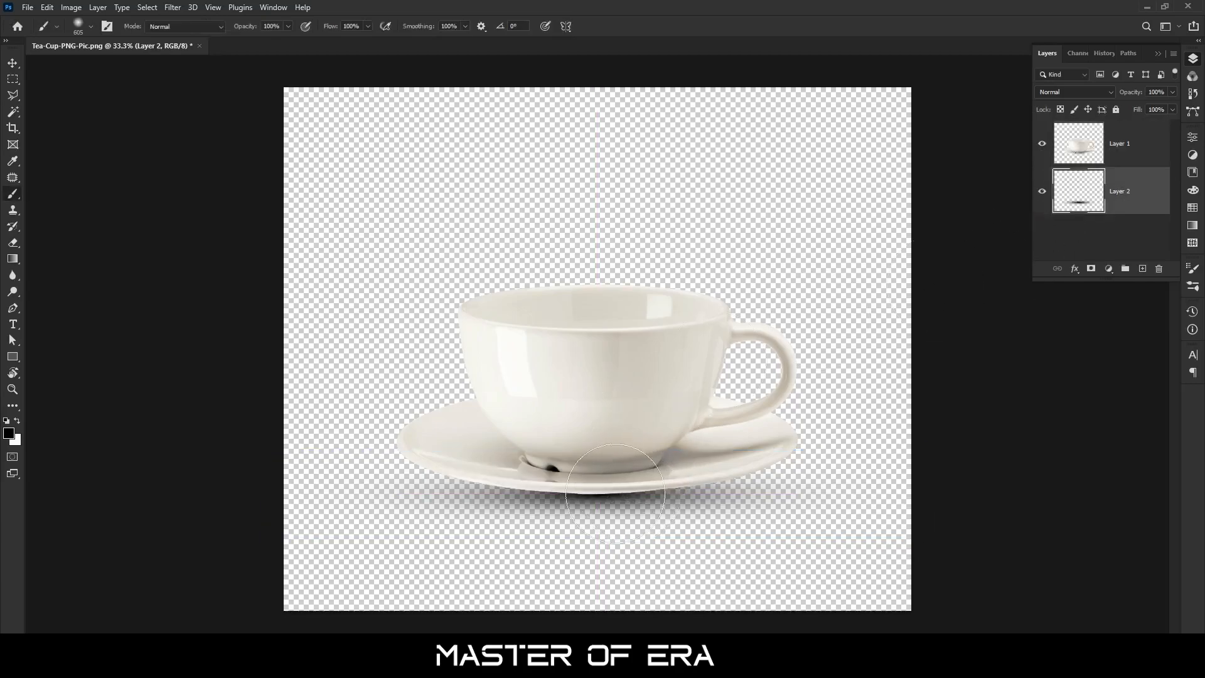
- Narrow the shadow under the saucer to about 80% of its width, keeping it centred
{"action": "key", "text": "v"}
{"action": "key", "text": "ctrl+t"}
{"action": "left_click_drag", "start_coordinate": [616, 498], "coordinate": [615, 498]}
{"action": "left_click_drag", "start_coordinate": [927, 495], "coordinate": [864, 497]}
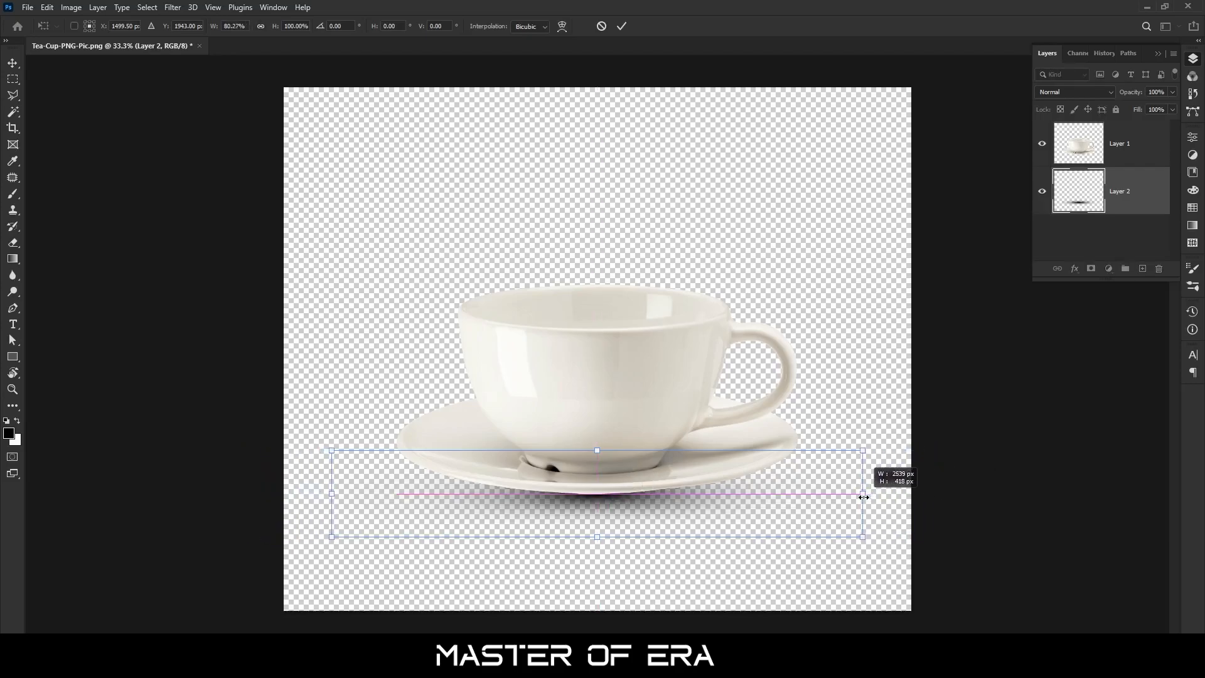
{"action": "left_click", "coordinate": [1108, 232]}
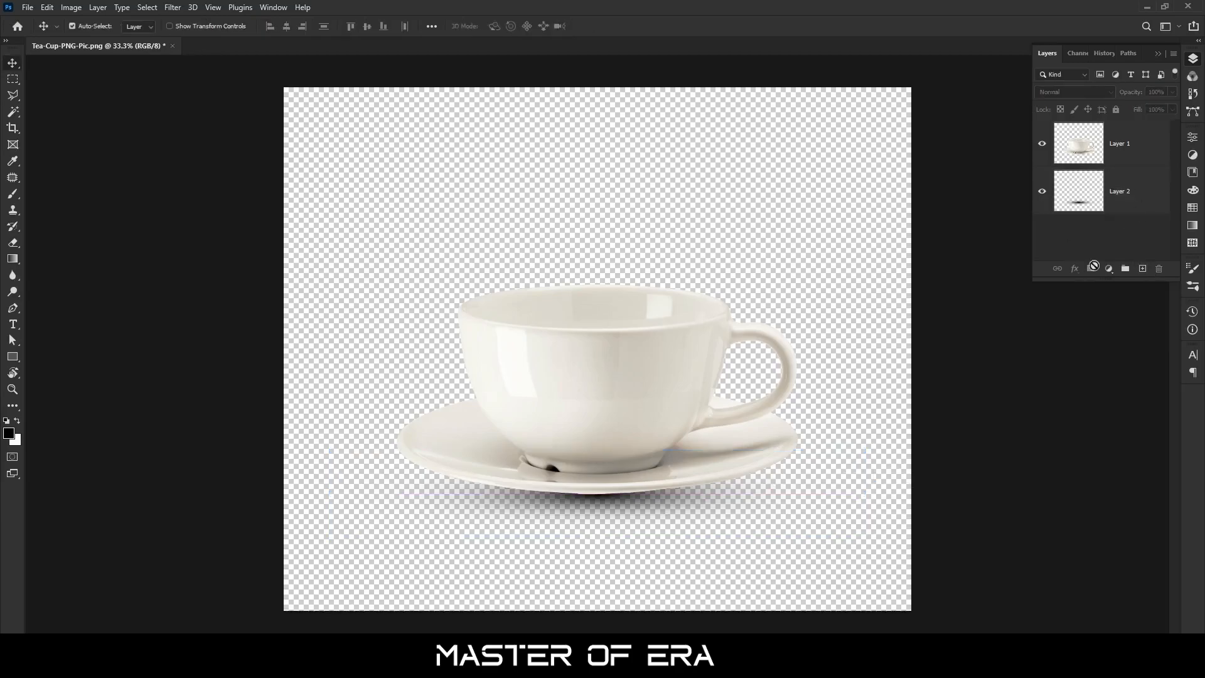
- Add a Solid Color fill layer in light grey d8d8d8 and move it beneath the cup and shadow layers
{"action": "left_click", "coordinate": [1097, 153]}
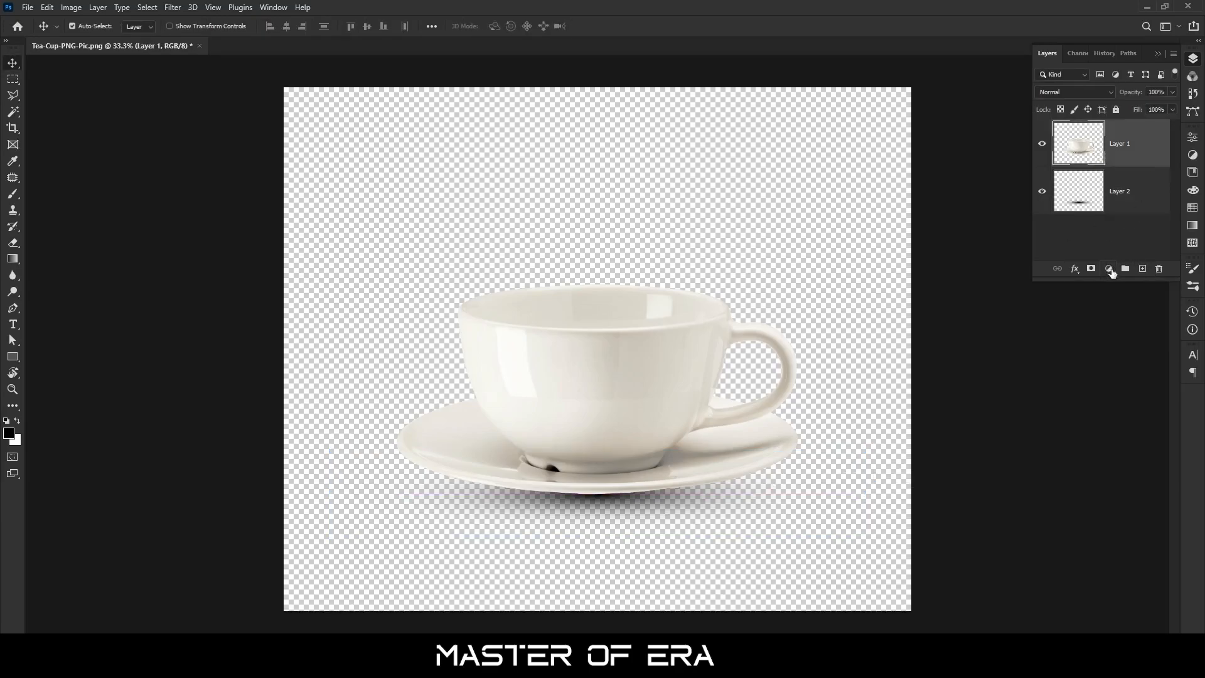
{"action": "left_click", "coordinate": [1108, 269]}
{"action": "left_click", "coordinate": [1117, 301]}
{"action": "left_click_drag", "start_coordinate": [812, 222], "coordinate": [723, 182]}
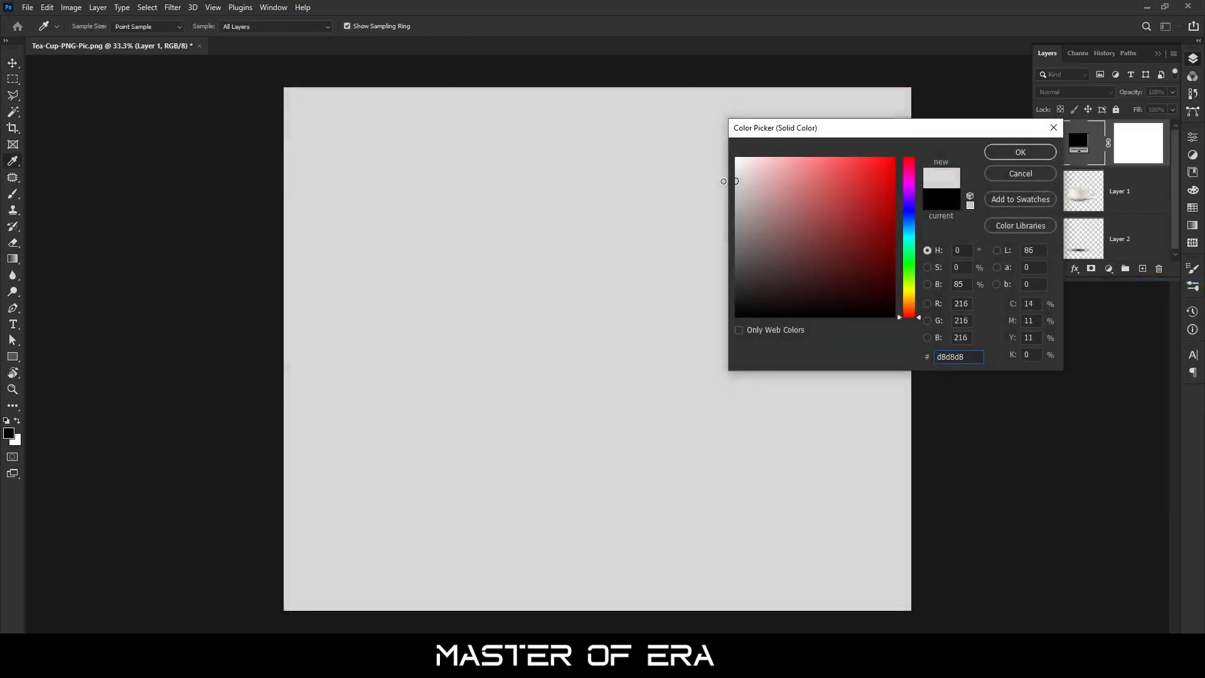
{"action": "left_click", "coordinate": [1029, 153]}
{"action": "left_click_drag", "start_coordinate": [1083, 144], "coordinate": [1083, 259]}
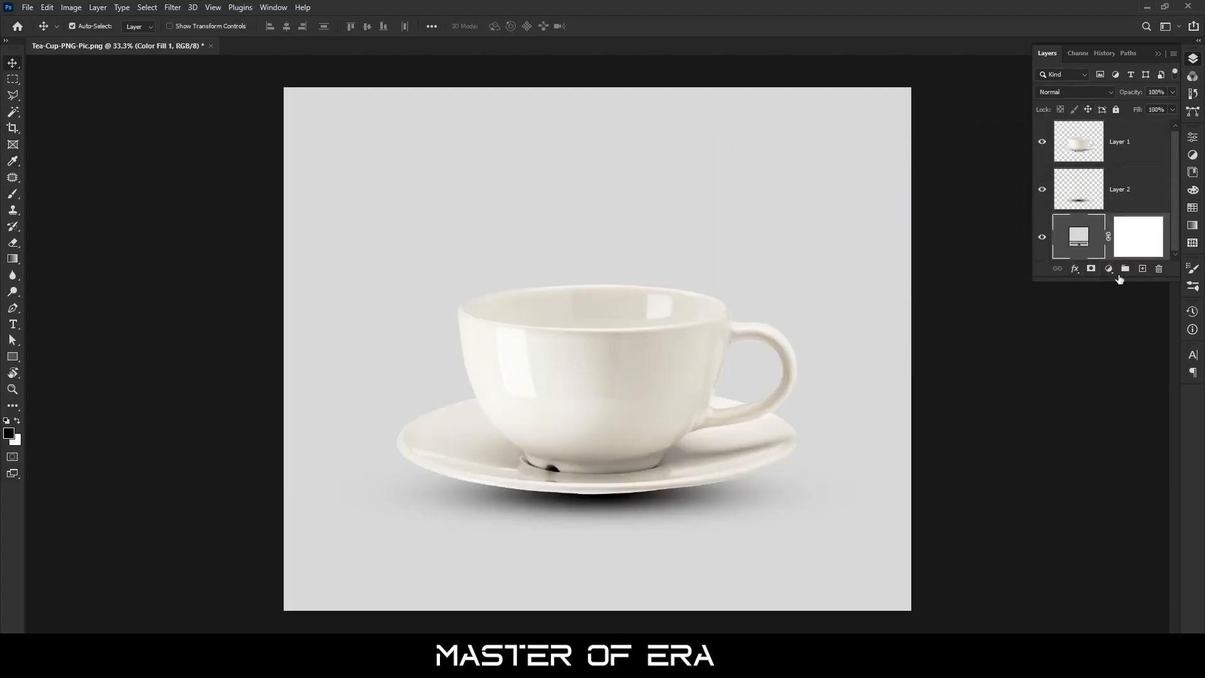
- Add a second Solid Color fill layer in darker grey 8e8e8e directly above the light grey fill
{"action": "left_click", "coordinate": [1110, 270]}
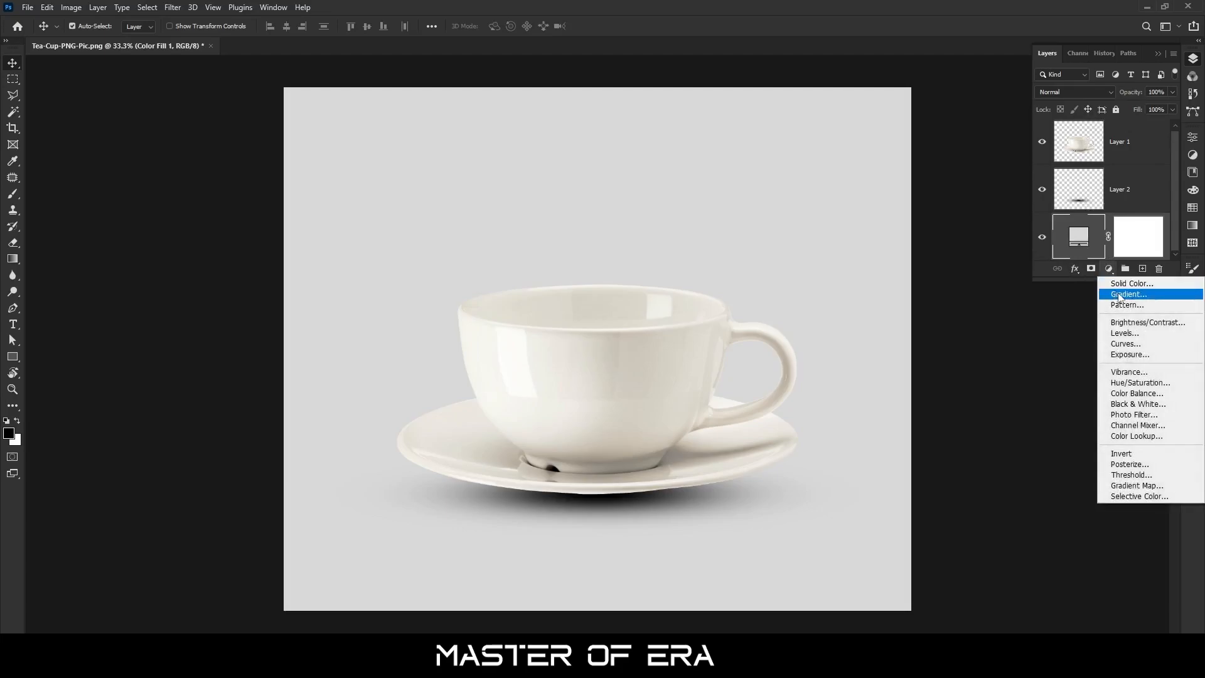
{"action": "left_click", "coordinate": [1129, 283]}
{"action": "left_click", "coordinate": [747, 218]}
{"action": "left_click_drag", "start_coordinate": [748, 218], "coordinate": [729, 229]}
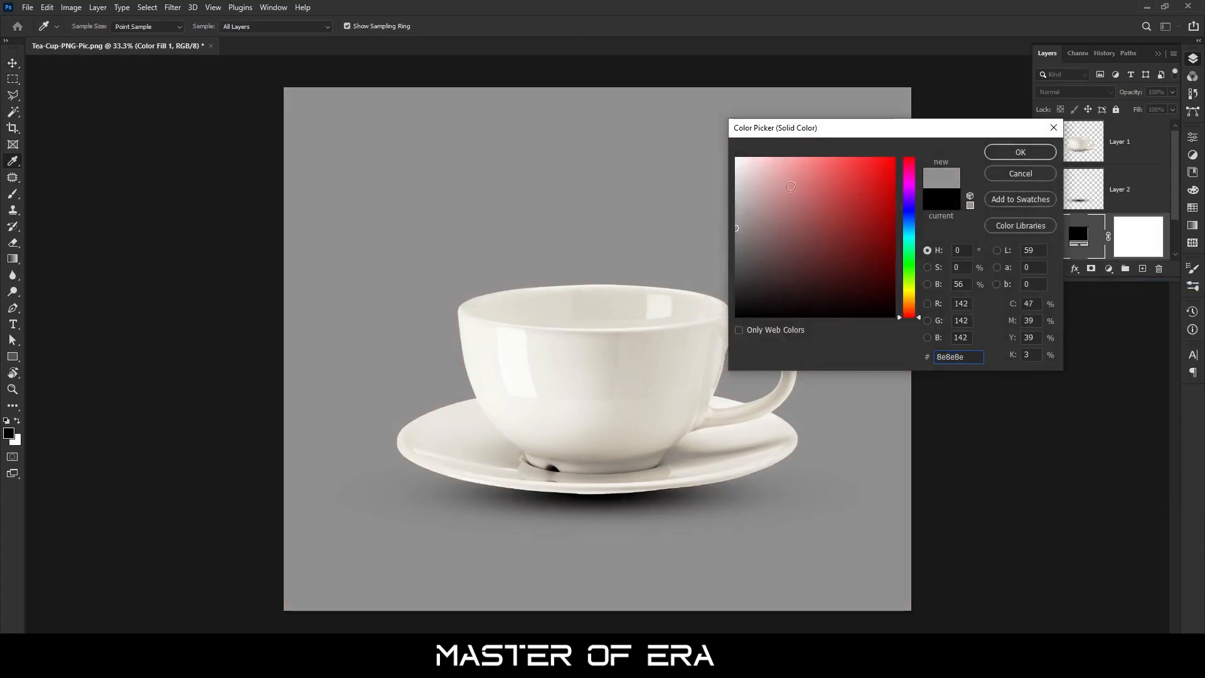
{"action": "left_click", "coordinate": [1010, 153]}
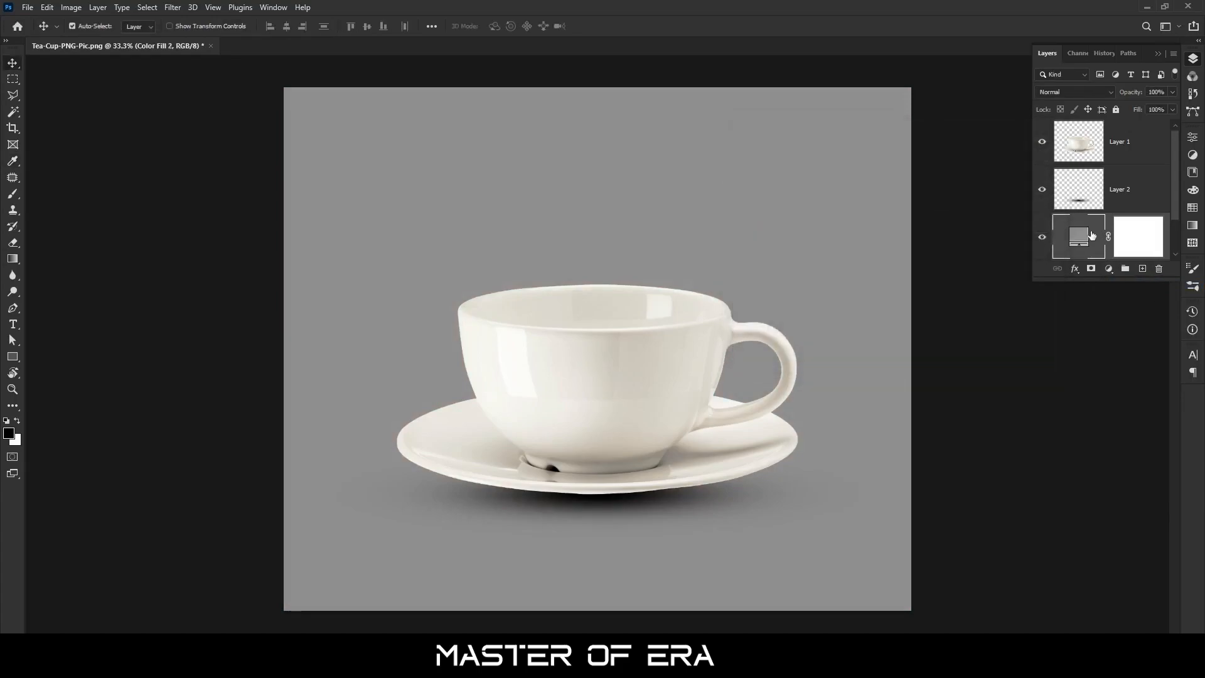
- Select the darker fill's layer mask and set the Gradient tool to a black-to-transparent gradient
{"action": "scroll", "coordinate": [1091, 235], "scroll_direction": "down", "scroll_amount": 1}
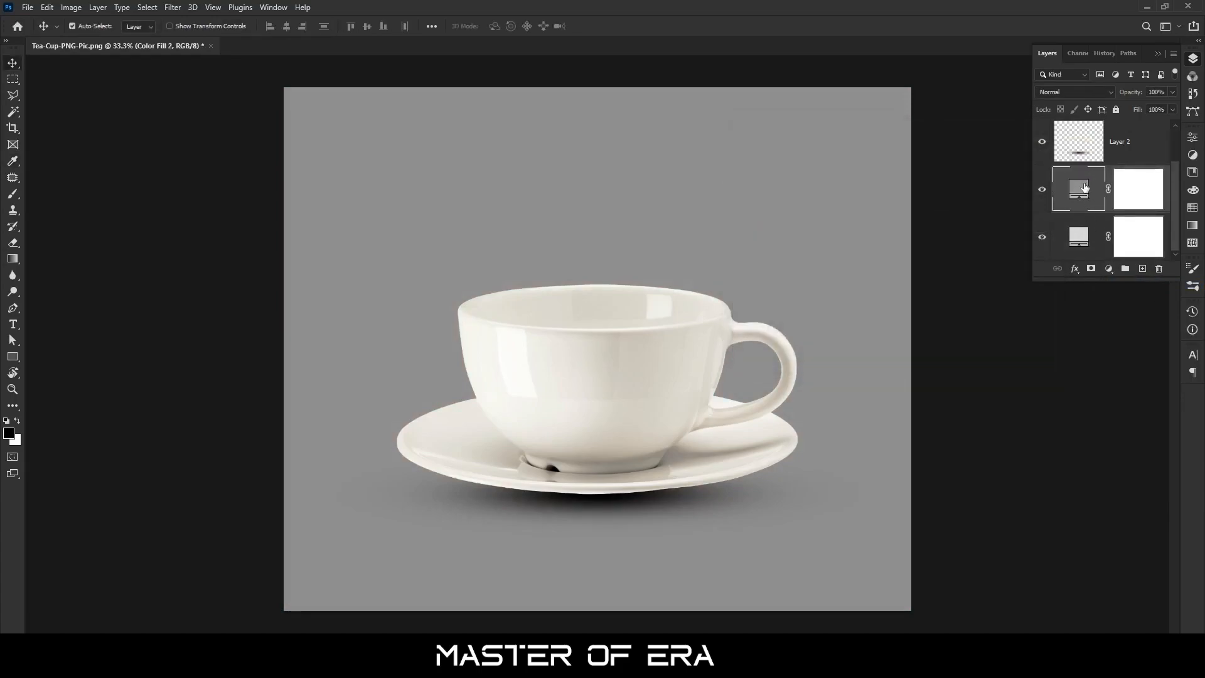
{"action": "scroll", "coordinate": [1088, 194], "scroll_direction": "up", "scroll_amount": 1}
{"action": "scroll", "coordinate": [1092, 205], "scroll_direction": "down", "scroll_amount": 1}
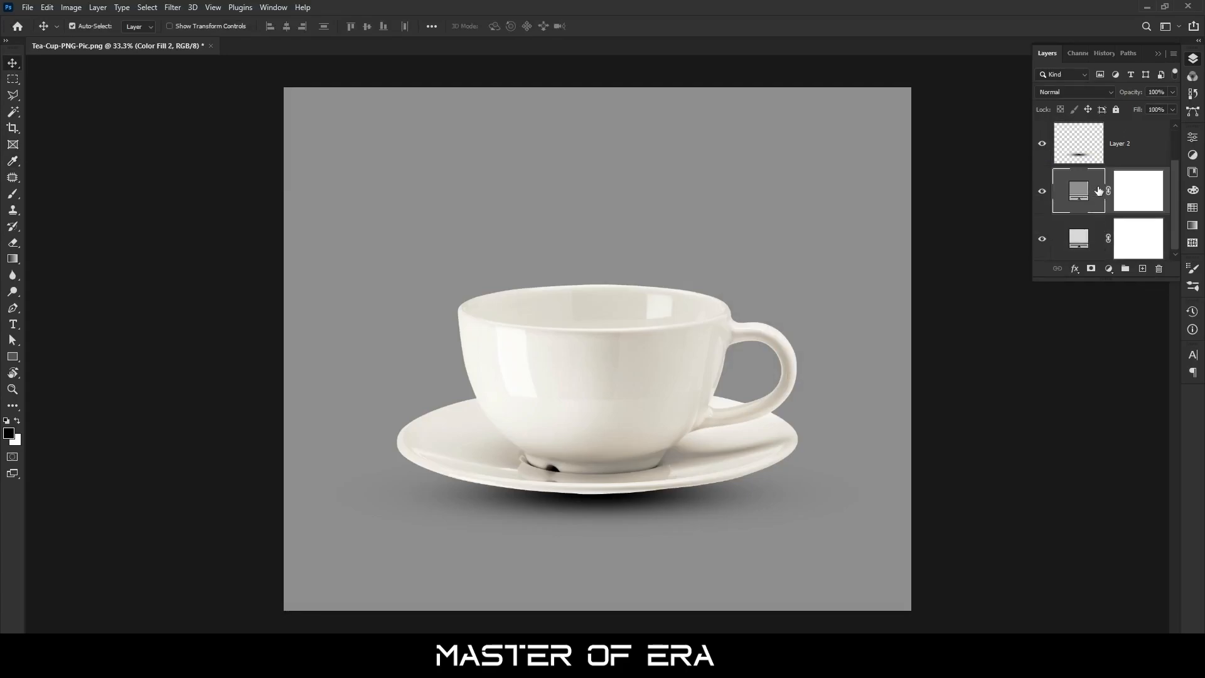
{"action": "scroll", "coordinate": [1097, 191], "scroll_direction": "up", "scroll_amount": 1}
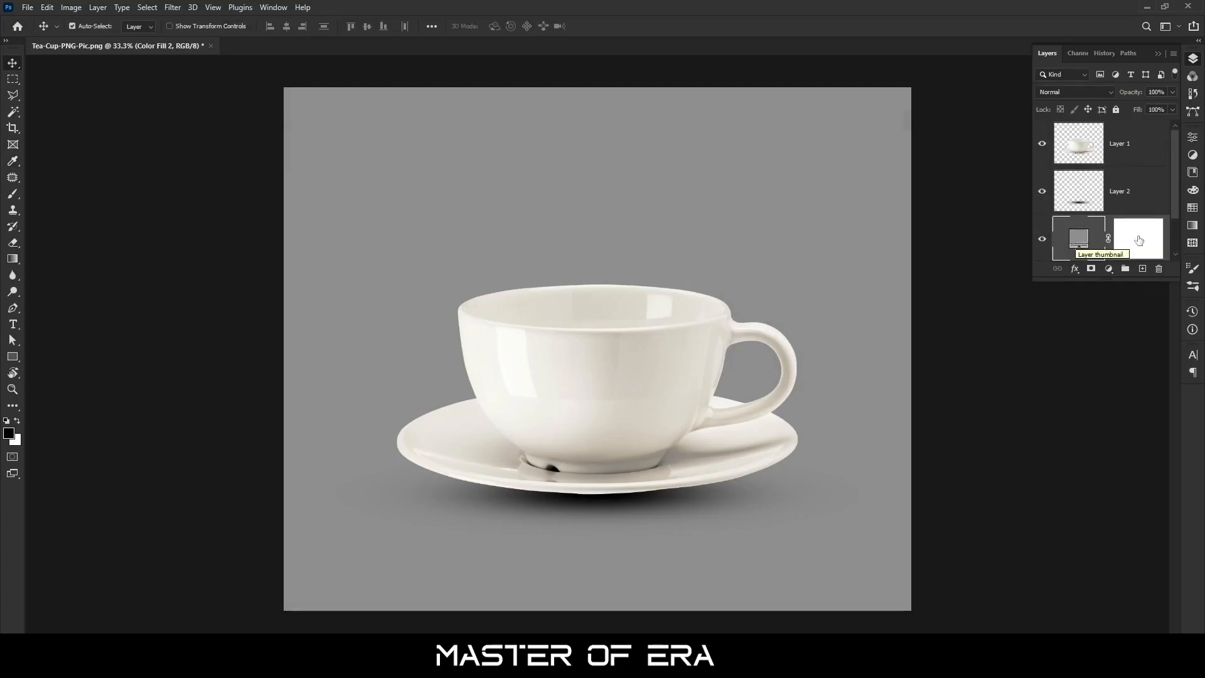
{"action": "left_click", "coordinate": [1139, 240]}
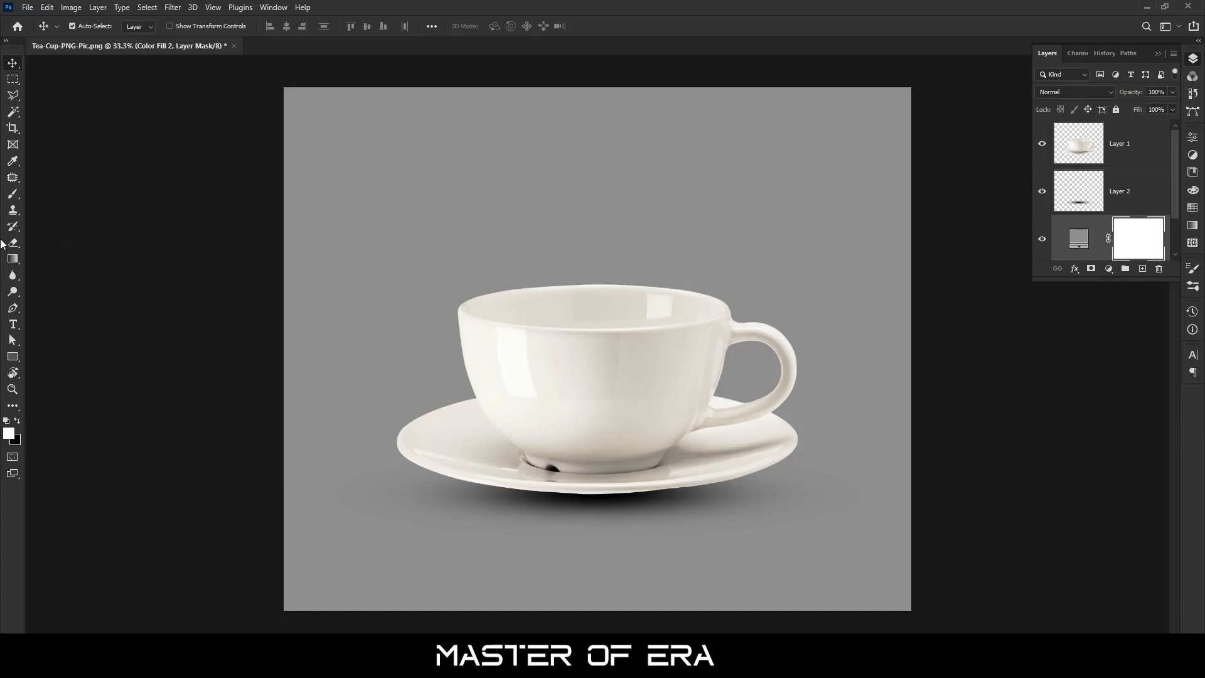
{"action": "left_click", "coordinate": [10, 259]}
{"action": "left_click", "coordinate": [117, 28]}
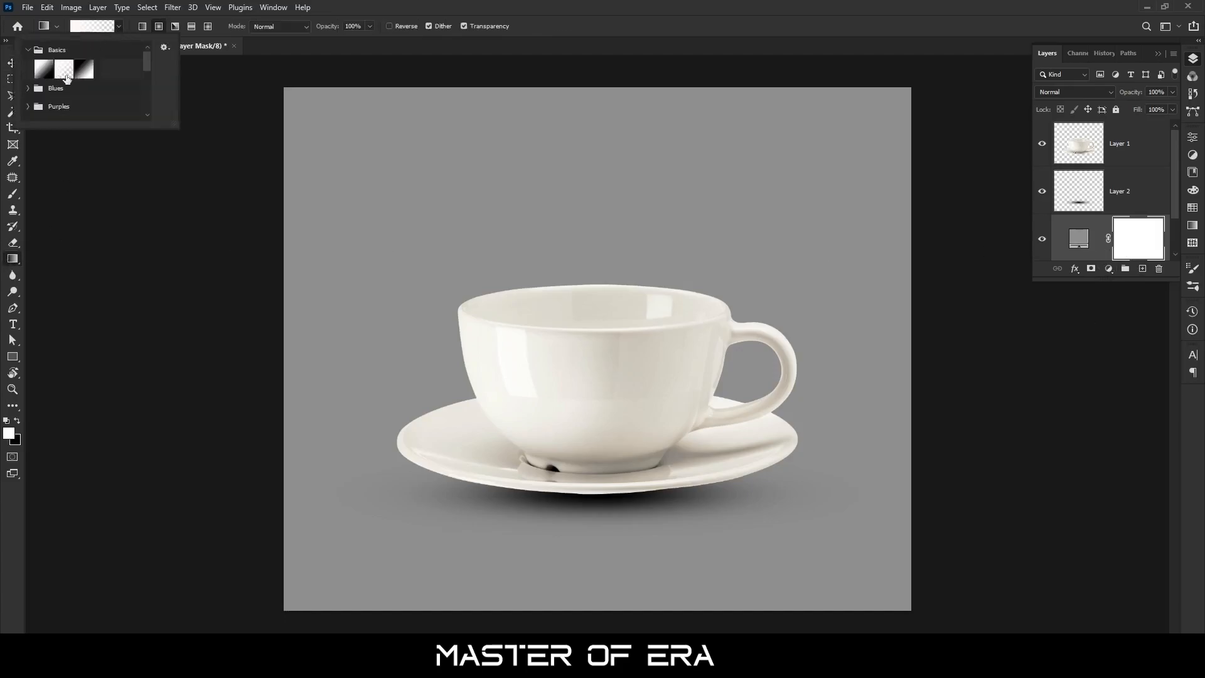
{"action": "left_click", "coordinate": [64, 71]}
{"action": "left_click", "coordinate": [119, 28]}
{"action": "key", "text": "d"}
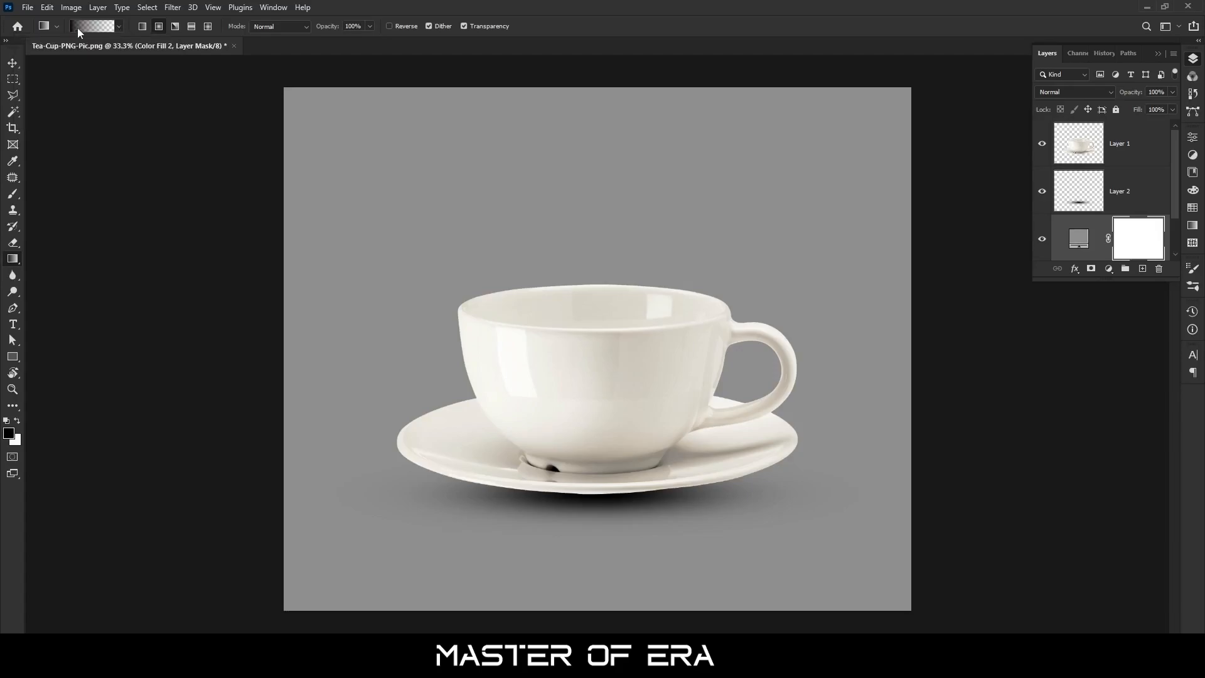
{"action": "left_click", "coordinate": [119, 29]}
{"action": "left_click", "coordinate": [120, 29]}
- Try a reversed radial gradient on the darker fill's mask from below the canvas, then undo it and turn Reverse off
{"action": "left_click", "coordinate": [389, 27]}
{"action": "scroll", "coordinate": [609, 618], "scroll_direction": "down", "scroll_amount": 2}
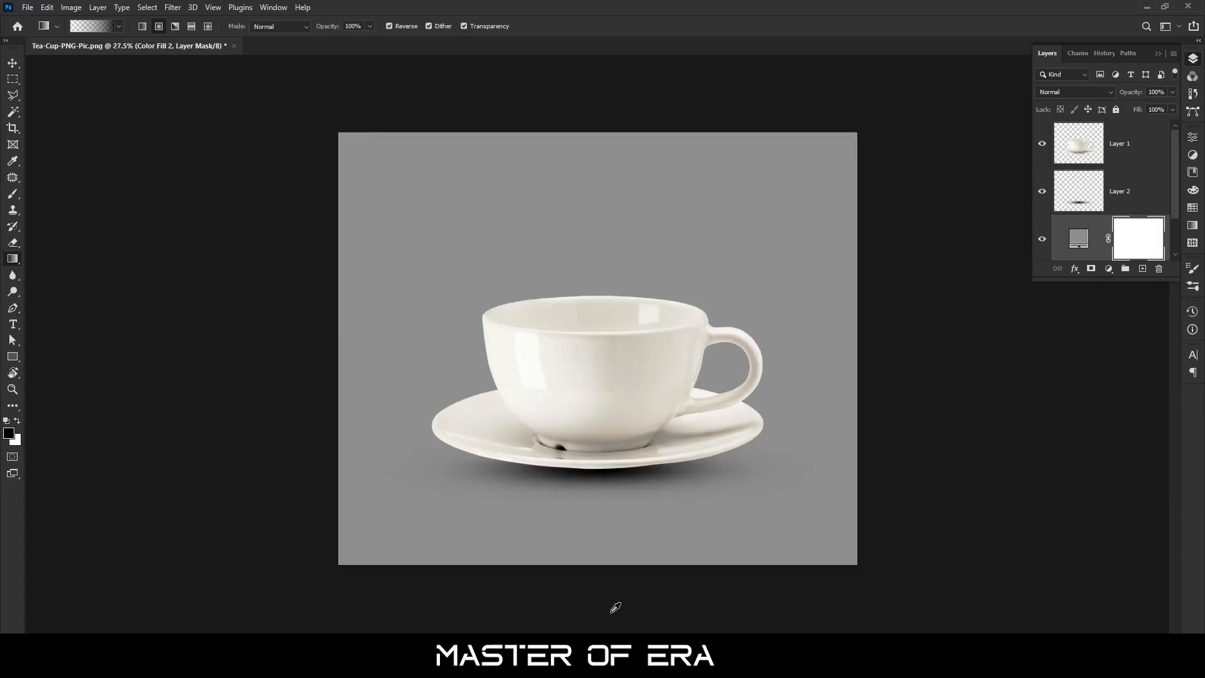
{"action": "left_click_drag", "start_coordinate": [610, 604], "coordinate": [605, 495]}
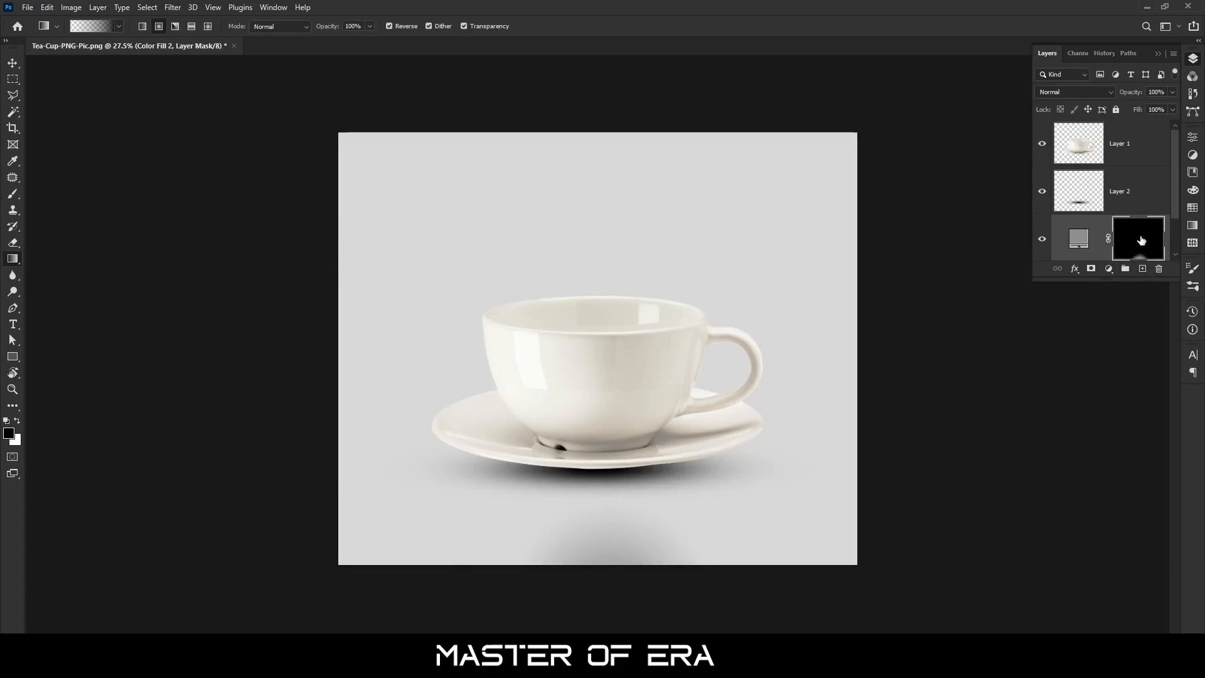
{"action": "left_click", "coordinate": [389, 26]}
{"action": "key", "text": "ctrl+z"}
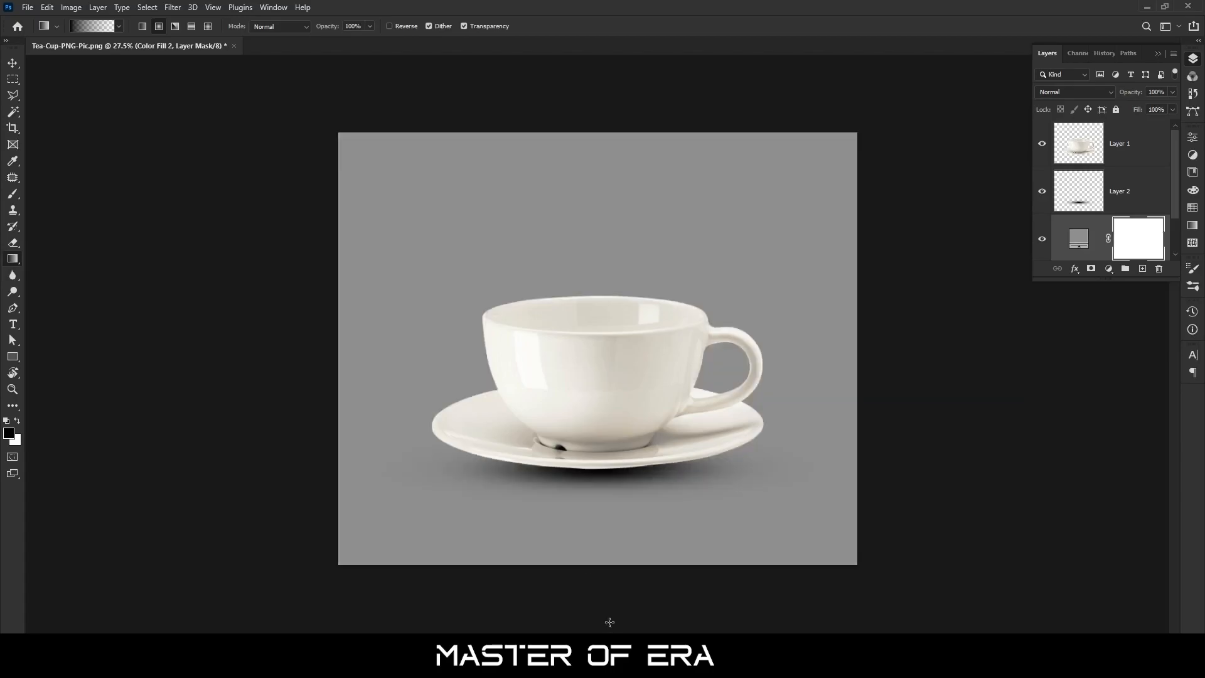
- Draw black radial gradients upward from below the canvas on the darker fill's mask to form a light glow under the saucer
{"action": "left_click_drag", "start_coordinate": [615, 620], "coordinate": [614, 467]}
{"action": "left_click_drag", "start_coordinate": [598, 593], "coordinate": [598, 370]}
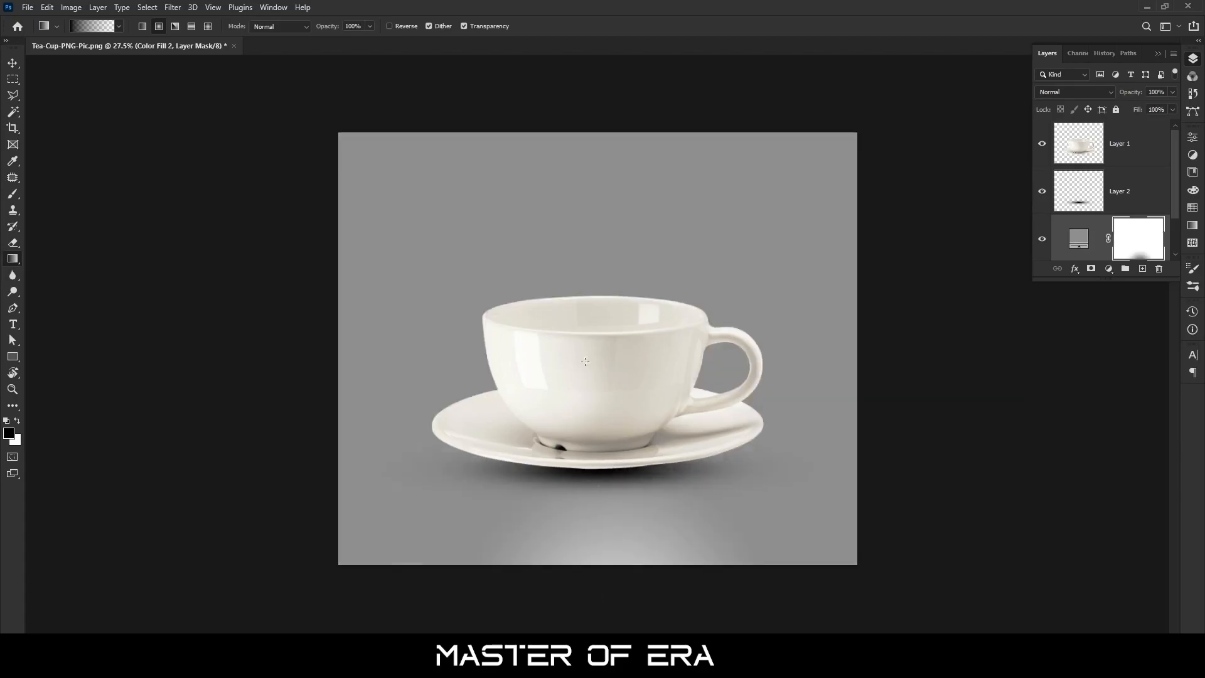
{"action": "left_click_drag", "start_coordinate": [571, 616], "coordinate": [571, 532]}
{"action": "left_click_drag", "start_coordinate": [568, 379], "coordinate": [569, 379]}
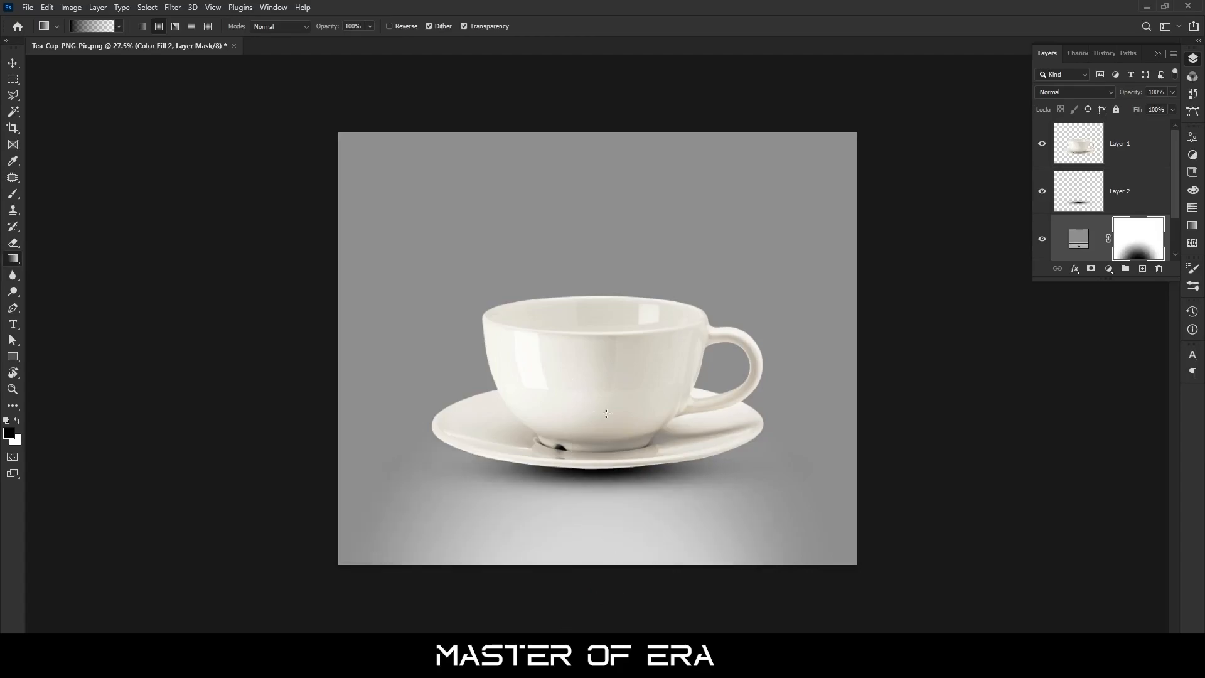
{"action": "key", "text": "ctrl+z"}
{"action": "left_click_drag", "start_coordinate": [583, 613], "coordinate": [583, 436]}
{"action": "key", "text": "ctrl+z"}
{"action": "left_click_drag", "start_coordinate": [604, 618], "coordinate": [604, 554]}
{"action": "left_click_drag", "start_coordinate": [586, 597], "coordinate": [585, 506]}
{"action": "key", "text": "v"}
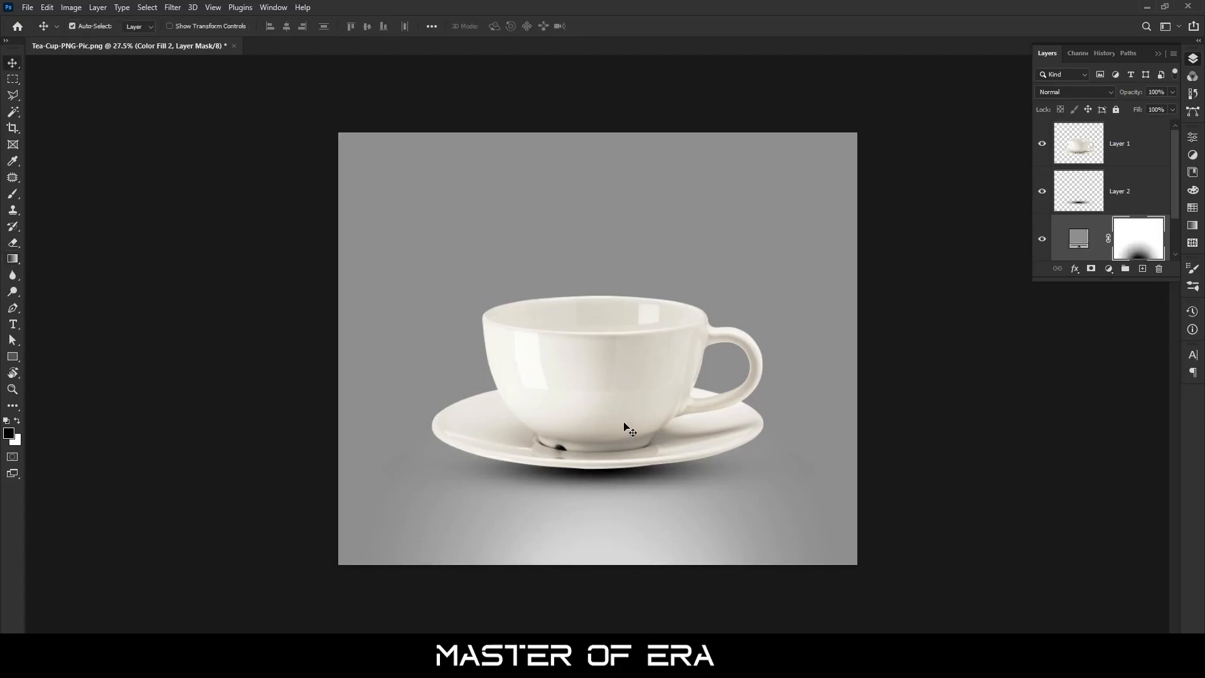
- Place mountain.jpg from the tea cup mountains files folder above the cup layer, enlarged and positioned over the cup's rim
{"action": "left_click", "coordinate": [701, 440]}
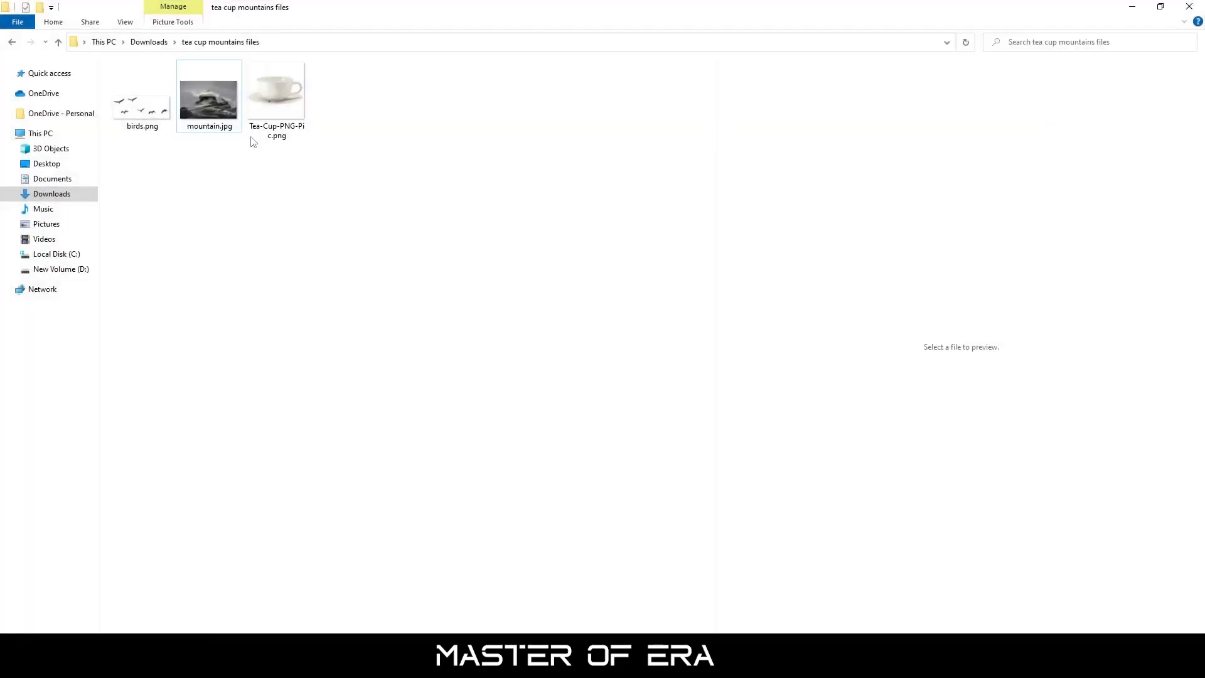
{"action": "left_click", "coordinate": [218, 106]}
{"action": "left_click_drag", "start_coordinate": [218, 105], "coordinate": [584, 290]}
{"action": "left_click_drag", "start_coordinate": [627, 340], "coordinate": [747, 199]}
{"action": "left_click_drag", "start_coordinate": [684, 438], "coordinate": [682, 355]}
- Lower the mountain's opacity to 38% and scale it down to about 1950%, positioning its base over the cup's opening
{"action": "left_click_drag", "start_coordinate": [1137, 92], "coordinate": [1103, 93]}
{"action": "scroll", "coordinate": [634, 355], "scroll_direction": "up", "scroll_amount": 6}
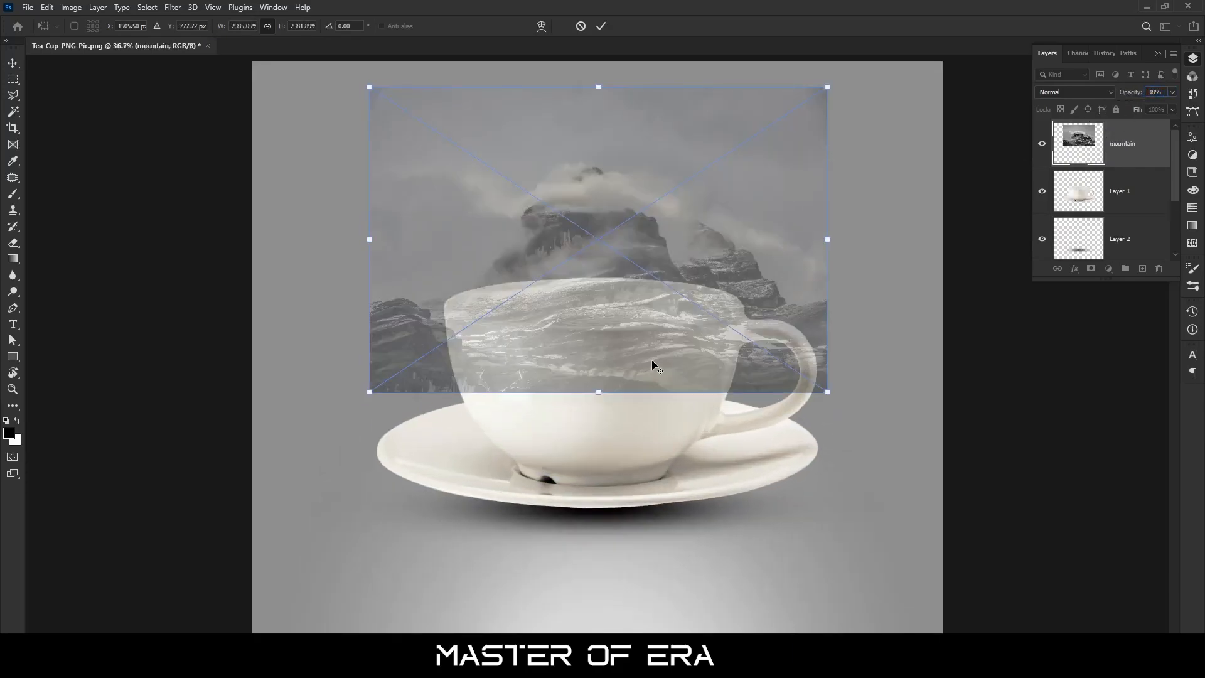
{"action": "scroll", "coordinate": [486, 355], "scroll_direction": "up", "scroll_amount": 3}
{"action": "left_click_drag", "start_coordinate": [696, 372], "coordinate": [659, 330]}
{"action": "left_click_drag", "start_coordinate": [963, 121], "coordinate": [890, 129]}
{"action": "left_click_drag", "start_coordinate": [830, 167], "coordinate": [847, 200]}
{"action": "left_click_drag", "start_coordinate": [907, 155], "coordinate": [880, 157]}
{"action": "mouse_move", "coordinate": [844, 182]}
{"action": "left_mouse_down"}
{"action": "mouse_move", "coordinate": [842, 194]}
{"action": "mouse_move", "coordinate": [823, 192]}
{"action": "mouse_move", "coordinate": [834, 185]}
{"action": "left_mouse_up"}
{"action": "left_click_drag", "start_coordinate": [255, 155], "coordinate": [234, 156]}
{"action": "left_click_drag", "start_coordinate": [425, 175], "coordinate": [424, 180]}
- Restore the mountain layer's opacity to 100%
{"action": "scroll", "coordinate": [643, 286], "scroll_direction": "down", "scroll_amount": 8}
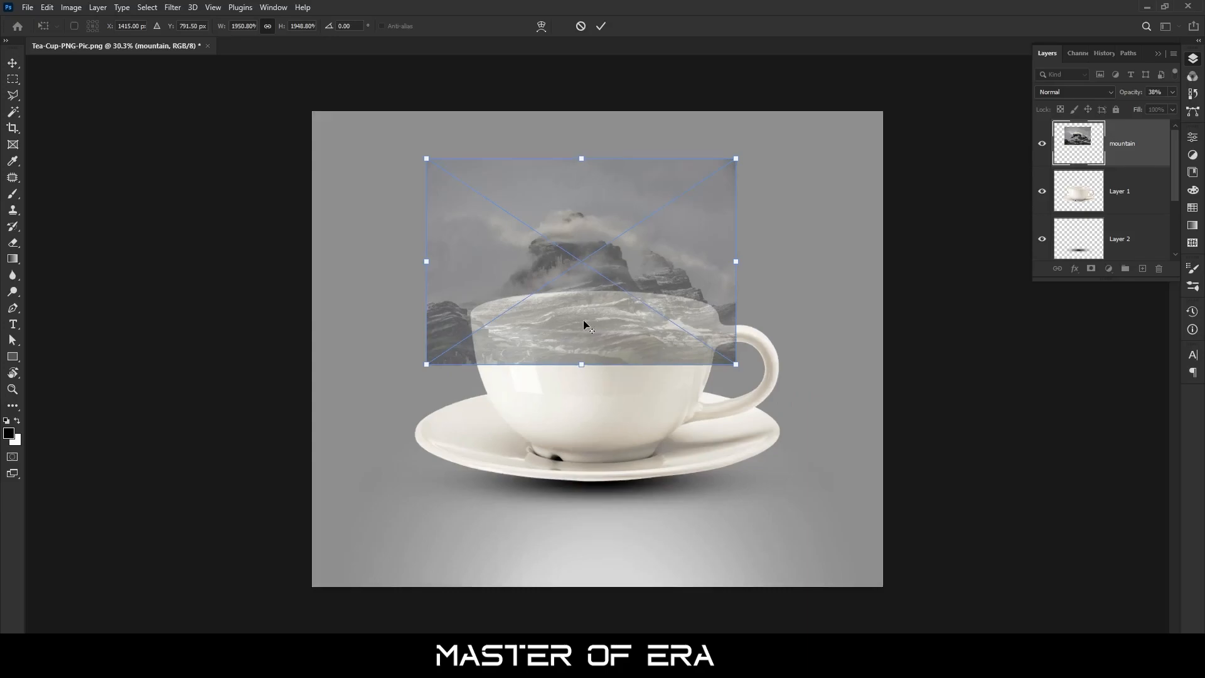
{"action": "scroll", "coordinate": [590, 325], "scroll_direction": "up", "scroll_amount": 2}
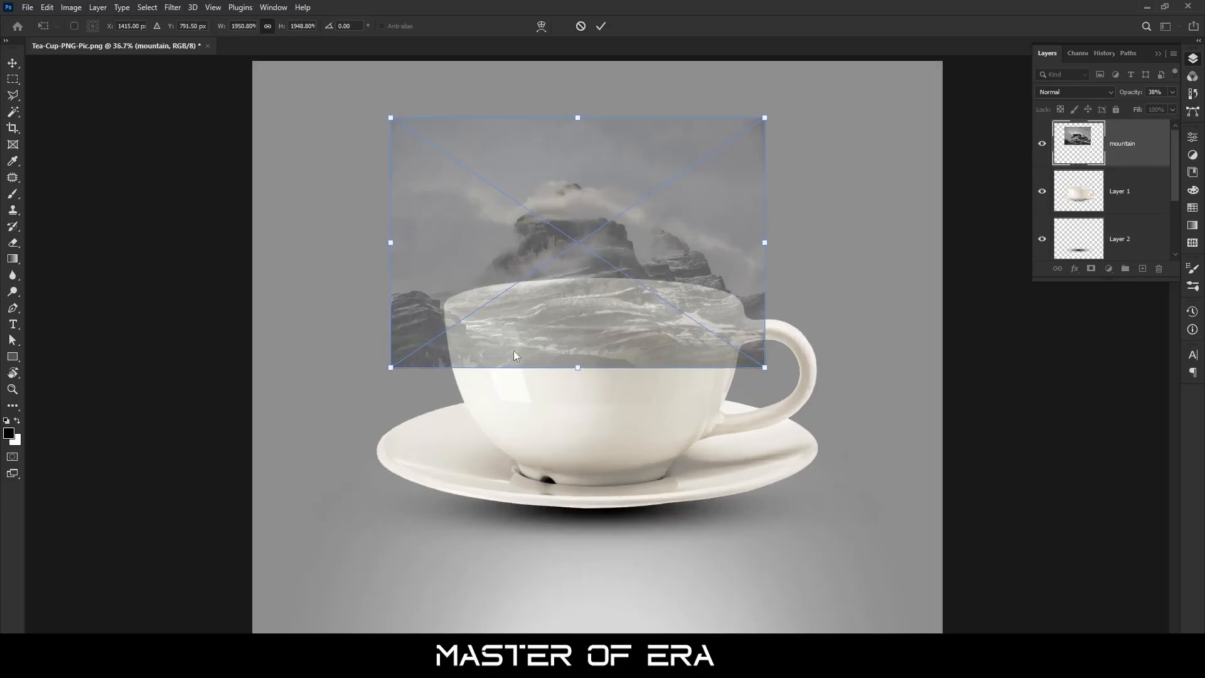
{"action": "left_click_drag", "start_coordinate": [1130, 94], "coordinate": [1169, 94]}
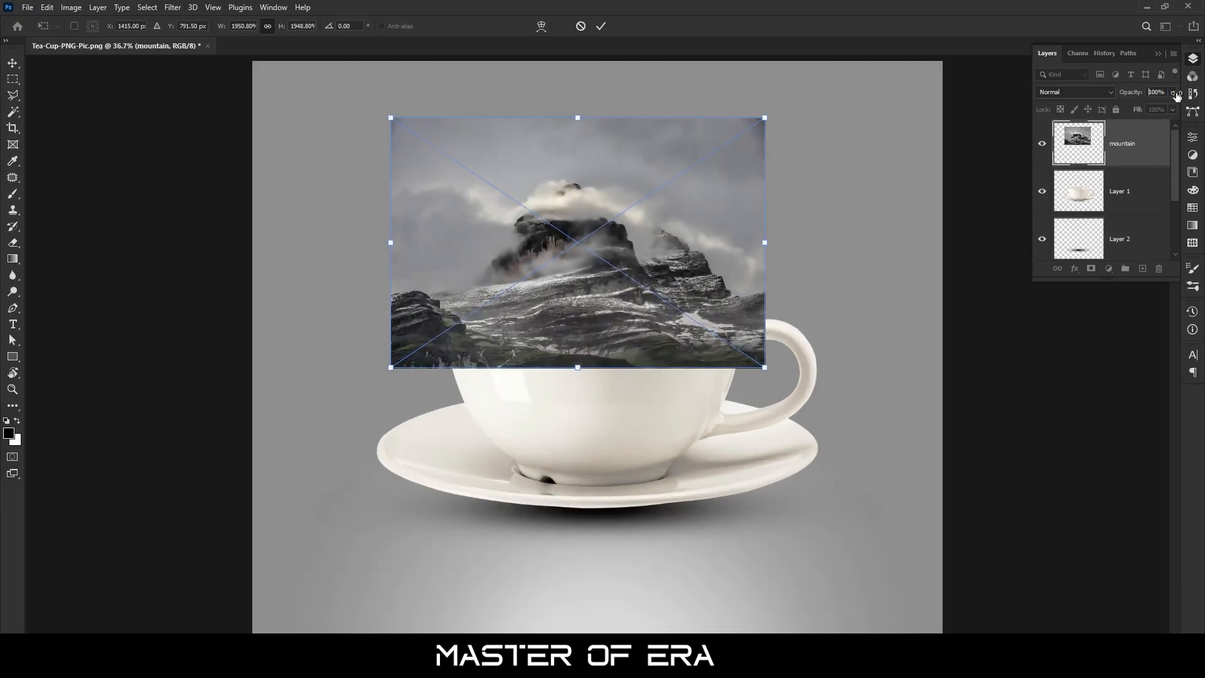
- Confirm the mountain's placement and add a layer mask to the mountain layer for brush work
{"action": "key", "text": "Return"}
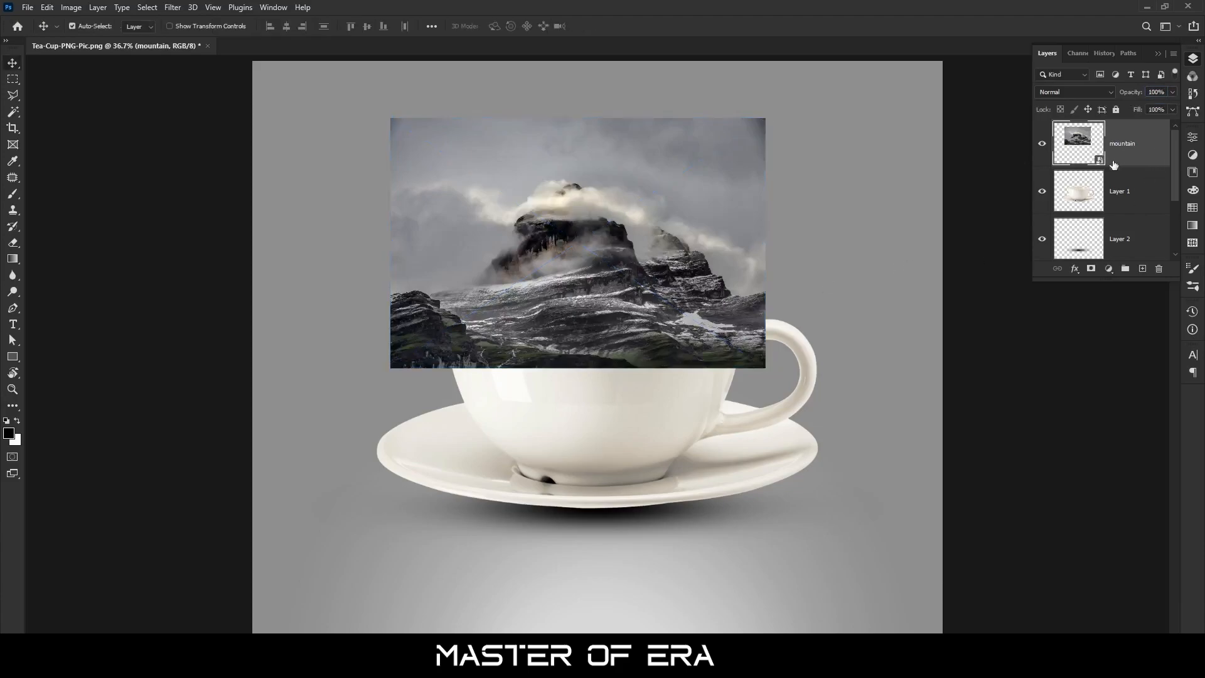
{"action": "left_click", "coordinate": [1090, 269]}
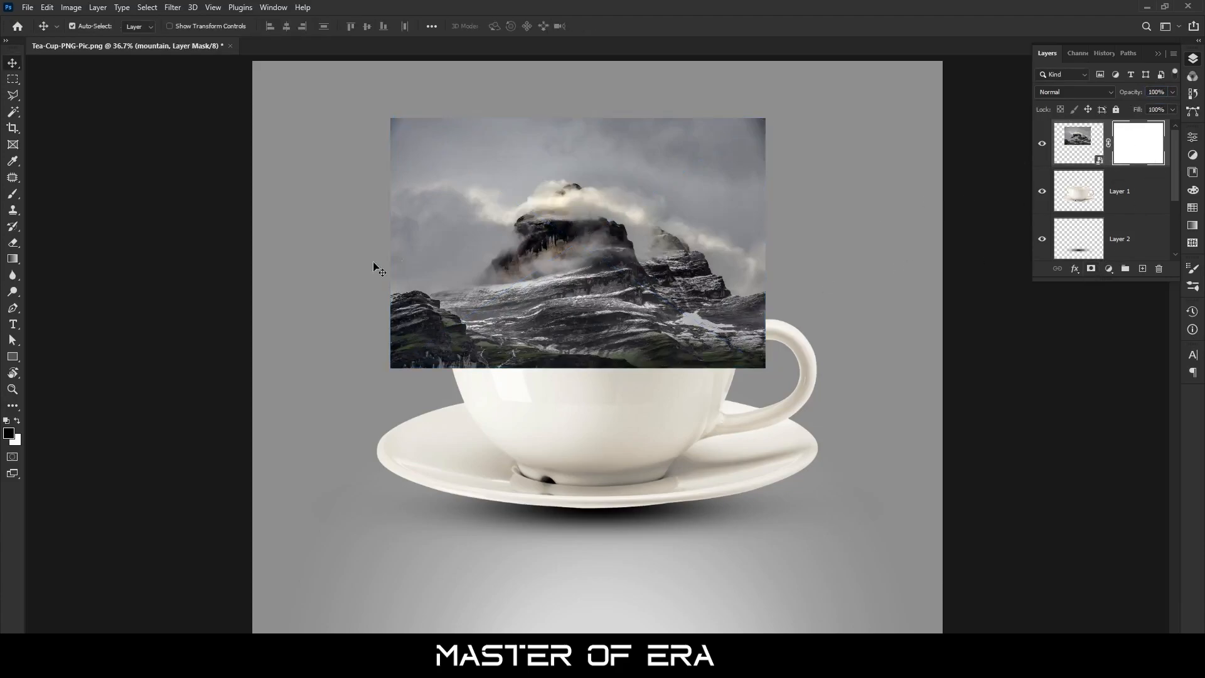
{"action": "left_click", "coordinate": [13, 194]}
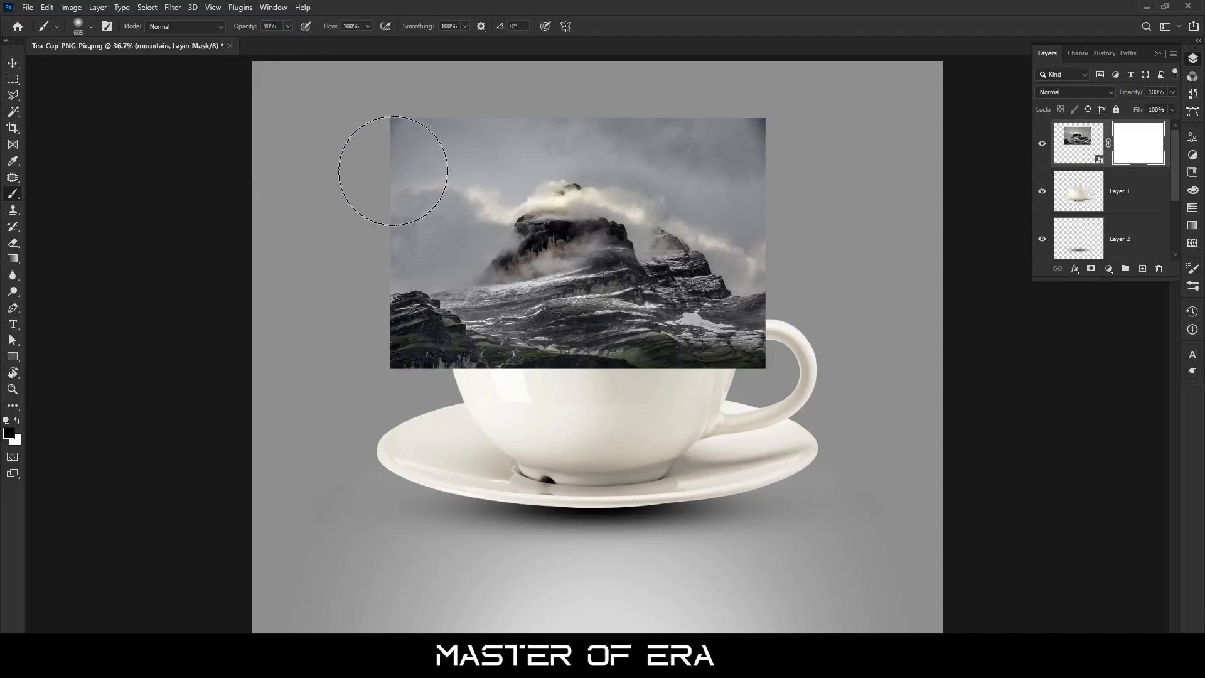
- Recolour the darker background fill with the blue-grey sampled from the upper sky of the mountain photo
{"action": "scroll", "coordinate": [1095, 210], "scroll_direction": "down", "scroll_amount": 2}
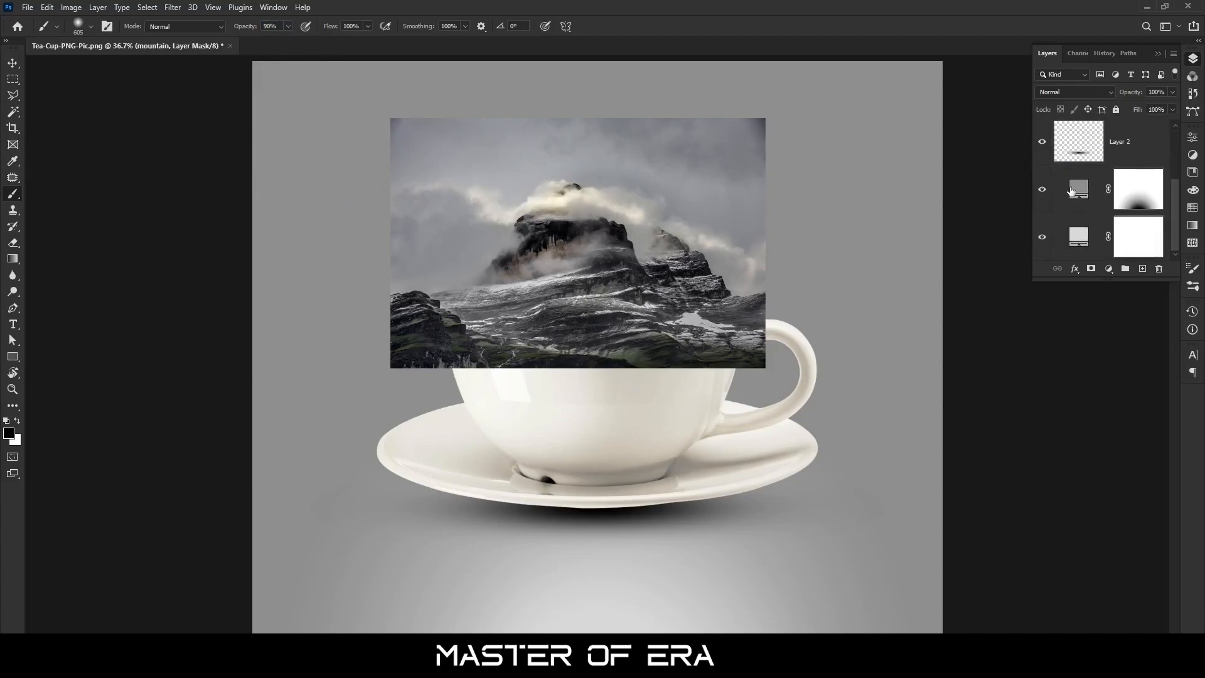
{"action": "double_click", "coordinate": [1078, 191]}
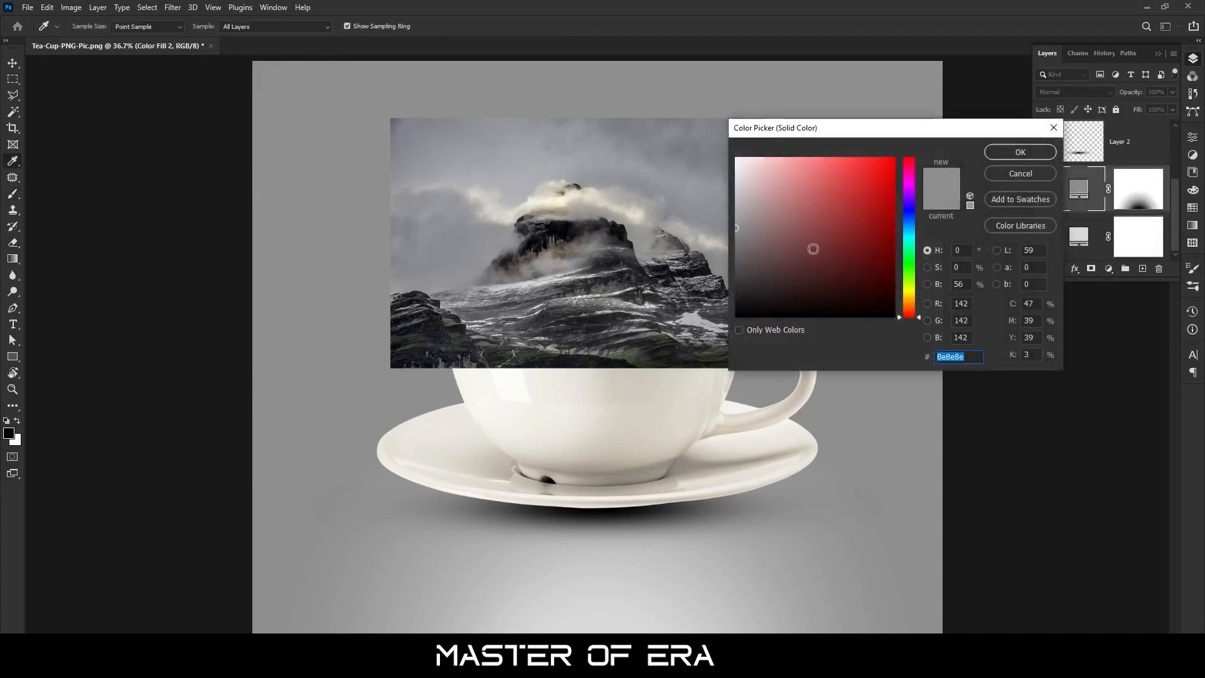
{"action": "left_click", "coordinate": [496, 119]}
{"action": "left_click", "coordinate": [1018, 156]}
{"action": "scroll", "coordinate": [1138, 188], "scroll_direction": "up", "scroll_amount": 2}
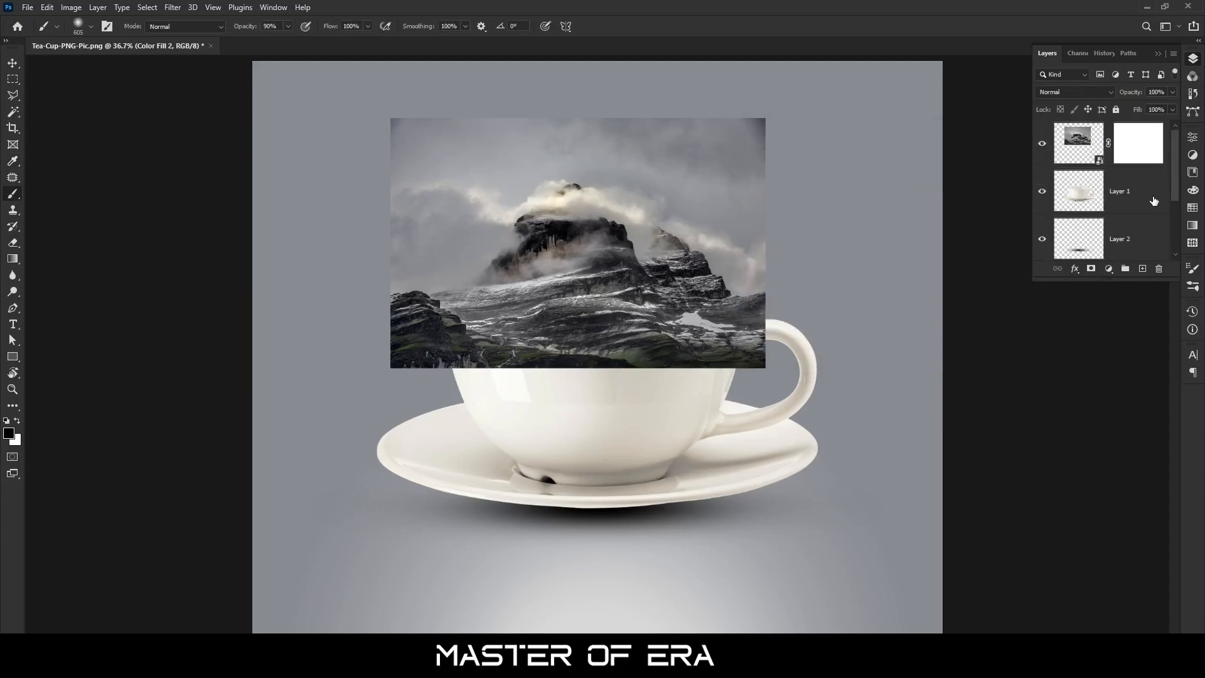
- Paint black on the mountain's mask with a large soft round brush to hide the photo's upper and right edges
{"action": "left_click", "coordinate": [1138, 143]}
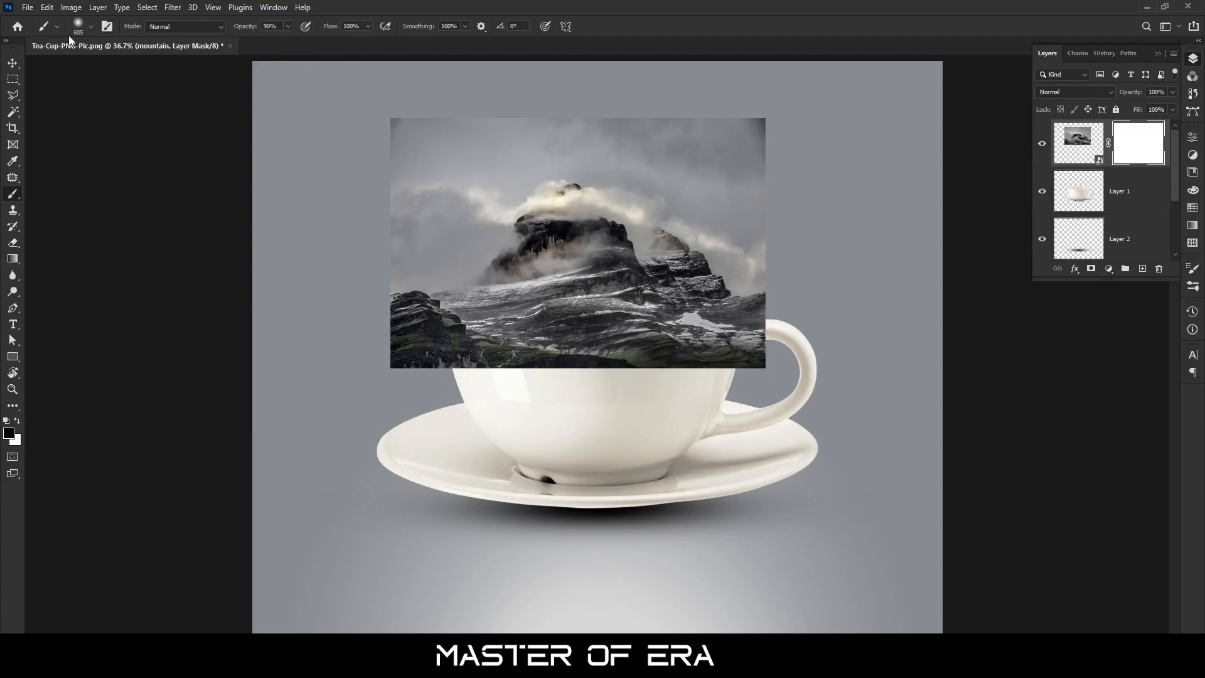
{"action": "left_click", "coordinate": [91, 27]}
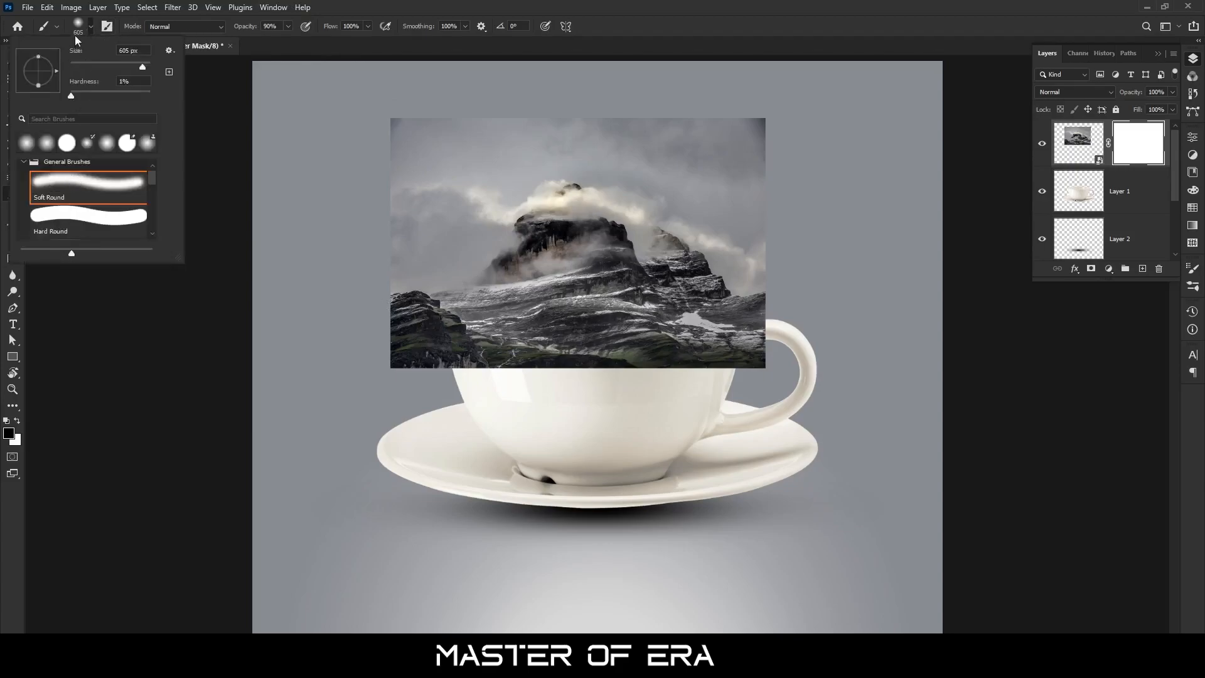
{"action": "left_click", "coordinate": [92, 27]}
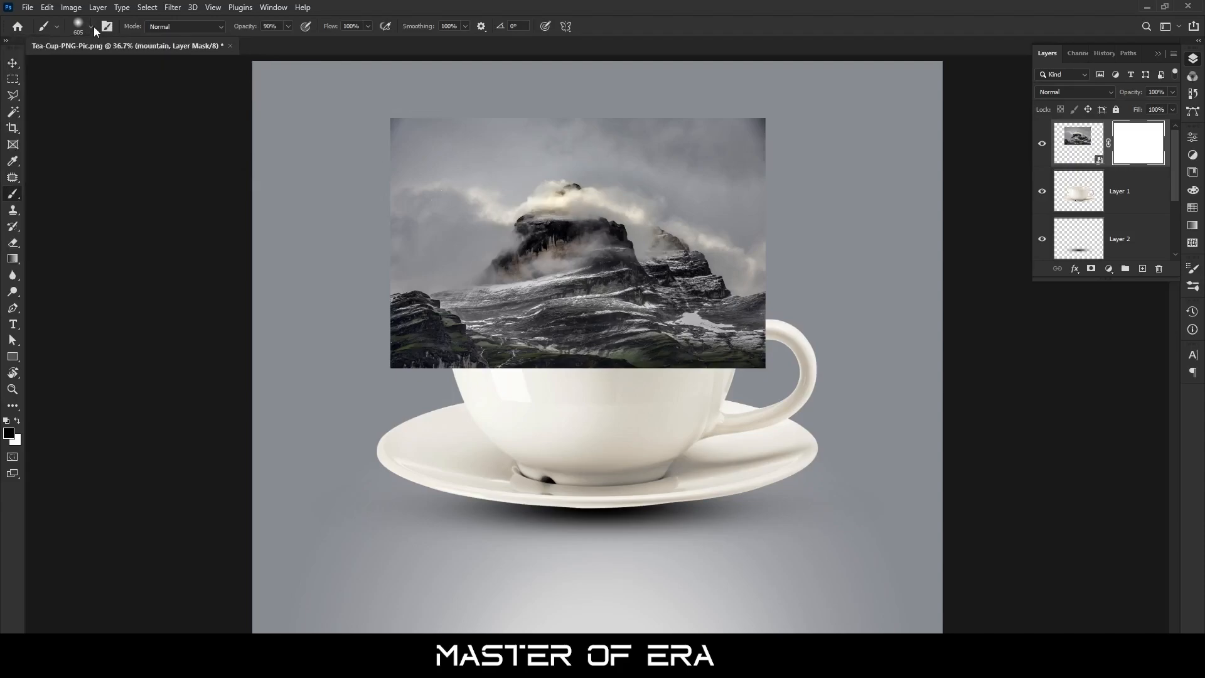
{"action": "mouse_move", "coordinate": [394, 155]}
{"action": "left_mouse_down"}
{"action": "mouse_move", "coordinate": [464, 121]}
{"action": "mouse_move", "coordinate": [378, 140]}
{"action": "mouse_move", "coordinate": [401, 161]}
{"action": "mouse_move", "coordinate": [604, 120]}
{"action": "mouse_move", "coordinate": [575, 120]}
{"action": "mouse_move", "coordinate": [766, 111]}
{"action": "mouse_move", "coordinate": [691, 118]}
{"action": "mouse_move", "coordinate": [764, 142]}
{"action": "mouse_move", "coordinate": [776, 203]}
{"action": "mouse_move", "coordinate": [744, 399]}
{"action": "mouse_move", "coordinate": [684, 416]}
{"action": "mouse_move", "coordinate": [781, 348]}
{"action": "left_mouse_up"}
{"action": "right_click", "coordinate": [738, 174], "text": "alt"}
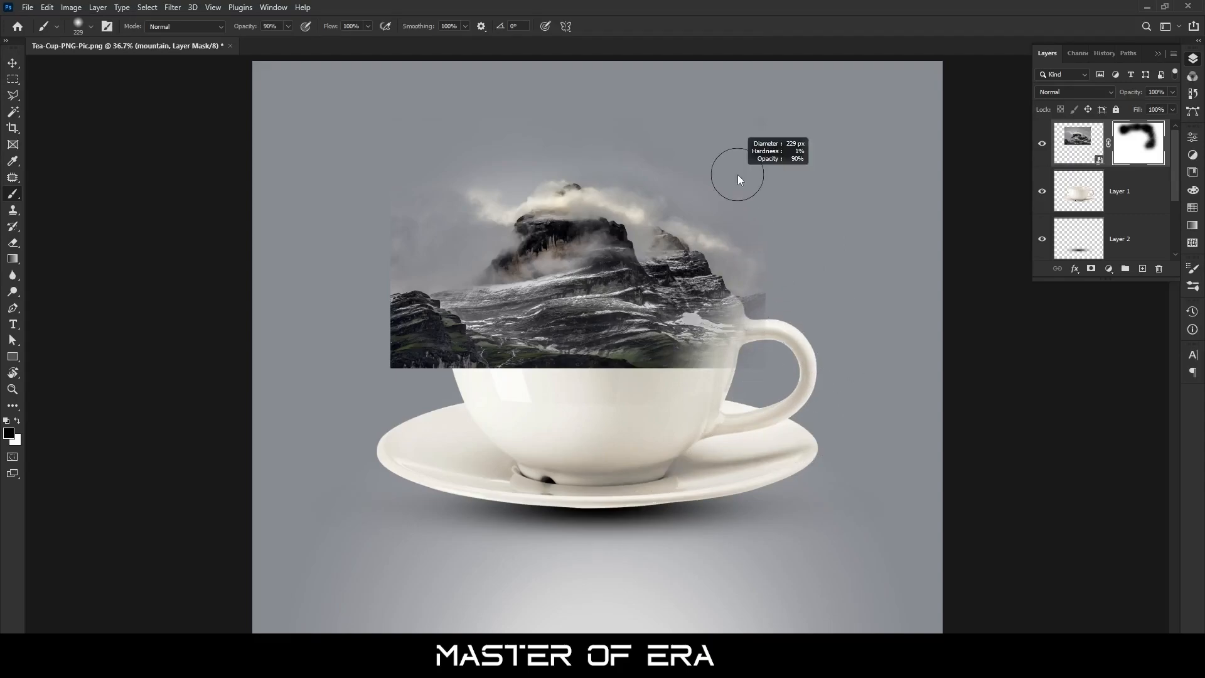
{"action": "mouse_move", "coordinate": [671, 176]}
{"action": "left_mouse_down"}
{"action": "mouse_move", "coordinate": [830, 198]}
{"action": "mouse_move", "coordinate": [703, 182]}
{"action": "left_mouse_up"}
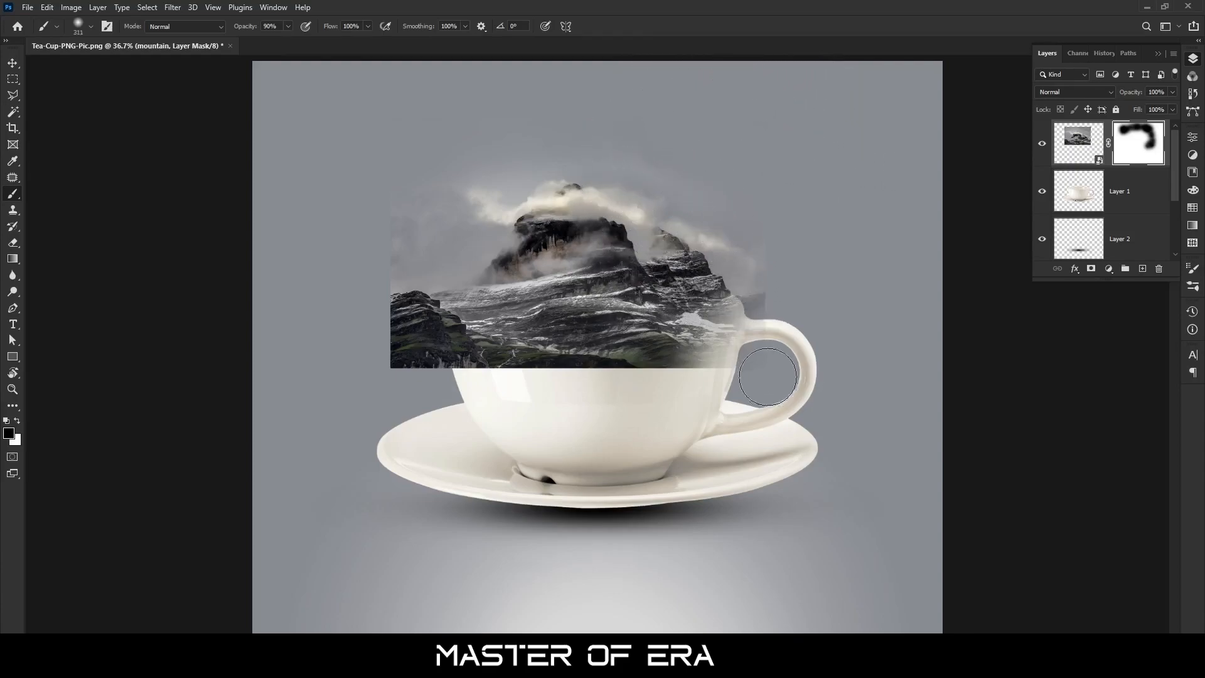
- Mask out the mountain photo's left side and the part covering the front of the cup with soft black strokes
{"action": "mouse_move", "coordinate": [450, 392]}
{"action": "left_mouse_down"}
{"action": "mouse_move", "coordinate": [497, 385]}
{"action": "mouse_move", "coordinate": [386, 314]}
{"action": "left_mouse_up"}
{"action": "mouse_move", "coordinate": [343, 270]}
{"action": "left_mouse_down"}
{"action": "mouse_move", "coordinate": [409, 379]}
{"action": "mouse_move", "coordinate": [539, 393]}
{"action": "mouse_move", "coordinate": [625, 384]}
{"action": "mouse_move", "coordinate": [619, 368]}
{"action": "mouse_move", "coordinate": [431, 353]}
{"action": "mouse_move", "coordinate": [354, 307]}
{"action": "mouse_move", "coordinate": [443, 337]}
{"action": "mouse_move", "coordinate": [392, 303]}
{"action": "mouse_move", "coordinate": [364, 236]}
{"action": "mouse_move", "coordinate": [398, 294]}
{"action": "mouse_move", "coordinate": [409, 194]}
{"action": "left_mouse_up"}
{"action": "mouse_move", "coordinate": [391, 234]}
{"action": "left_mouse_down"}
{"action": "mouse_move", "coordinate": [450, 362]}
{"action": "mouse_move", "coordinate": [580, 400]}
{"action": "mouse_move", "coordinate": [478, 355]}
{"action": "mouse_move", "coordinate": [562, 389]}
{"action": "mouse_move", "coordinate": [680, 375]}
{"action": "mouse_move", "coordinate": [651, 363]}
{"action": "mouse_move", "coordinate": [685, 366]}
{"action": "mouse_move", "coordinate": [791, 325]}
{"action": "mouse_move", "coordinate": [648, 376]}
{"action": "mouse_move", "coordinate": [394, 324]}
{"action": "mouse_move", "coordinate": [389, 302]}
{"action": "mouse_move", "coordinate": [423, 271]}
{"action": "mouse_move", "coordinate": [444, 188]}
{"action": "left_mouse_up"}
{"action": "mouse_move", "coordinate": [480, 259]}
{"action": "left_mouse_down"}
{"action": "mouse_move", "coordinate": [520, 276]}
{"action": "mouse_move", "coordinate": [441, 261]}
{"action": "mouse_move", "coordinate": [434, 295]}
{"action": "mouse_move", "coordinate": [519, 377]}
{"action": "mouse_move", "coordinate": [707, 349]}
{"action": "mouse_move", "coordinate": [435, 348]}
{"action": "mouse_move", "coordinate": [601, 354]}
{"action": "mouse_move", "coordinate": [498, 352]}
{"action": "mouse_move", "coordinate": [463, 311]}
{"action": "left_mouse_up"}
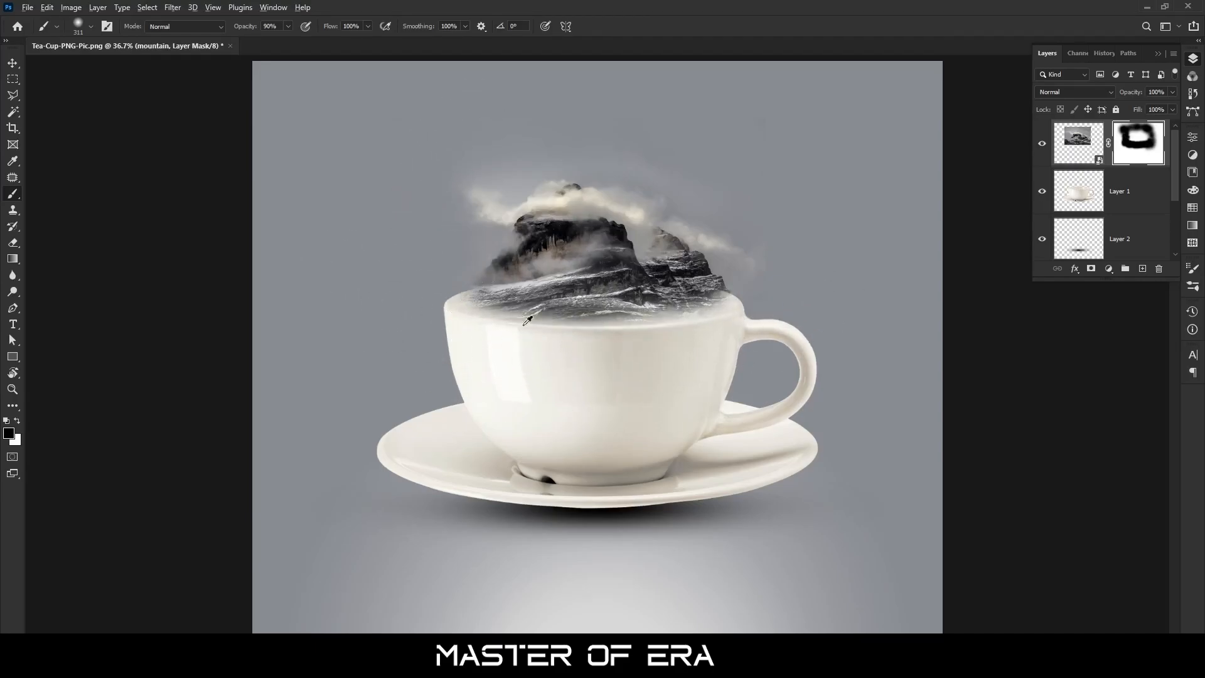
- Paint white on the mountain's mask with a smaller brush to bring the rock back along the left of the cup's front rim
{"action": "scroll", "coordinate": [528, 321], "scroll_direction": "up", "scroll_amount": 5}
{"action": "scroll", "coordinate": [539, 338], "scroll_direction": "up", "scroll_amount": 5}
{"action": "left_click_drag", "start_coordinate": [582, 328], "coordinate": [472, 403]}
{"action": "left_click_drag", "start_coordinate": [315, 320], "coordinate": [406, 385]}
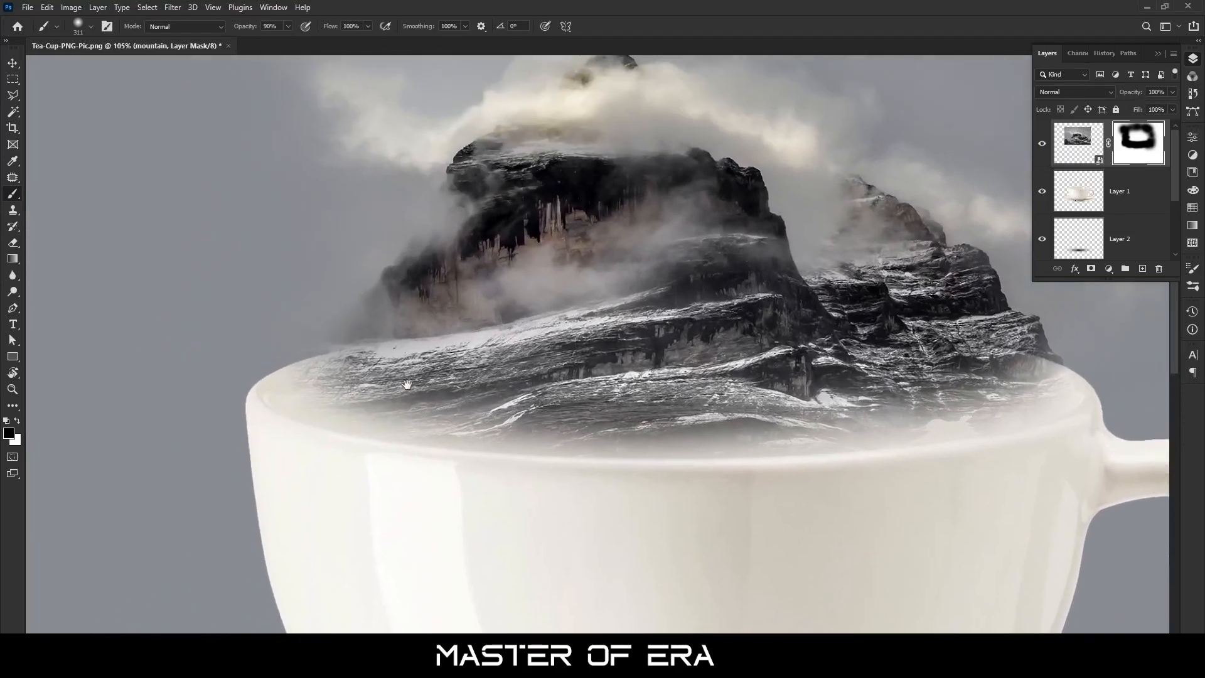
{"action": "scroll", "coordinate": [310, 392], "scroll_direction": "up", "scroll_amount": 6}
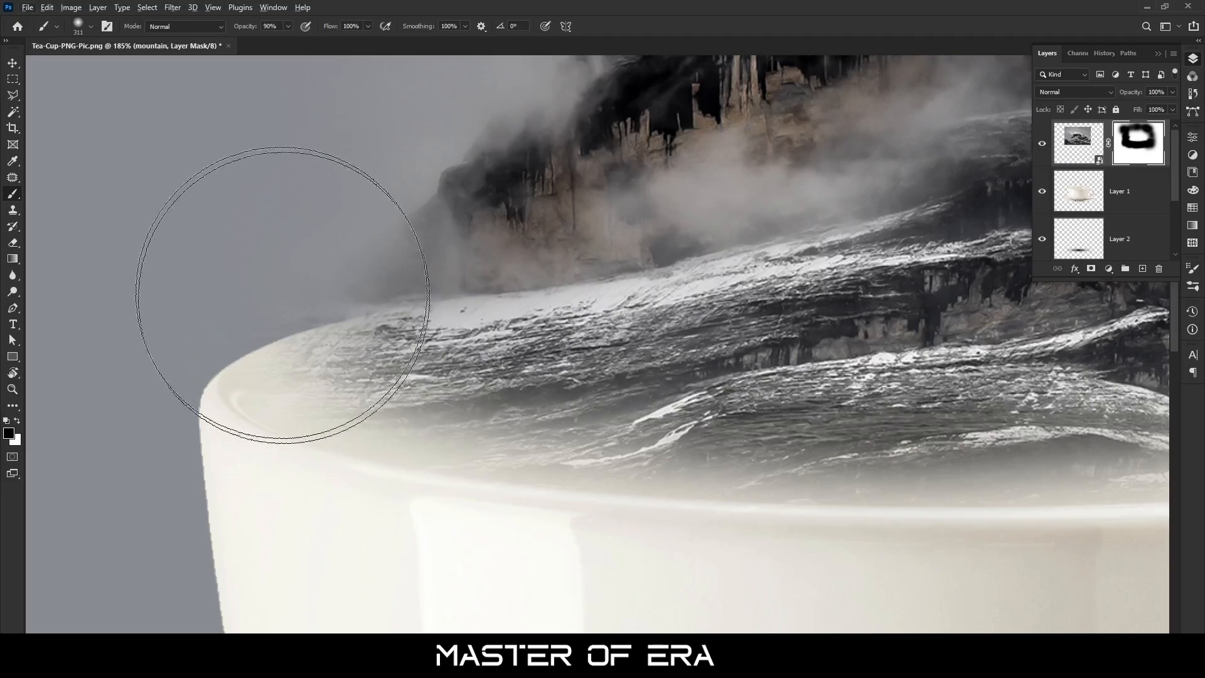
{"action": "left_click_drag", "start_coordinate": [514, 328], "coordinate": [366, 330]}
{"action": "mouse_move", "coordinate": [367, 371]}
{"action": "left_mouse_down"}
{"action": "mouse_move", "coordinate": [306, 387]}
{"action": "mouse_move", "coordinate": [383, 385]}
{"action": "mouse_move", "coordinate": [334, 364]}
{"action": "mouse_move", "coordinate": [253, 390]}
{"action": "mouse_move", "coordinate": [377, 422]}
{"action": "mouse_move", "coordinate": [348, 424]}
{"action": "mouse_move", "coordinate": [365, 433]}
{"action": "mouse_move", "coordinate": [427, 441]}
{"action": "mouse_move", "coordinate": [318, 400]}
{"action": "left_mouse_up"}
{"action": "key", "text": "ctrl+alt+z"}
{"action": "key", "text": "x"}
{"action": "key", "text": "ctrl+z"}
{"action": "mouse_move", "coordinate": [290, 389]}
{"action": "left_mouse_down"}
{"action": "mouse_move", "coordinate": [556, 416]}
{"action": "mouse_move", "coordinate": [861, 420]}
{"action": "left_mouse_up"}
{"action": "mouse_move", "coordinate": [731, 427]}
{"action": "left_mouse_down"}
{"action": "mouse_move", "coordinate": [457, 396]}
{"action": "mouse_move", "coordinate": [426, 406]}
{"action": "mouse_move", "coordinate": [508, 409]}
{"action": "left_mouse_up"}
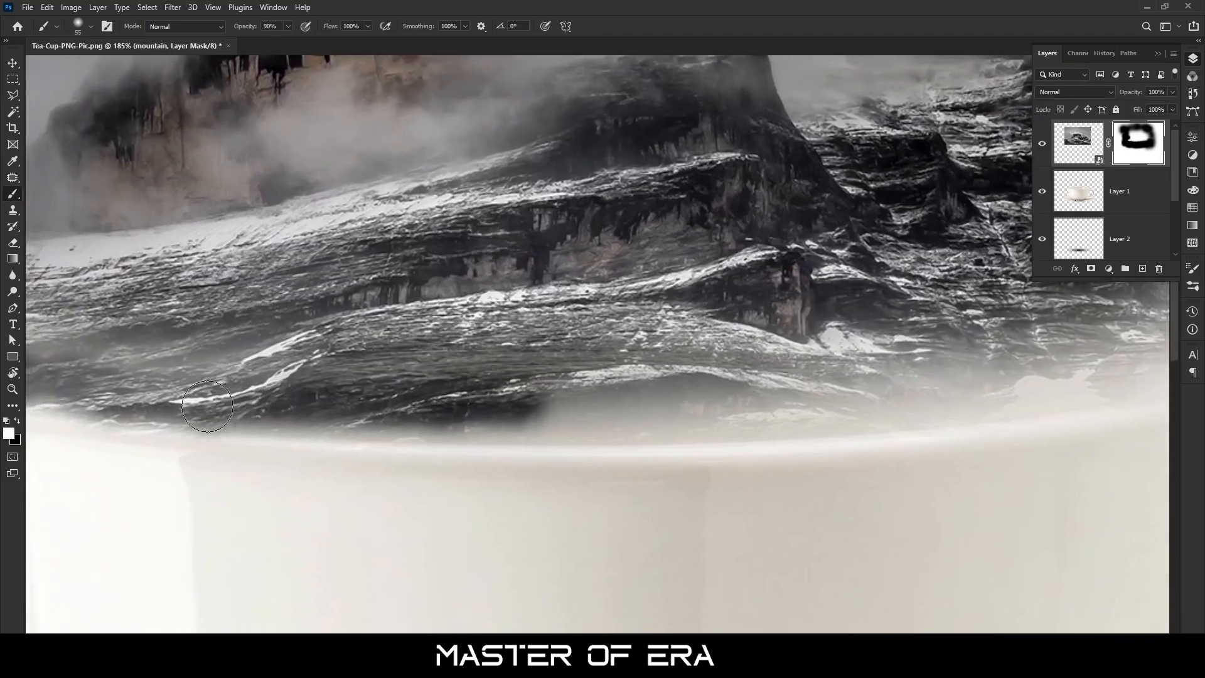
- Reveal more of the mountain in white along the middle and right of the cup's front rim
{"action": "mouse_move", "coordinate": [534, 427]}
{"action": "left_mouse_down"}
{"action": "mouse_move", "coordinate": [540, 416]}
{"action": "mouse_move", "coordinate": [815, 414]}
{"action": "mouse_move", "coordinate": [516, 406]}
{"action": "mouse_move", "coordinate": [664, 406]}
{"action": "left_mouse_up"}
{"action": "key", "text": "ctrl+z"}
{"action": "left_click", "coordinate": [633, 406]}
{"action": "mouse_move", "coordinate": [489, 422]}
{"action": "left_mouse_down"}
{"action": "mouse_move", "coordinate": [713, 398]}
{"action": "mouse_move", "coordinate": [803, 373]}
{"action": "mouse_move", "coordinate": [880, 304]}
{"action": "mouse_move", "coordinate": [913, 319]}
{"action": "mouse_move", "coordinate": [869, 354]}
{"action": "mouse_move", "coordinate": [433, 414]}
{"action": "mouse_move", "coordinate": [505, 423]}
{"action": "mouse_move", "coordinate": [767, 354]}
{"action": "mouse_move", "coordinate": [448, 362]}
{"action": "mouse_move", "coordinate": [838, 325]}
{"action": "left_mouse_up"}
{"action": "left_click_drag", "start_coordinate": [597, 414], "coordinate": [1050, 394]}
{"action": "mouse_move", "coordinate": [703, 414]}
{"action": "left_mouse_down"}
{"action": "mouse_move", "coordinate": [263, 379]}
{"action": "mouse_move", "coordinate": [989, 393]}
{"action": "mouse_move", "coordinate": [690, 414]}
{"action": "left_mouse_up"}
- Reset the foreground colour to pure white and touch up the mountain's lower edge against the front rim
{"action": "left_click", "coordinate": [595, 470], "text": "alt"}
{"action": "left_click_drag", "start_coordinate": [583, 461], "coordinate": [389, 458]}
{"action": "left_click", "coordinate": [8, 433]}
{"action": "left_click", "coordinate": [737, 158]}
{"action": "left_click", "coordinate": [1020, 152]}
{"action": "mouse_move", "coordinate": [678, 453]}
{"action": "left_mouse_down"}
{"action": "mouse_move", "coordinate": [705, 453]}
{"action": "mouse_move", "coordinate": [374, 460]}
{"action": "left_mouse_up"}
{"action": "left_click", "coordinate": [693, 456]}
{"action": "key", "text": "ctrl+z"}
{"action": "key", "text": "ctrl+space"}
- Trim the mountain's overlap on the cup's front rim from one side to the other with small black mask strokes
{"action": "key", "text": "x"}
{"action": "mouse_move", "coordinate": [282, 470]}
{"action": "left_mouse_down"}
{"action": "mouse_move", "coordinate": [612, 487]}
{"action": "mouse_move", "coordinate": [415, 458]}
{"action": "left_mouse_up"}
{"action": "mouse_move", "coordinate": [284, 469]}
{"action": "left_mouse_down"}
{"action": "mouse_move", "coordinate": [574, 501]}
{"action": "mouse_move", "coordinate": [208, 404]}
{"action": "left_mouse_up"}
{"action": "left_click_drag", "start_coordinate": [454, 490], "coordinate": [202, 382]}
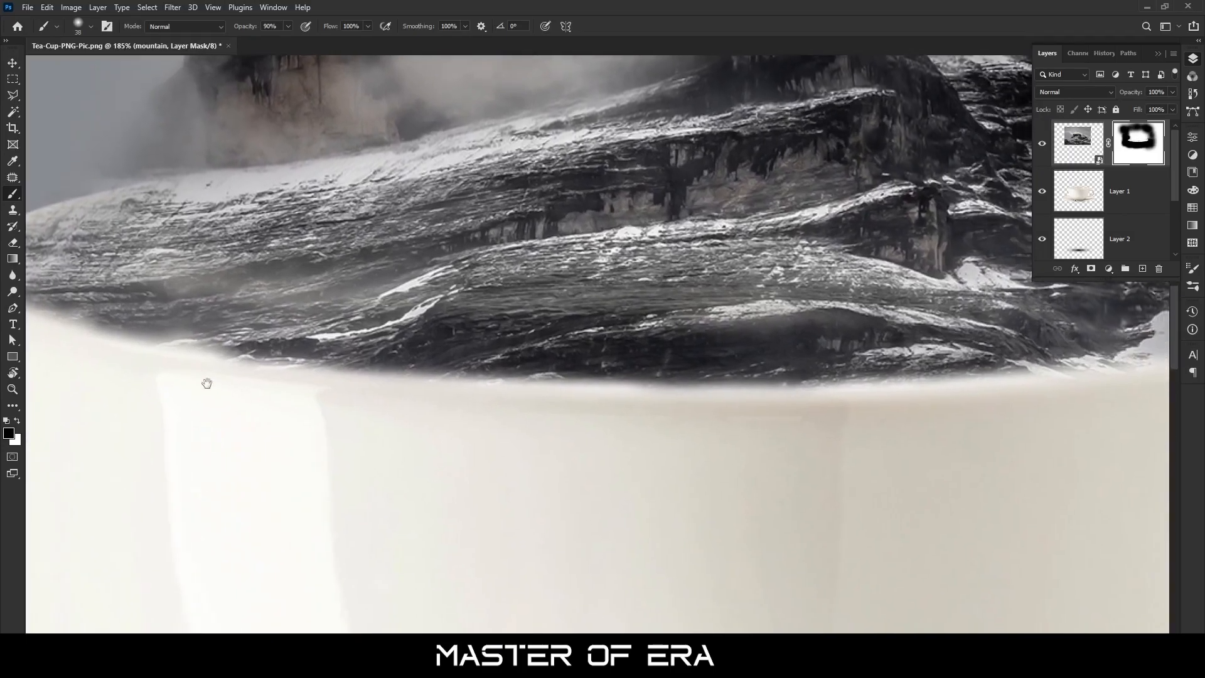
{"action": "left_click_drag", "start_coordinate": [603, 433], "coordinate": [235, 441]}
{"action": "left_click_drag", "start_coordinate": [852, 449], "coordinate": [558, 479]}
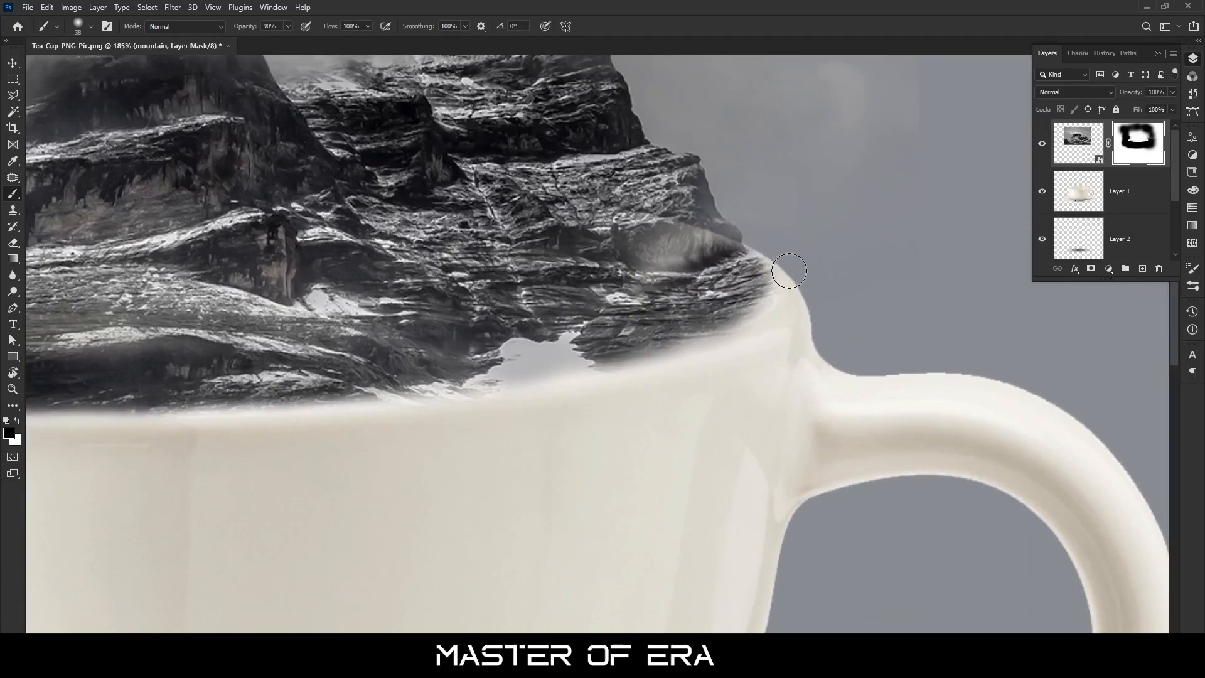
{"action": "left_click_drag", "start_coordinate": [258, 405], "coordinate": [791, 368]}
{"action": "mouse_move", "coordinate": [146, 409]}
{"action": "left_mouse_down"}
{"action": "mouse_move", "coordinate": [637, 454]}
{"action": "mouse_move", "coordinate": [615, 449]}
{"action": "left_mouse_up"}
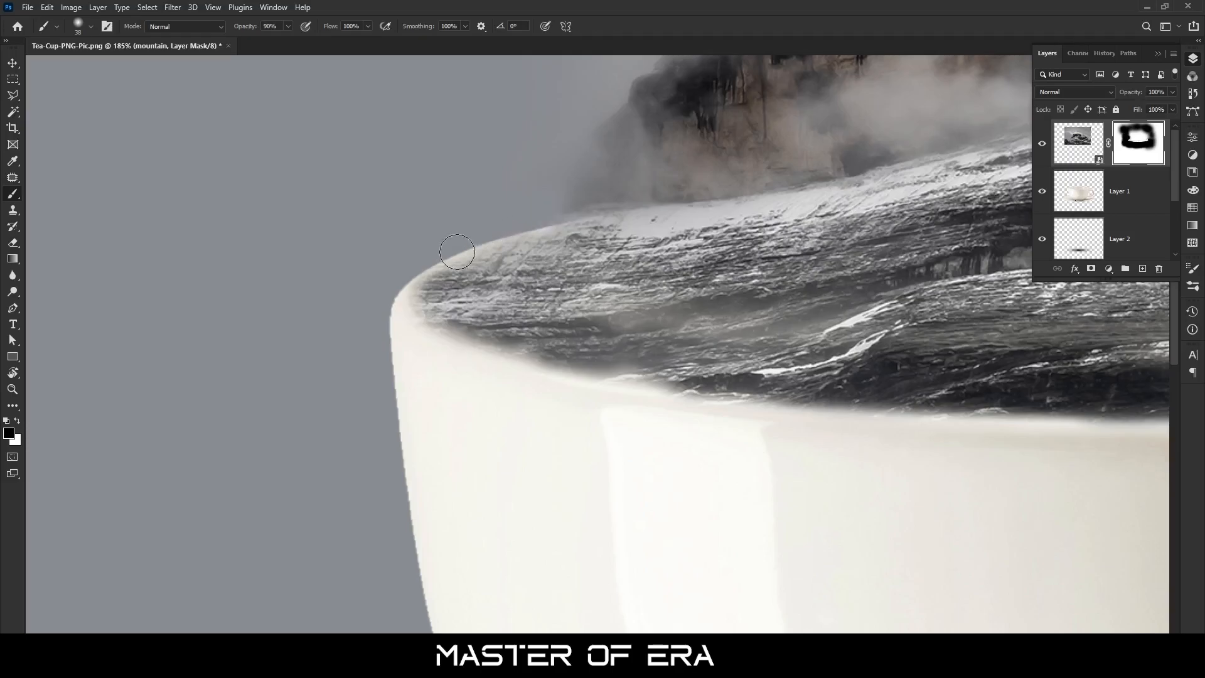
- Restore the mountain up to the cup's left inner rim with white mask strokes, raising the brush opacity to 100%
{"action": "scroll", "coordinate": [492, 268], "scroll_direction": "up", "scroll_amount": 5}
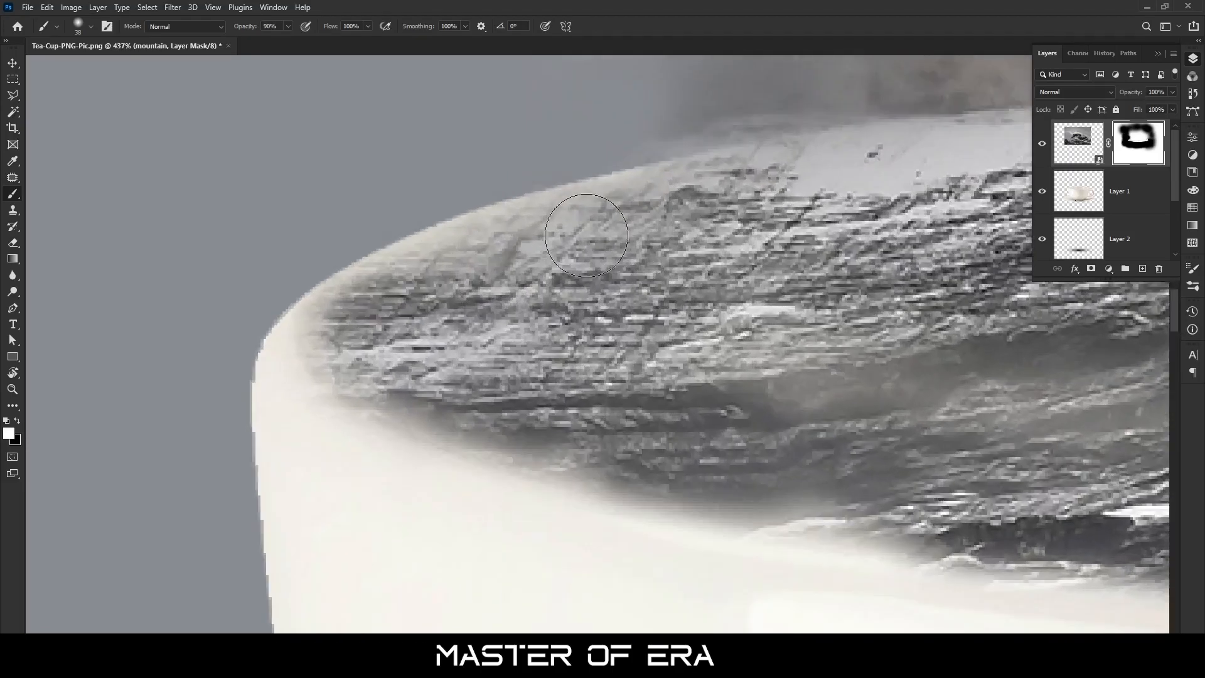
{"action": "mouse_move", "coordinate": [586, 235]}
{"action": "left_mouse_down"}
{"action": "mouse_move", "coordinate": [535, 247]}
{"action": "mouse_move", "coordinate": [466, 307]}
{"action": "left_mouse_up"}
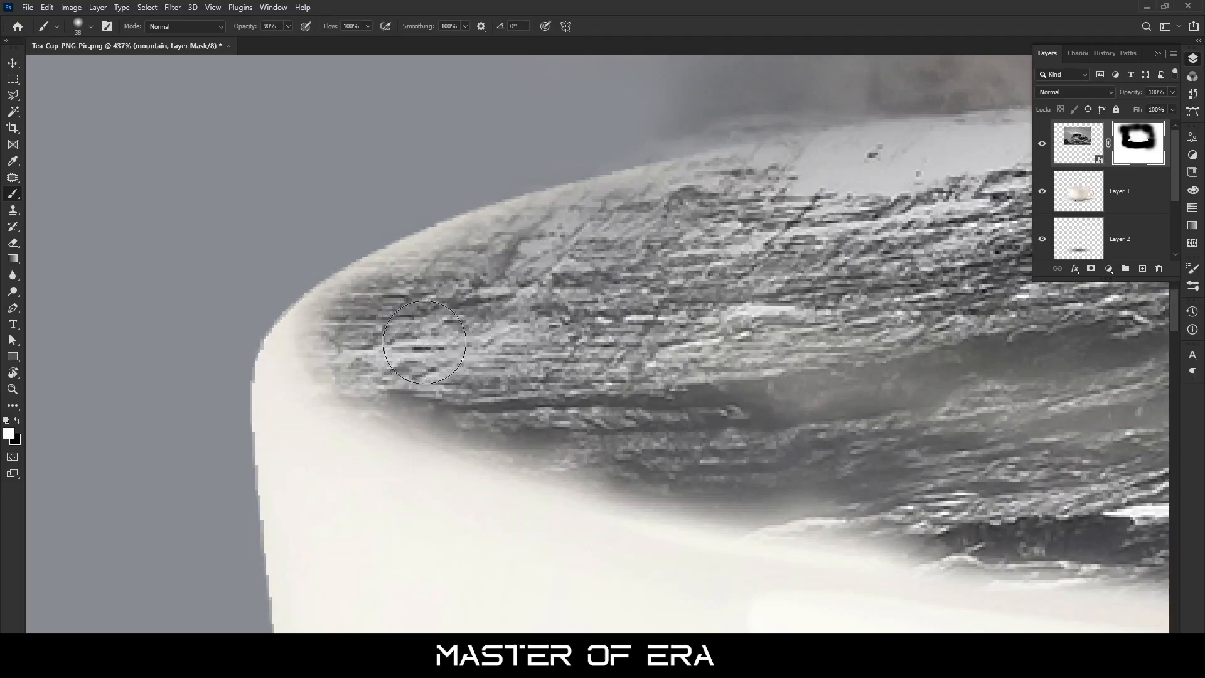
{"action": "left_click_drag", "start_coordinate": [580, 433], "coordinate": [628, 465]}
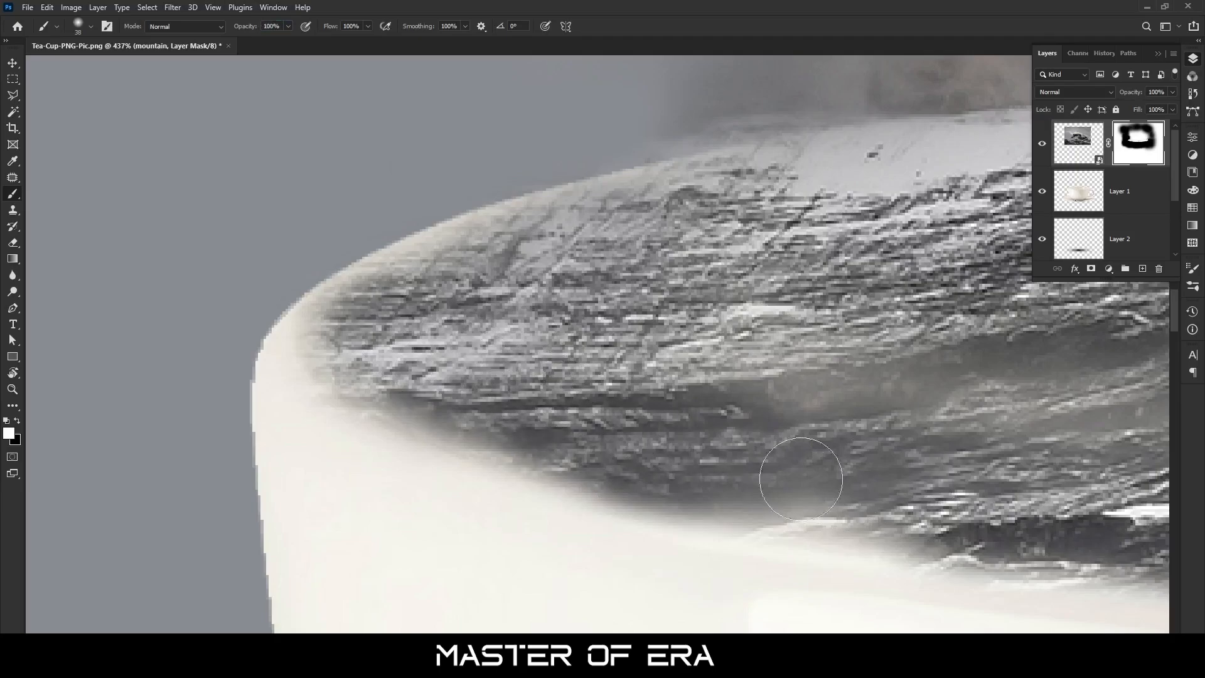
{"action": "mouse_move", "coordinate": [451, 402]}
{"action": "left_mouse_down"}
{"action": "mouse_move", "coordinate": [403, 382]}
{"action": "mouse_move", "coordinate": [411, 353]}
{"action": "mouse_move", "coordinate": [378, 364]}
{"action": "left_mouse_up"}
- Refine the mountain's masked edge along the rest of the rim, filling in the faded rock near the handle
{"action": "left_click_drag", "start_coordinate": [703, 446], "coordinate": [416, 286]}
{"action": "left_click_drag", "start_coordinate": [569, 358], "coordinate": [735, 385]}
{"action": "left_click_drag", "start_coordinate": [967, 400], "coordinate": [353, 352]}
{"action": "left_click_drag", "start_coordinate": [984, 352], "coordinate": [615, 331]}
{"action": "mouse_move", "coordinate": [364, 352]}
{"action": "left_mouse_down"}
{"action": "mouse_move", "coordinate": [576, 342]}
{"action": "mouse_move", "coordinate": [3, 326]}
{"action": "left_mouse_up"}
{"action": "left_click_drag", "start_coordinate": [1003, 345], "coordinate": [681, 328]}
{"action": "mouse_move", "coordinate": [499, 351]}
{"action": "left_mouse_down"}
{"action": "mouse_move", "coordinate": [891, 333]}
{"action": "mouse_move", "coordinate": [480, 384]}
{"action": "left_mouse_up"}
{"action": "mouse_move", "coordinate": [565, 407]}
{"action": "left_mouse_down"}
{"action": "mouse_move", "coordinate": [908, 391]}
{"action": "mouse_move", "coordinate": [697, 407]}
{"action": "left_mouse_up"}
{"action": "left_click_drag", "start_coordinate": [904, 352], "coordinate": [439, 411]}
{"action": "left_click_drag", "start_coordinate": [395, 448], "coordinate": [828, 419]}
{"action": "left_click_drag", "start_coordinate": [988, 357], "coordinate": [555, 451]}
{"action": "left_click_drag", "start_coordinate": [543, 460], "coordinate": [816, 358]}
{"action": "scroll", "coordinate": [431, 397], "scroll_direction": "down", "scroll_amount": 10}
{"action": "mouse_move", "coordinate": [452, 371]}
{"action": "left_mouse_down"}
{"action": "mouse_move", "coordinate": [421, 363]}
{"action": "mouse_move", "coordinate": [627, 389]}
{"action": "left_mouse_up"}
{"action": "left_click_drag", "start_coordinate": [411, 440], "coordinate": [530, 435]}
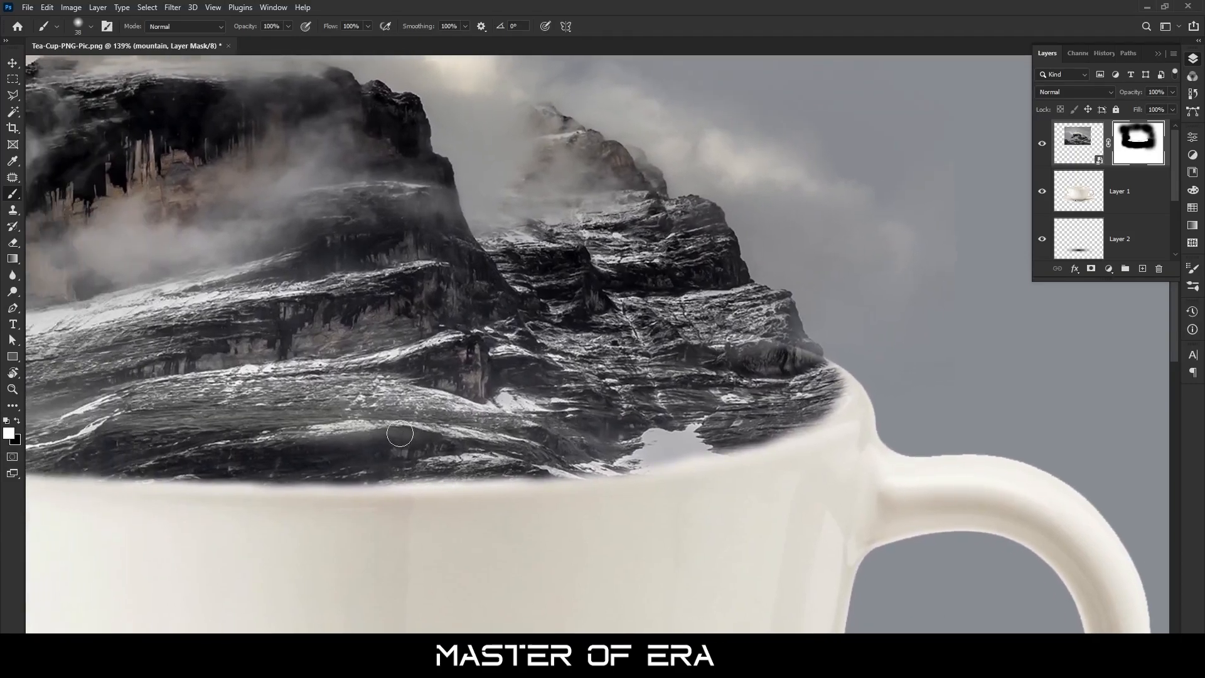
- Examine how the masked mountain blends with the rim and background across the whole cup
{"action": "scroll", "coordinate": [284, 433], "scroll_direction": "down", "scroll_amount": 4}
{"action": "scroll", "coordinate": [401, 439], "scroll_direction": "down", "scroll_amount": 3}
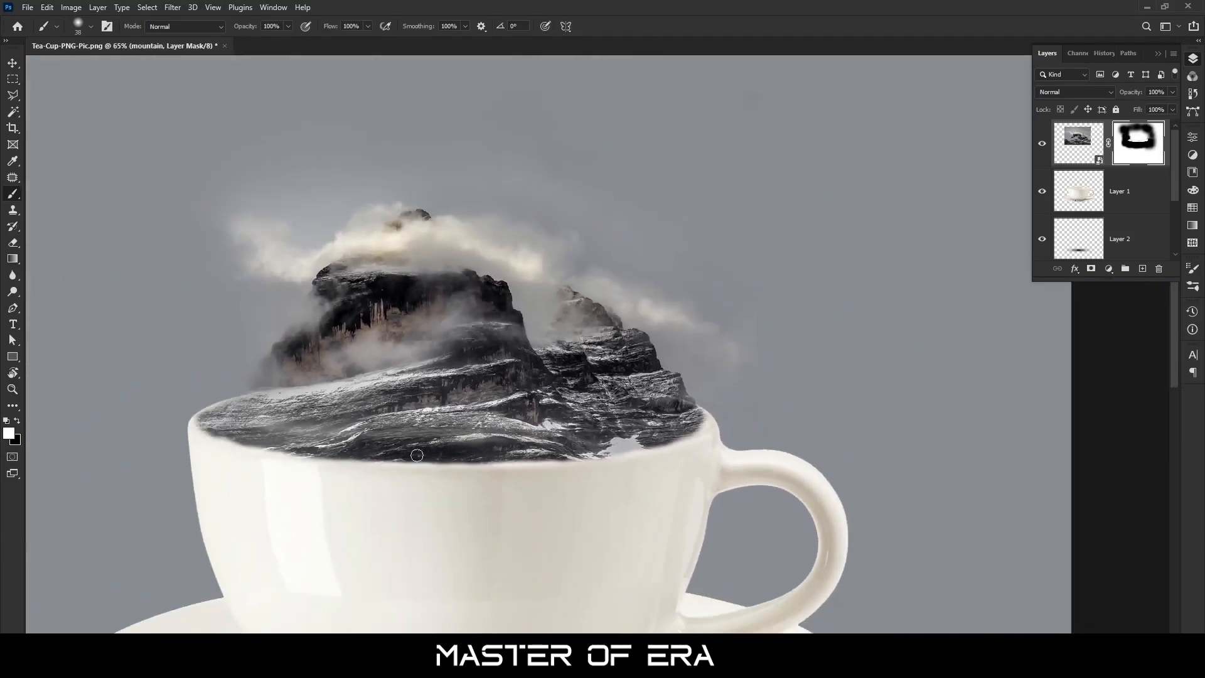
{"action": "mouse_move", "coordinate": [453, 431]}
{"action": "left_mouse_down"}
{"action": "mouse_move", "coordinate": [515, 425]}
{"action": "mouse_move", "coordinate": [471, 414]}
{"action": "left_mouse_up"}
{"action": "key", "text": "x"}
{"action": "key", "text": "x"}
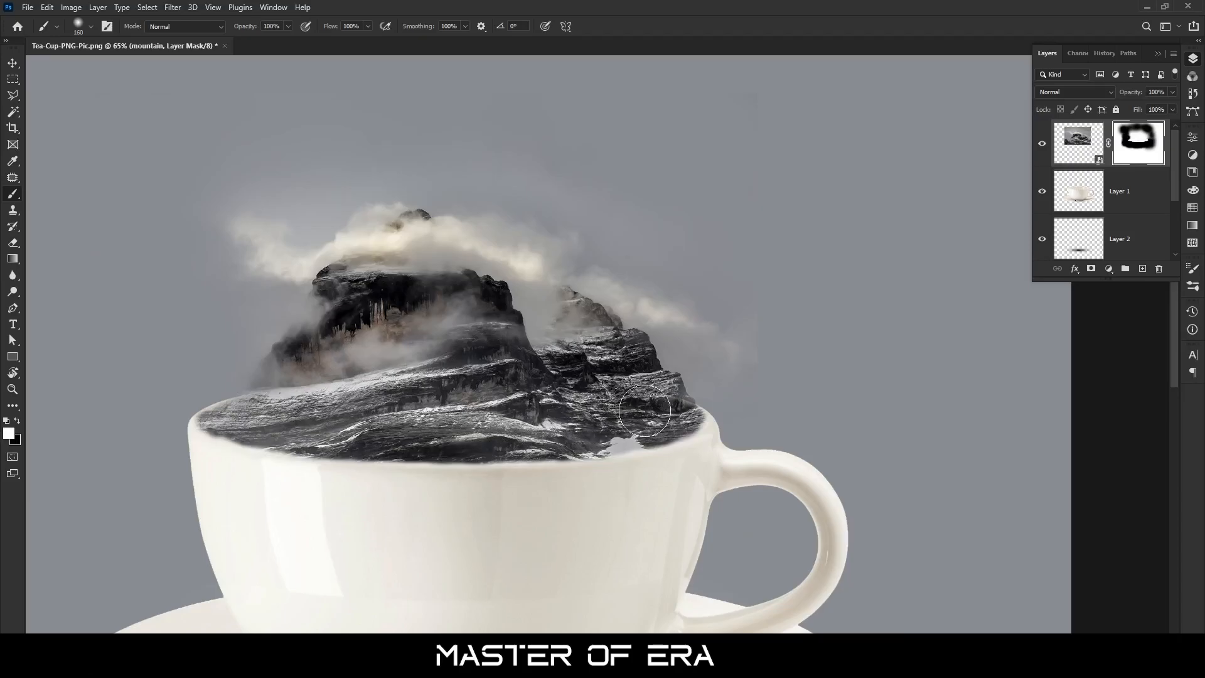
{"action": "scroll", "coordinate": [611, 411], "scroll_direction": "down", "scroll_amount": 2}
{"action": "scroll", "coordinate": [522, 415], "scroll_direction": "down", "scroll_amount": 1}
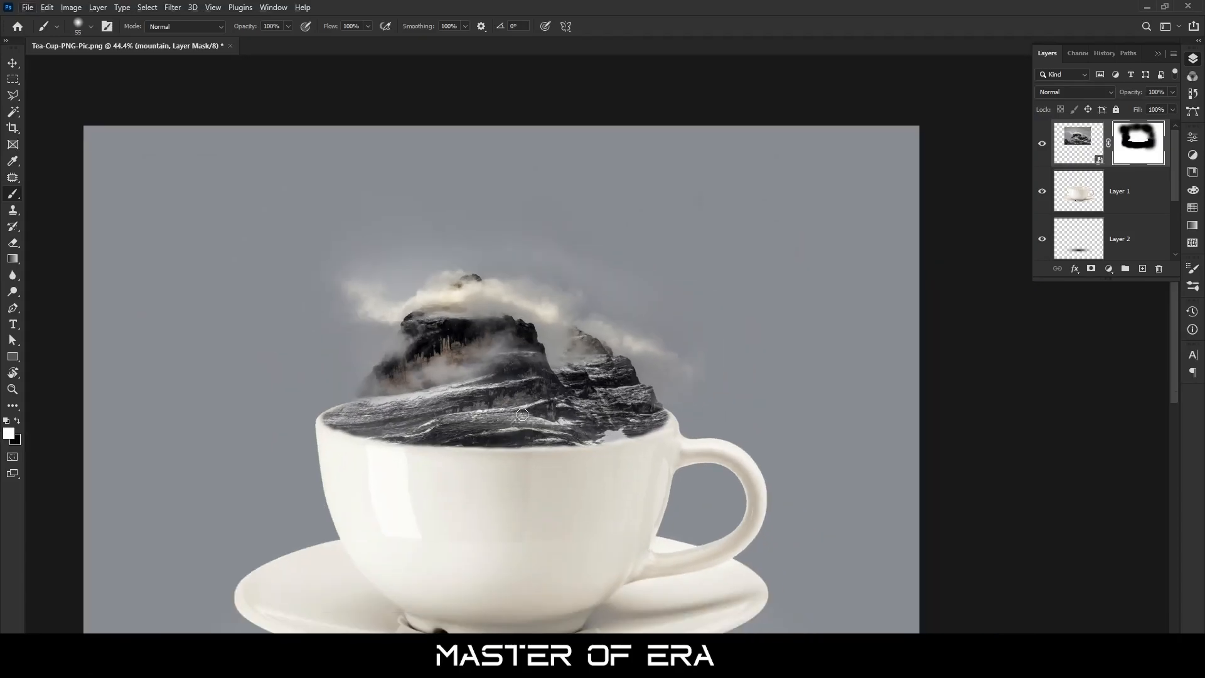
{"action": "scroll", "coordinate": [625, 321], "scroll_direction": "down", "scroll_amount": 1}
{"action": "left_click_drag", "start_coordinate": [646, 266], "coordinate": [668, 266]}
{"action": "key", "text": "x"}
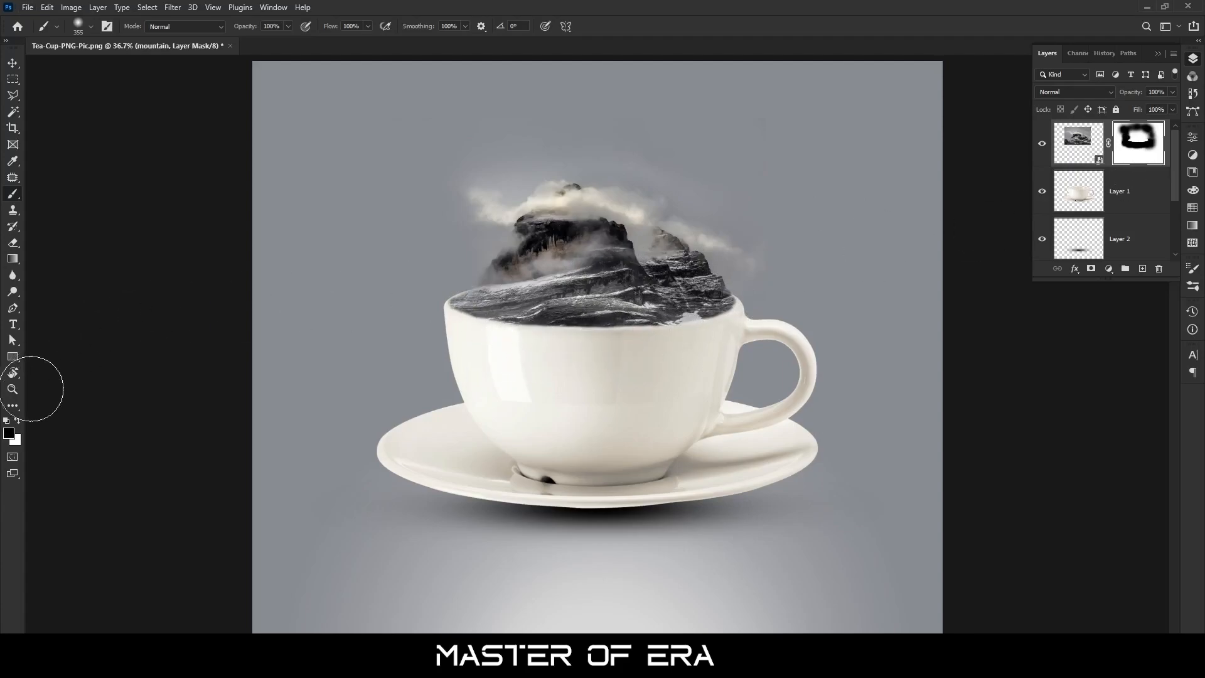
- Set up the Pen tool in Shape mode with no fill and a stroke width of 0 px
{"action": "left_click", "coordinate": [11, 308]}
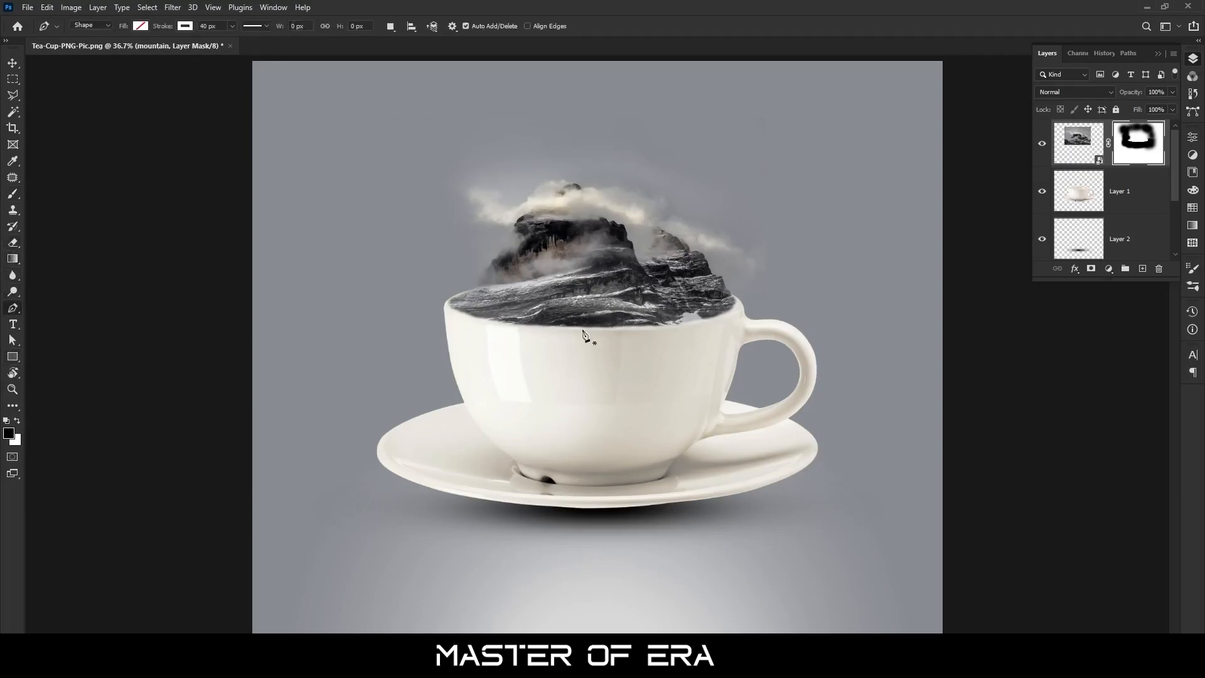
{"action": "scroll", "coordinate": [637, 313], "scroll_direction": "up", "scroll_amount": 5}
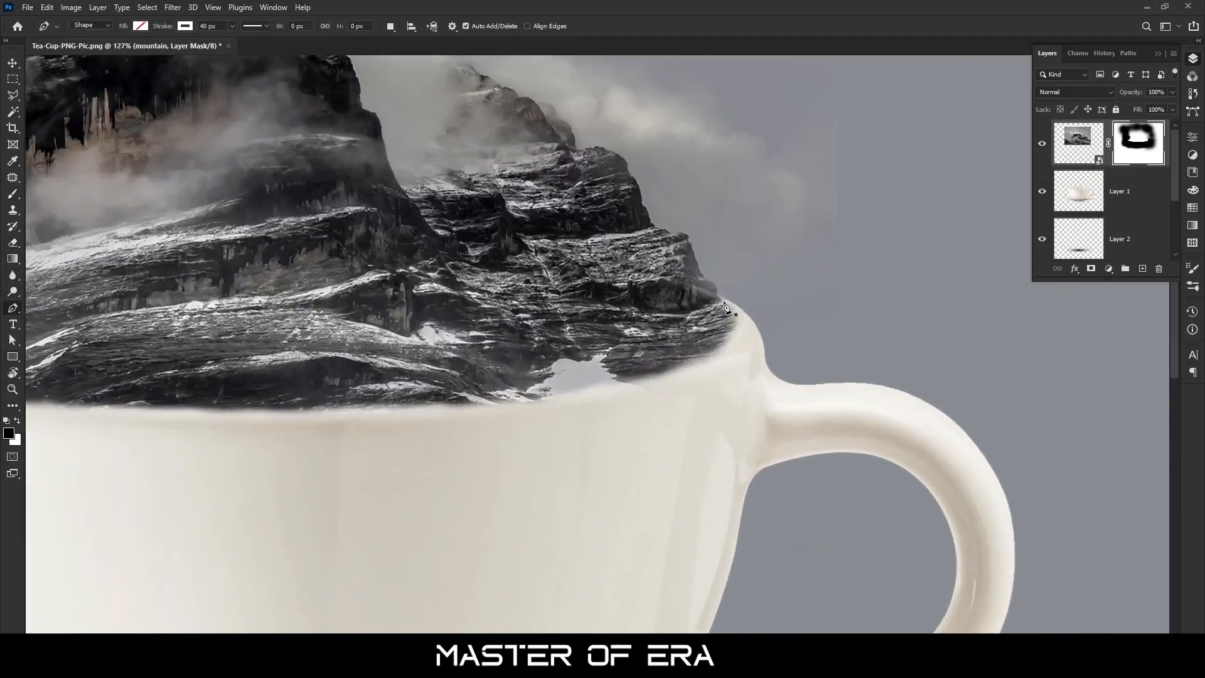
{"action": "left_click", "coordinate": [231, 26]}
{"action": "left_click_drag", "start_coordinate": [183, 41], "coordinate": [133, 45]}
{"action": "left_click", "coordinate": [185, 26]}
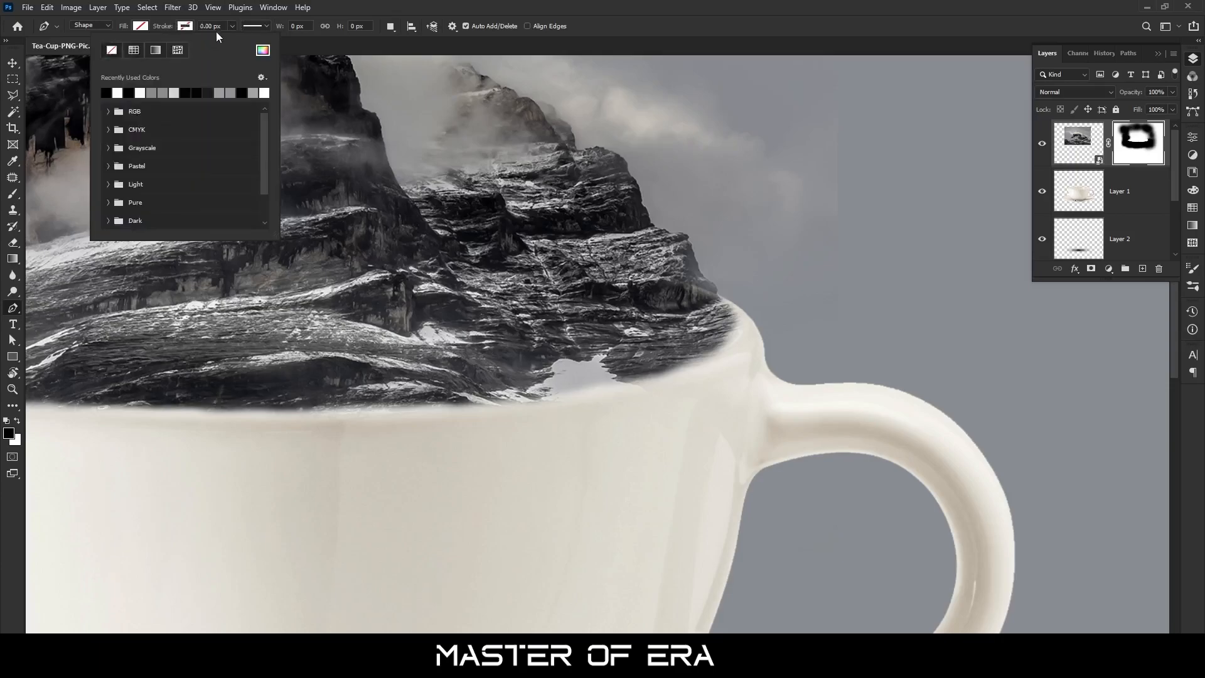
{"action": "left_click", "coordinate": [233, 27]}
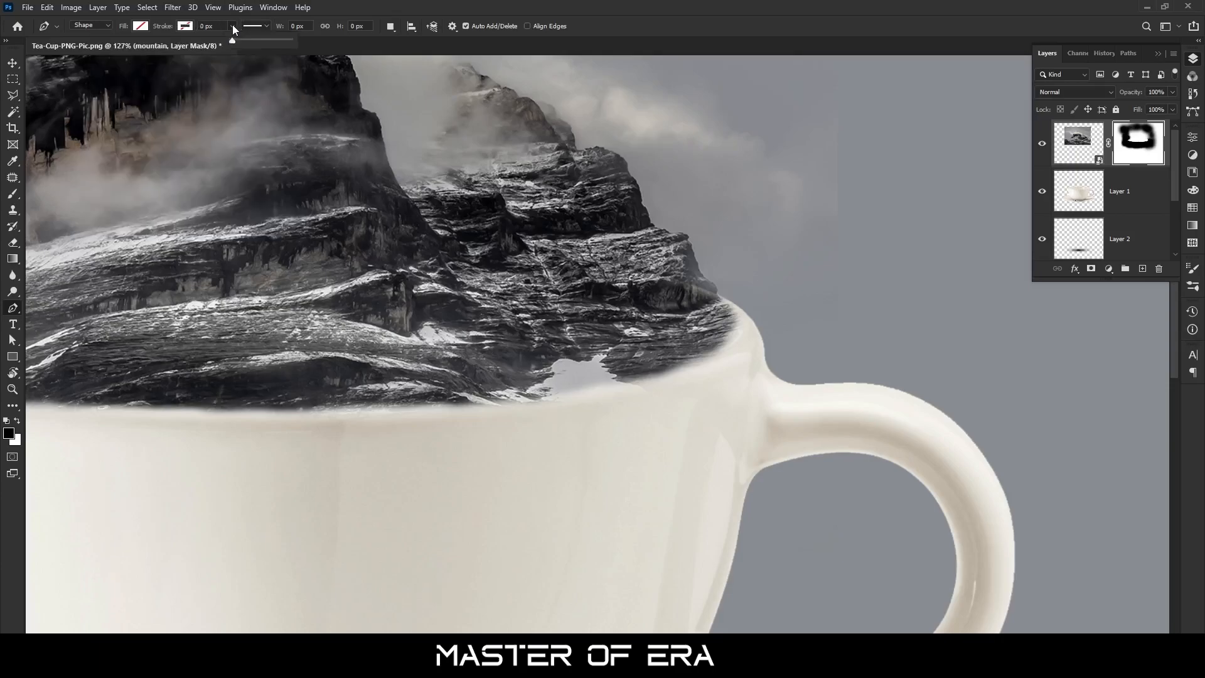
- Draw a closed pen outline that follows the cup's inner rim and loops widely around the mountain and clouds
{"action": "left_click", "coordinate": [724, 301]}
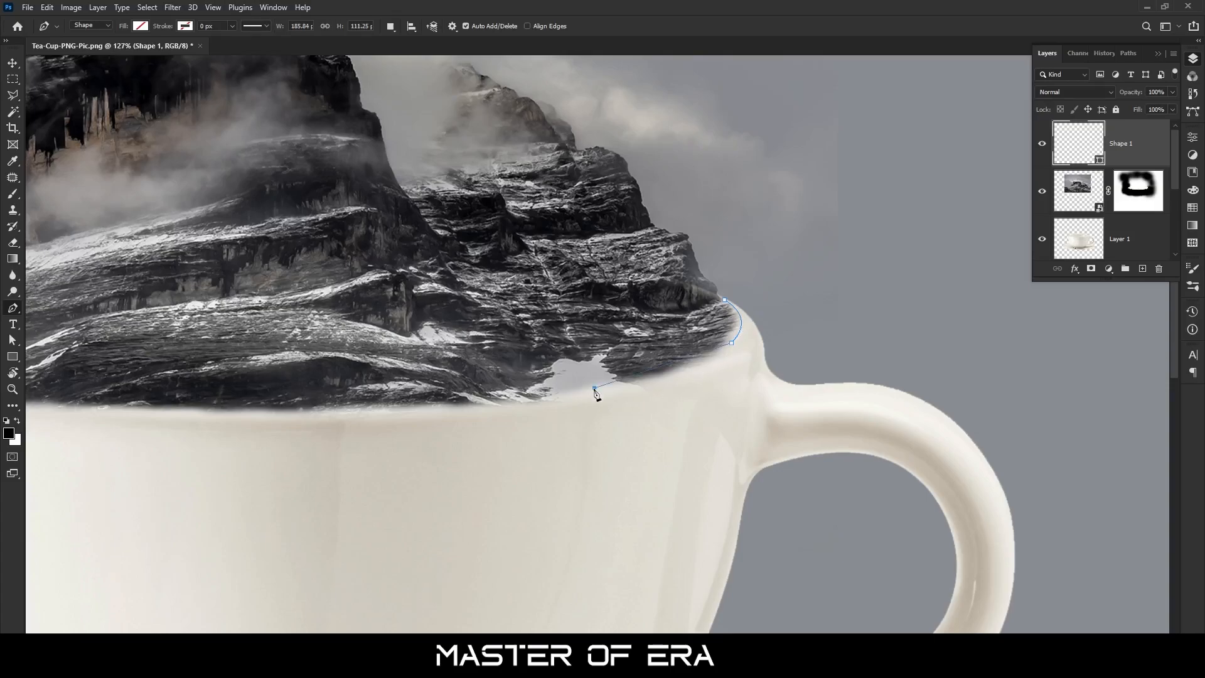
{"action": "left_click_drag", "start_coordinate": [527, 398], "coordinate": [513, 402]}
{"action": "left_click_drag", "start_coordinate": [286, 411], "coordinate": [715, 425]}
{"action": "left_click_drag", "start_coordinate": [320, 396], "coordinate": [238, 380]}
{"action": "left_click_drag", "start_coordinate": [161, 297], "coordinate": [161, 287]}
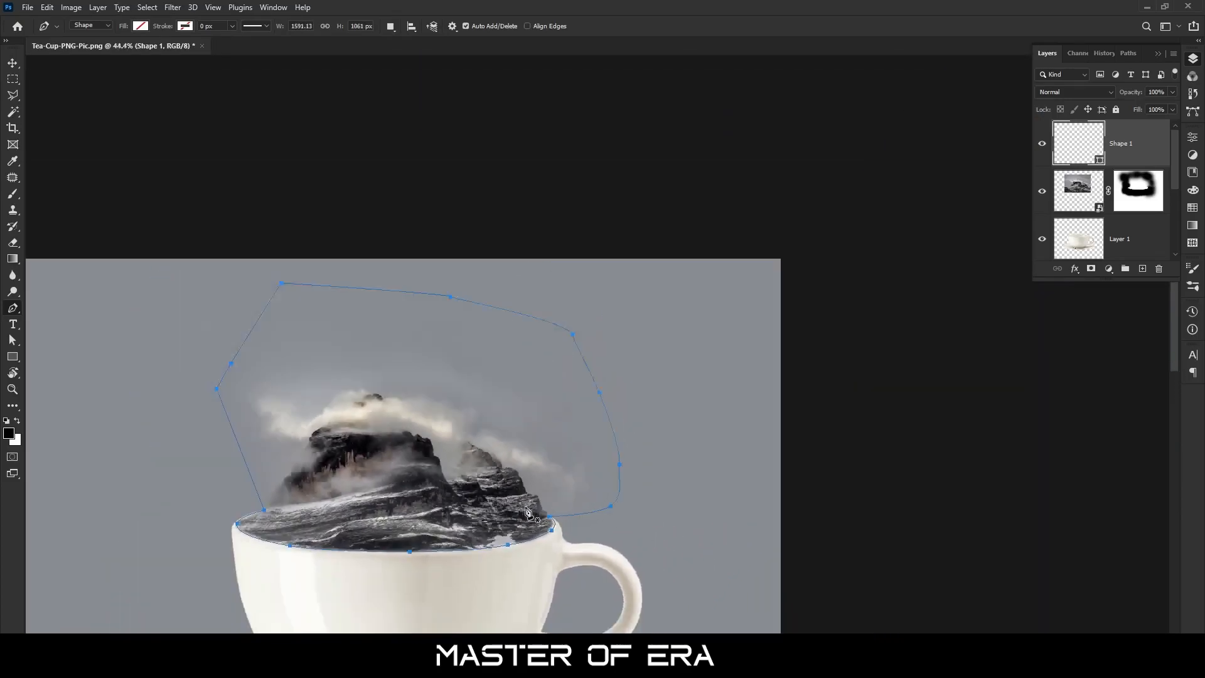
{"action": "key", "text": "ctrl+minus"}
- Convert the pen outline to a selection and add a Levels adjustment masked to it, with the midtones at 0.85
{"action": "key", "text": "ctrl+Return"}
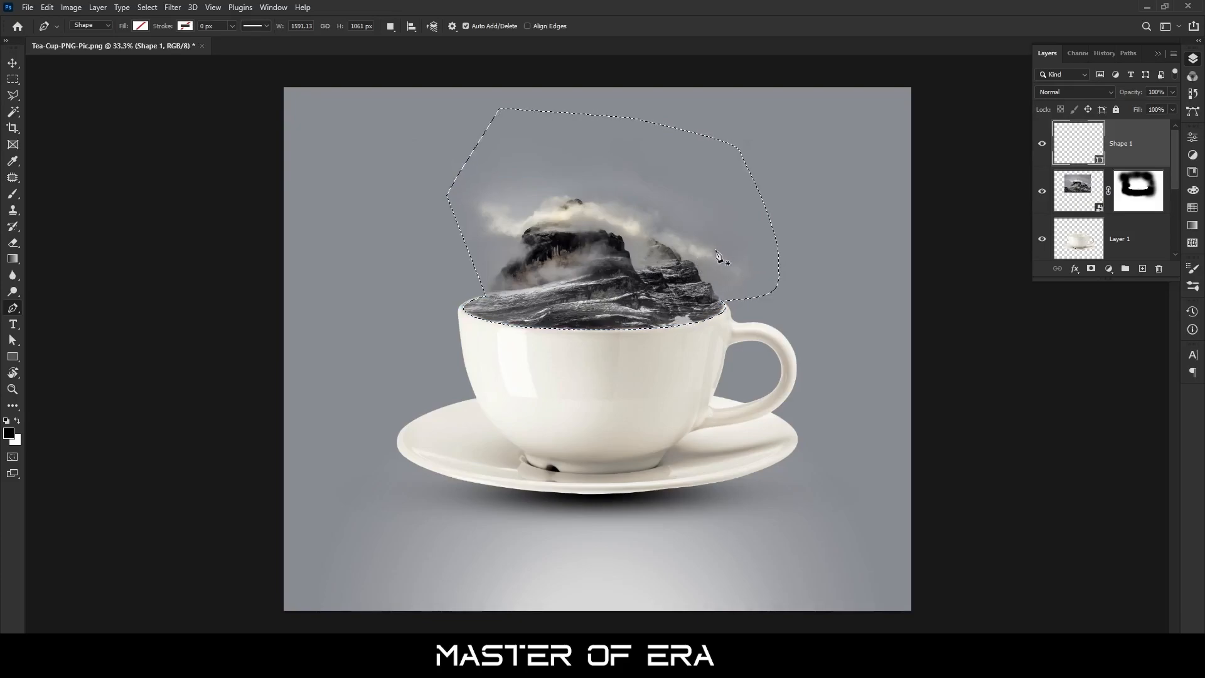
{"action": "left_click", "coordinate": [1109, 269]}
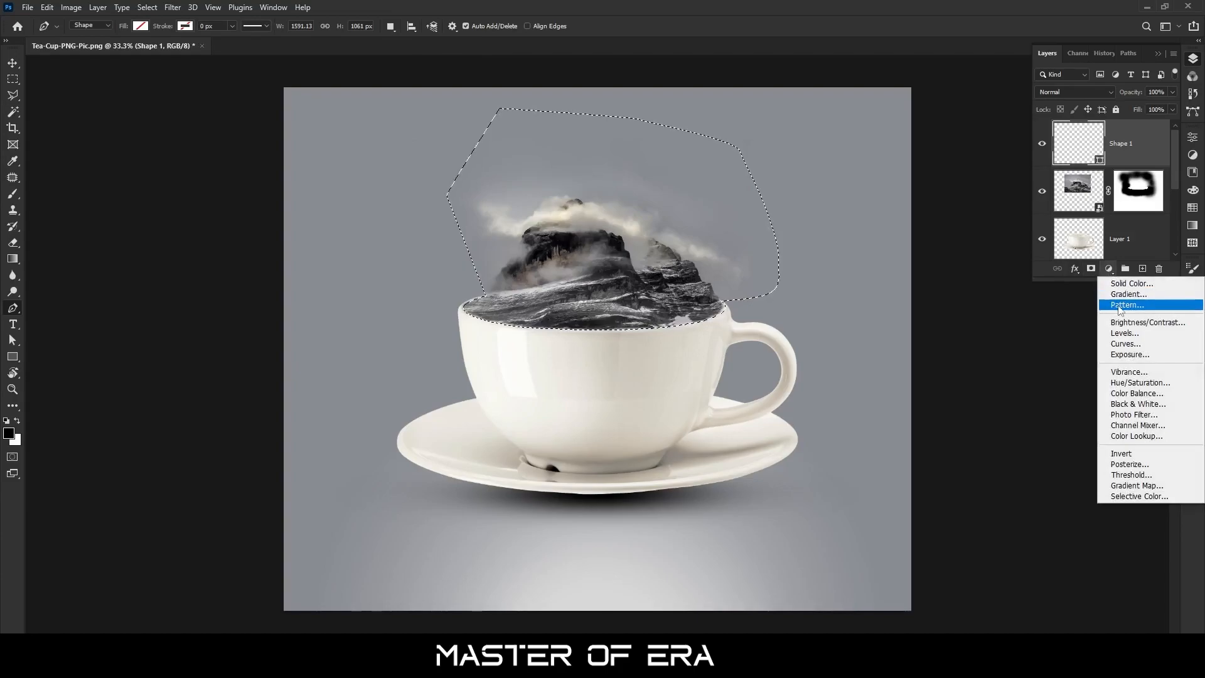
{"action": "left_click", "coordinate": [1125, 333]}
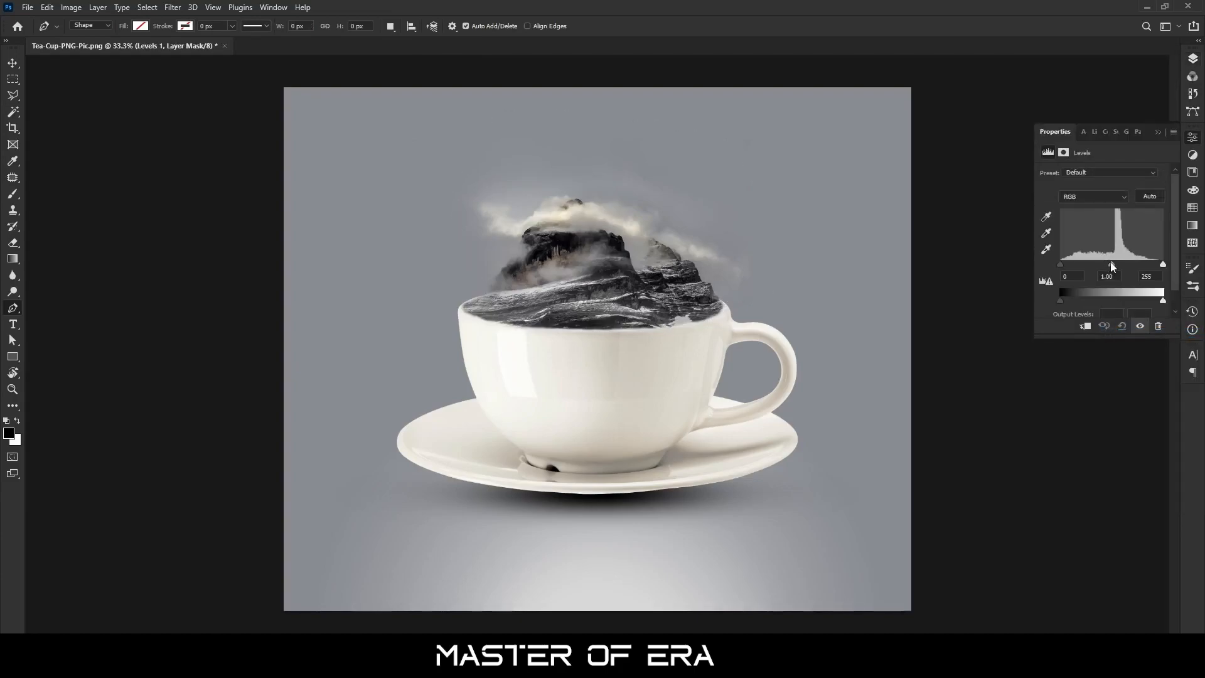
{"action": "left_click_drag", "start_coordinate": [1110, 263], "coordinate": [1118, 265]}
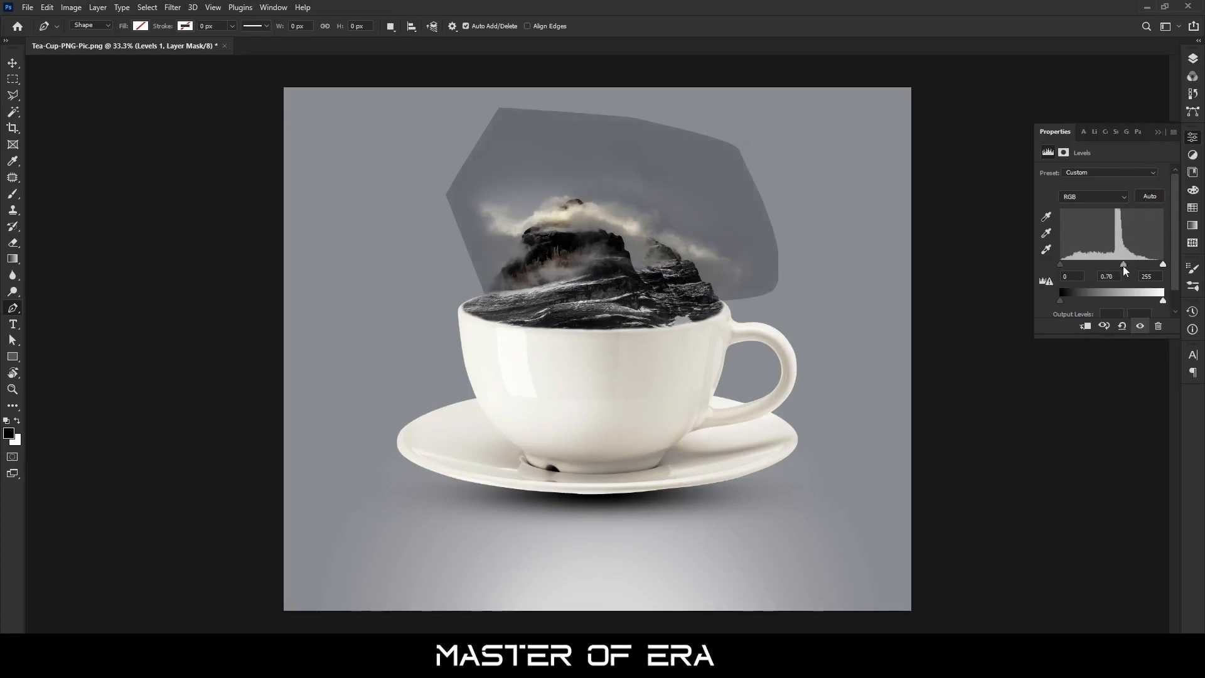
{"action": "left_click_drag", "start_coordinate": [1119, 262], "coordinate": [1118, 262]}
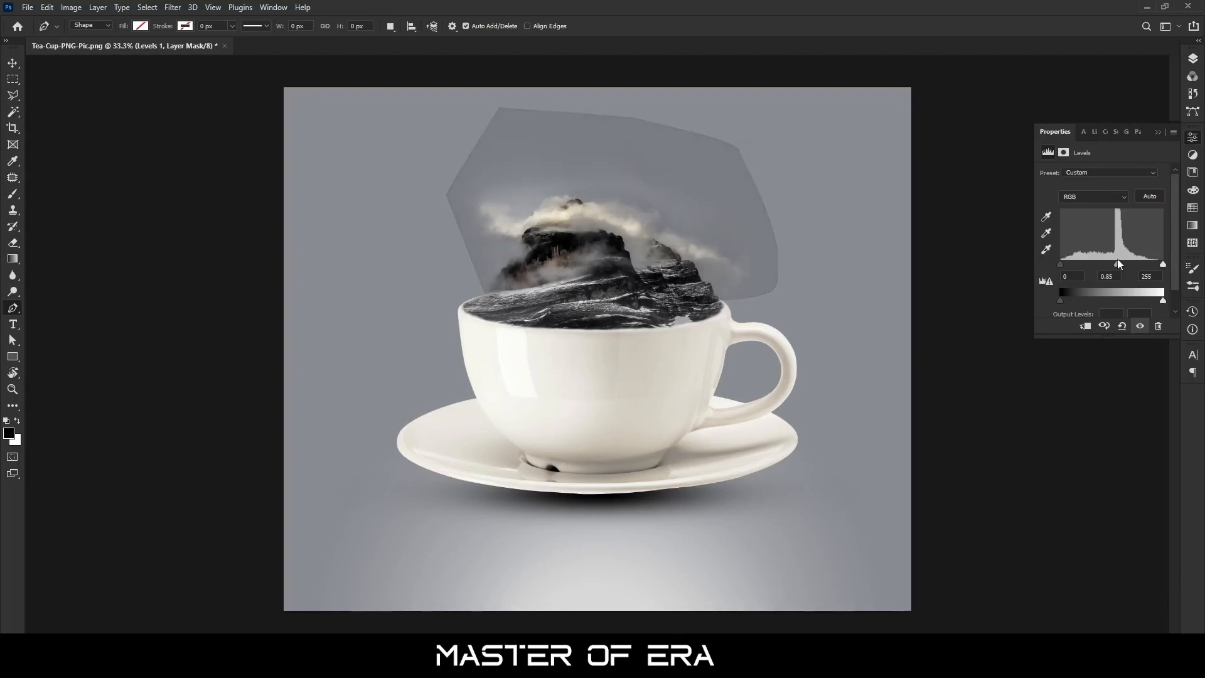
{"action": "left_click", "coordinate": [1157, 132]}
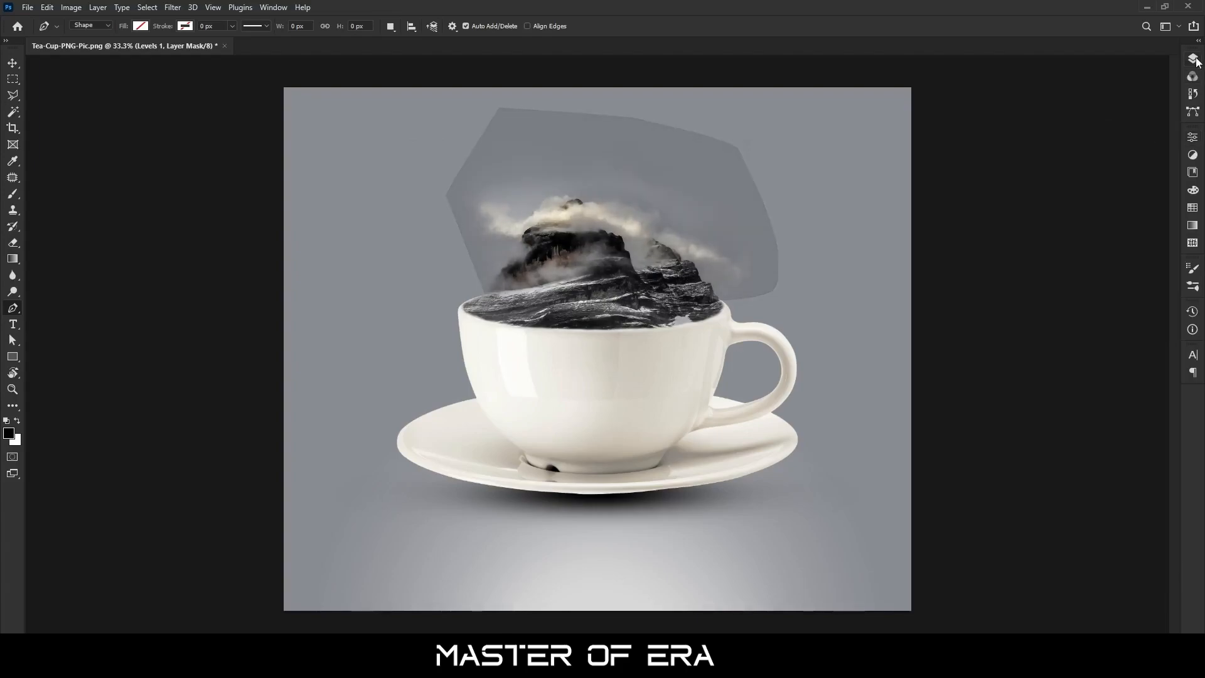
- Paint black on the Levels mask with a 493 px soft brush over the surrounding sky and clouds, then compare with the adjustment hidden
{"action": "left_click", "coordinate": [1193, 59]}
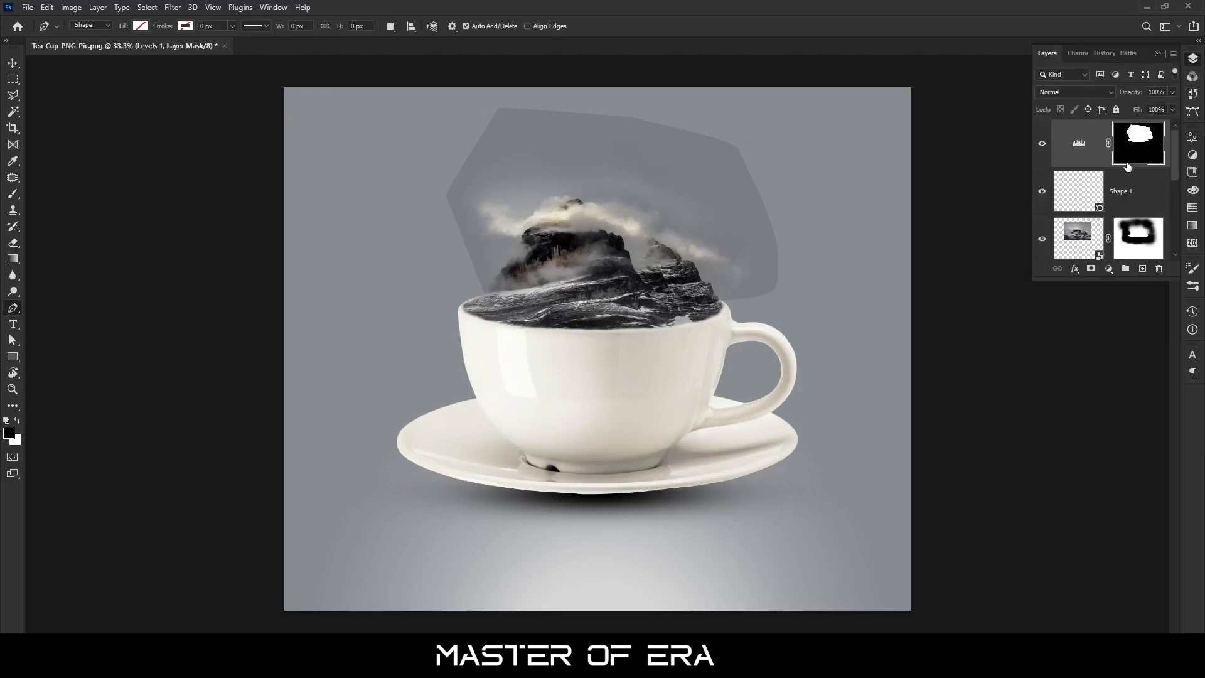
{"action": "key", "text": "b"}
{"action": "left_click_drag", "start_coordinate": [523, 201], "coordinate": [540, 201]}
{"action": "mouse_move", "coordinate": [458, 160]}
{"action": "left_mouse_down"}
{"action": "mouse_move", "coordinate": [551, 121]}
{"action": "mouse_move", "coordinate": [822, 185]}
{"action": "mouse_move", "coordinate": [729, 148]}
{"action": "mouse_move", "coordinate": [513, 139]}
{"action": "mouse_move", "coordinate": [417, 215]}
{"action": "mouse_move", "coordinate": [772, 274]}
{"action": "mouse_move", "coordinate": [546, 196]}
{"action": "mouse_move", "coordinate": [504, 245]}
{"action": "mouse_move", "coordinate": [761, 224]}
{"action": "mouse_move", "coordinate": [766, 201]}
{"action": "mouse_move", "coordinate": [621, 135]}
{"action": "mouse_move", "coordinate": [613, 226]}
{"action": "mouse_move", "coordinate": [549, 237]}
{"action": "left_mouse_up"}
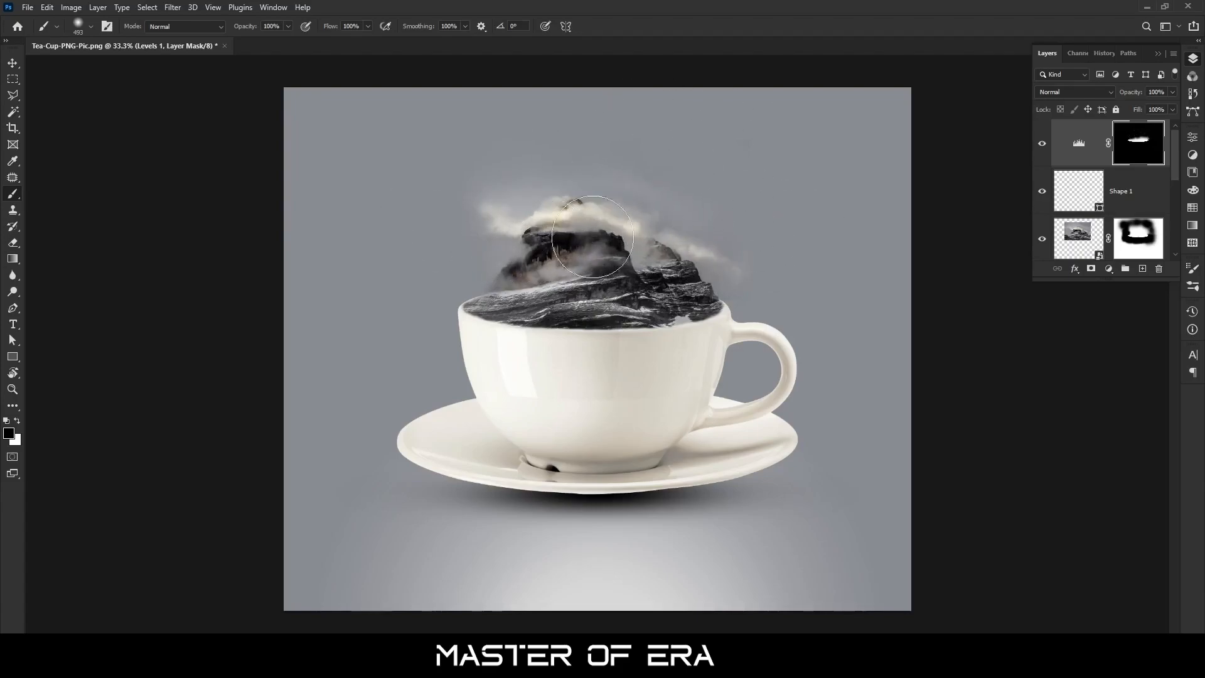
{"action": "left_click", "coordinate": [1042, 143]}
{"action": "left_click", "coordinate": [1042, 144]}
- Set the Levels adjustment's midtones to 0.73
{"action": "double_click", "coordinate": [1078, 143]}
{"action": "mouse_move", "coordinate": [1120, 265]}
{"action": "left_mouse_down"}
{"action": "mouse_move", "coordinate": [1157, 265]}
{"action": "mouse_move", "coordinate": [1113, 262]}
{"action": "mouse_move", "coordinate": [1121, 266]}
{"action": "left_mouse_up"}
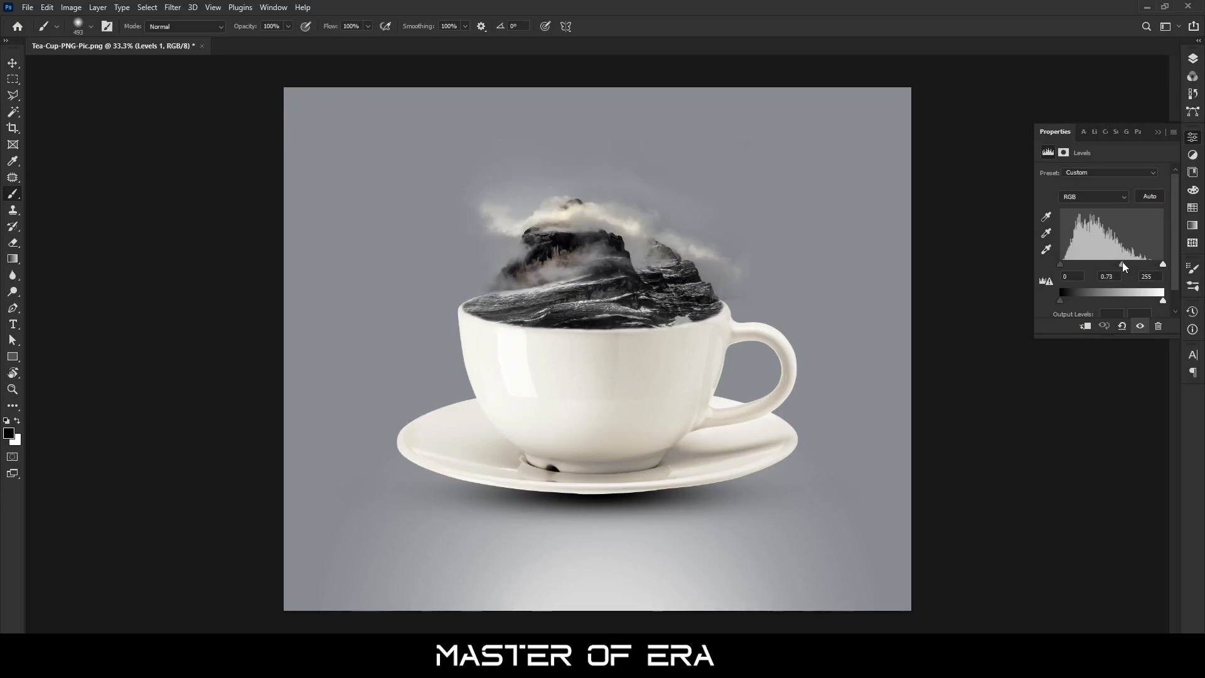
{"action": "left_click", "coordinate": [1158, 132]}
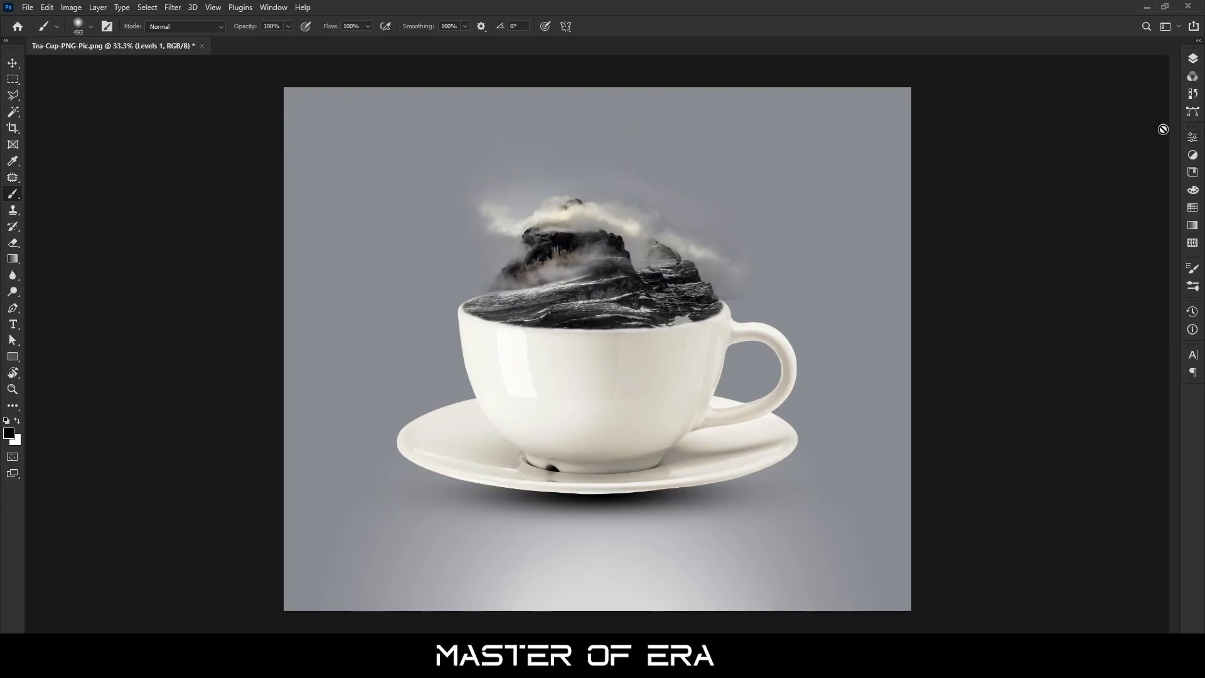
{"action": "left_click", "coordinate": [1194, 60]}
- Paint black on the Levels mask to remove the leftover darkening around the clouds on both sides of the mountain
{"action": "left_click", "coordinate": [1138, 143]}
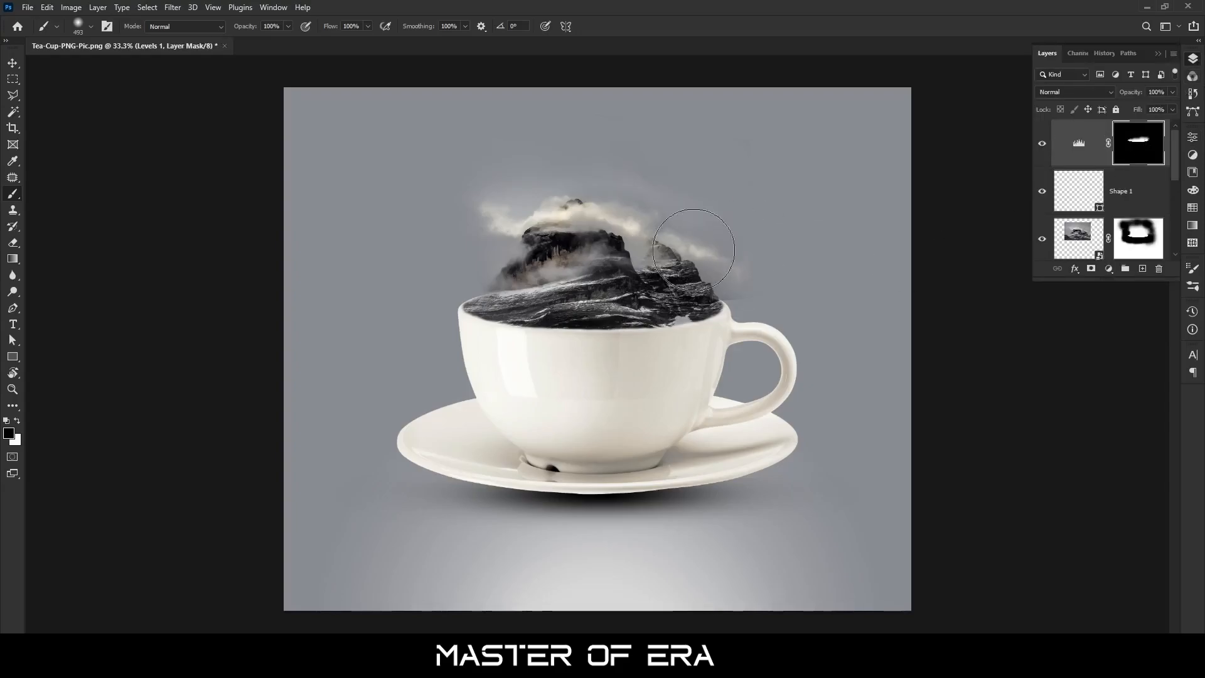
{"action": "scroll", "coordinate": [765, 263], "scroll_direction": "up", "scroll_amount": 5}
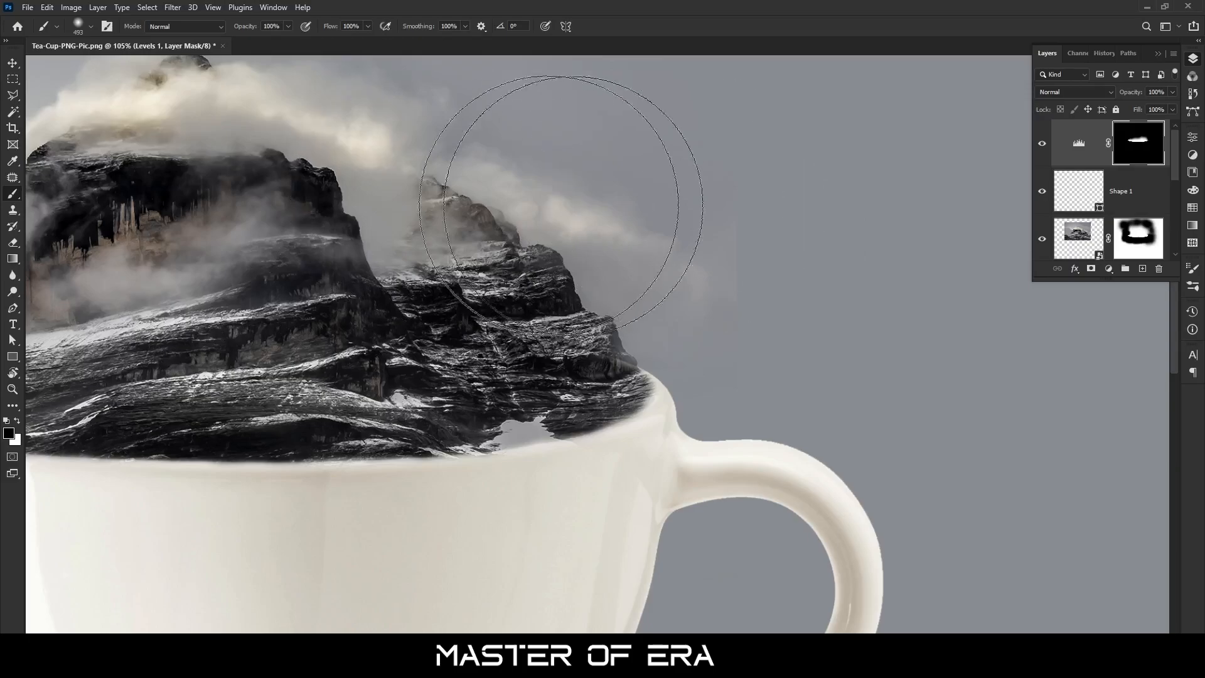
{"action": "left_click", "coordinate": [1138, 237]}
{"action": "left_click", "coordinate": [1138, 142]}
{"action": "left_click_drag", "start_coordinate": [130, 266], "coordinate": [590, 260]}
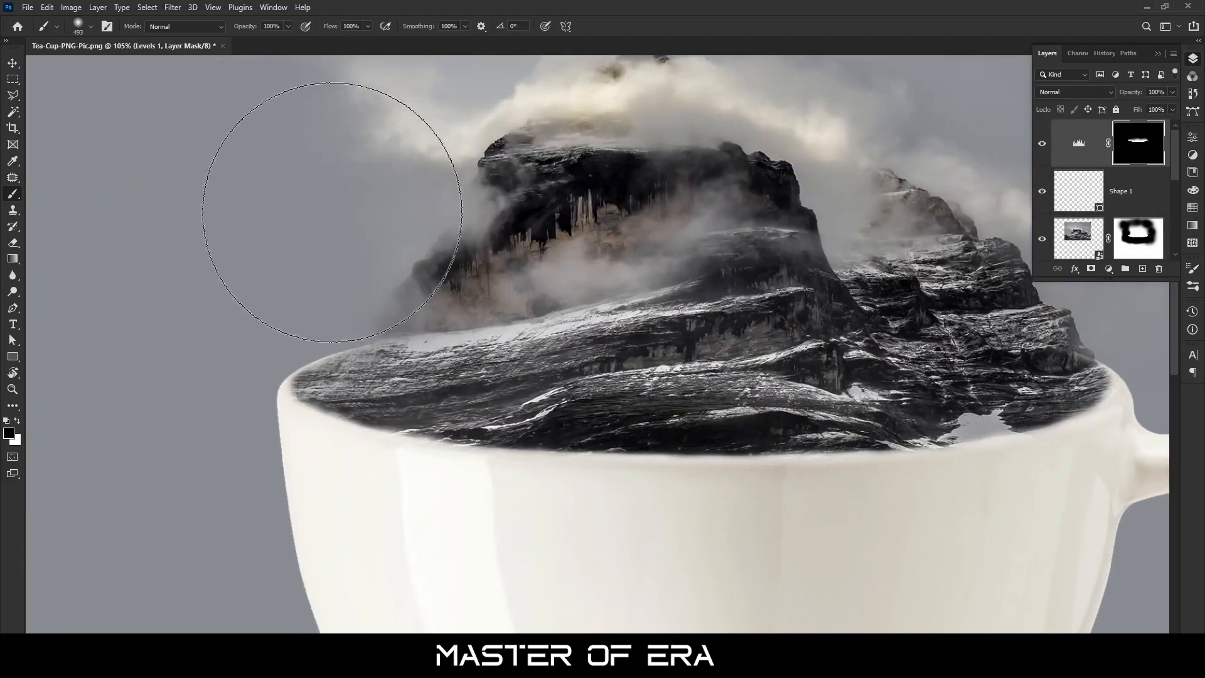
{"action": "scroll", "coordinate": [589, 176], "scroll_direction": "down", "scroll_amount": 10}
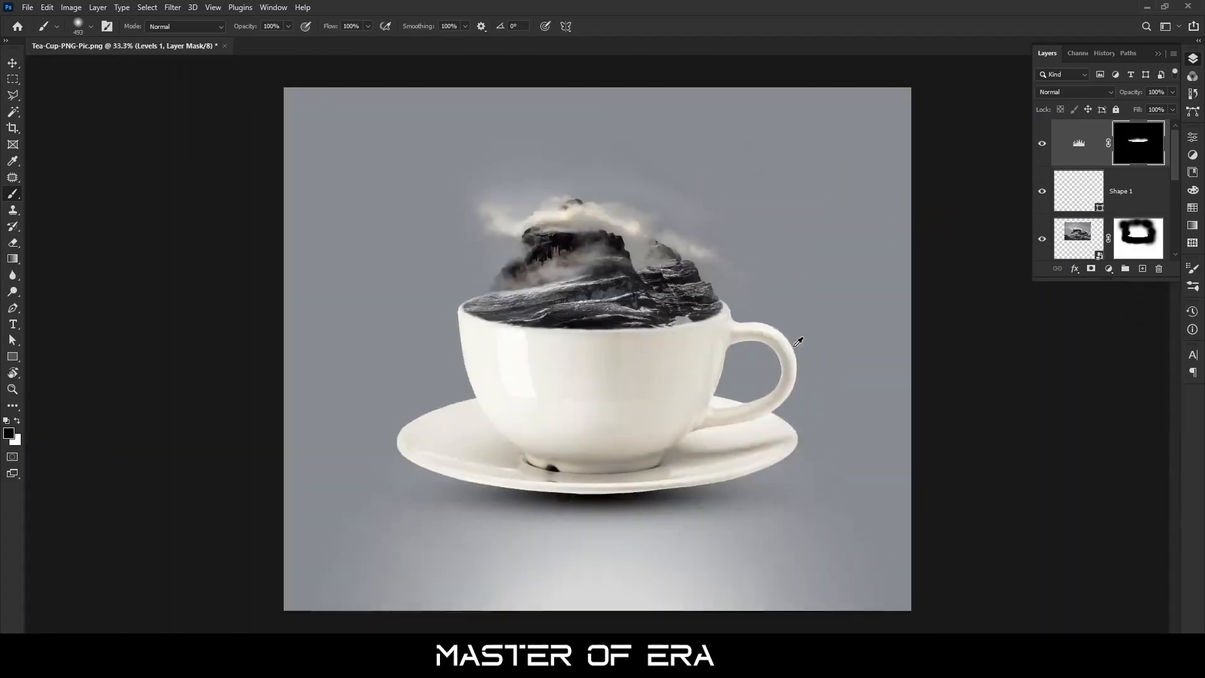
- Try to touch up the mountain's layer mask along the slope and cup rim opposite the handle
{"action": "key", "text": "v"}
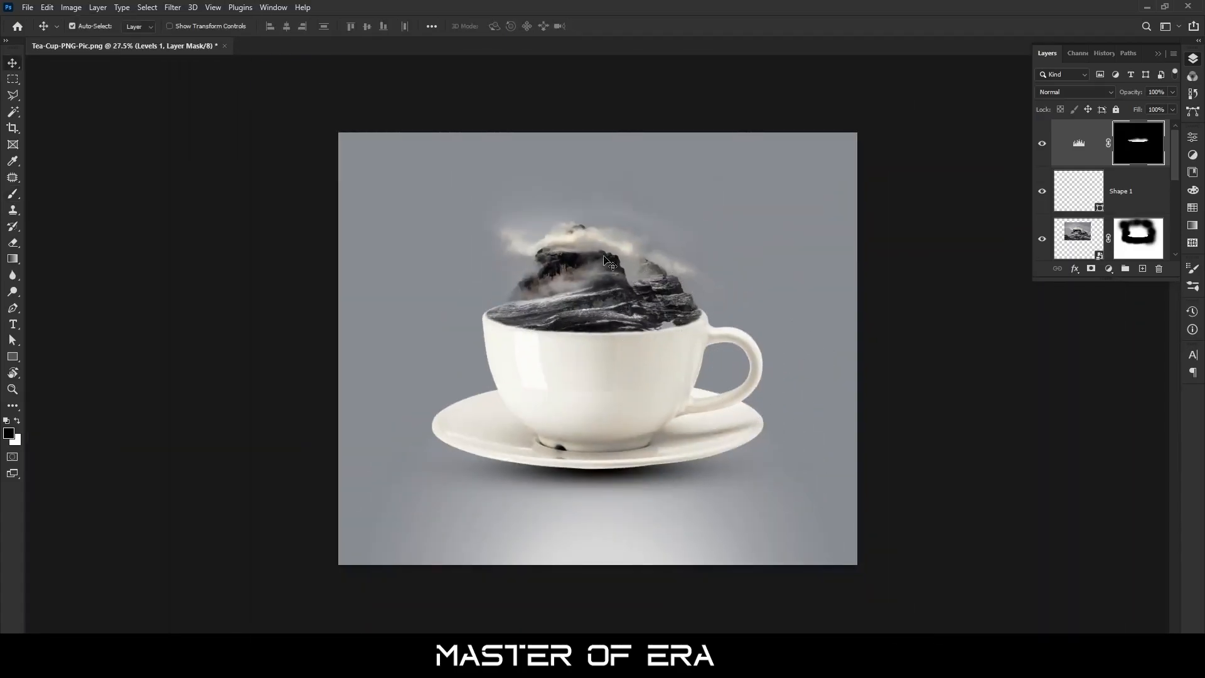
{"action": "left_click", "coordinate": [1137, 237]}
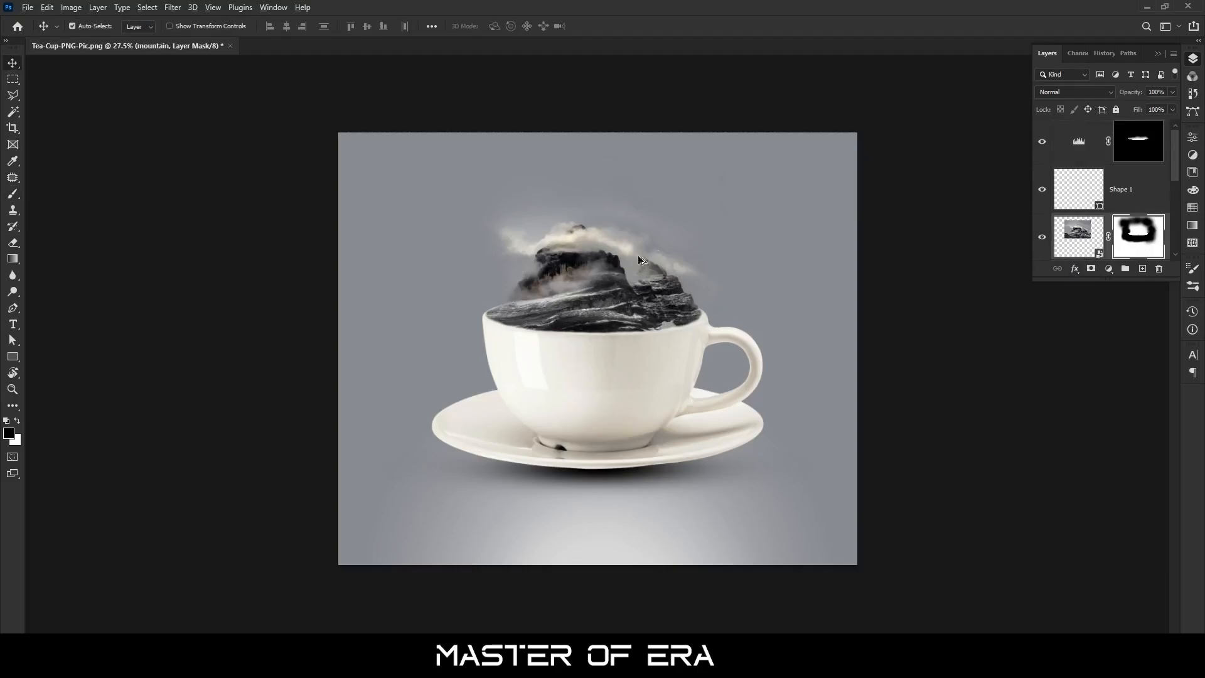
{"action": "scroll", "coordinate": [504, 303], "scroll_direction": "up", "scroll_amount": 5}
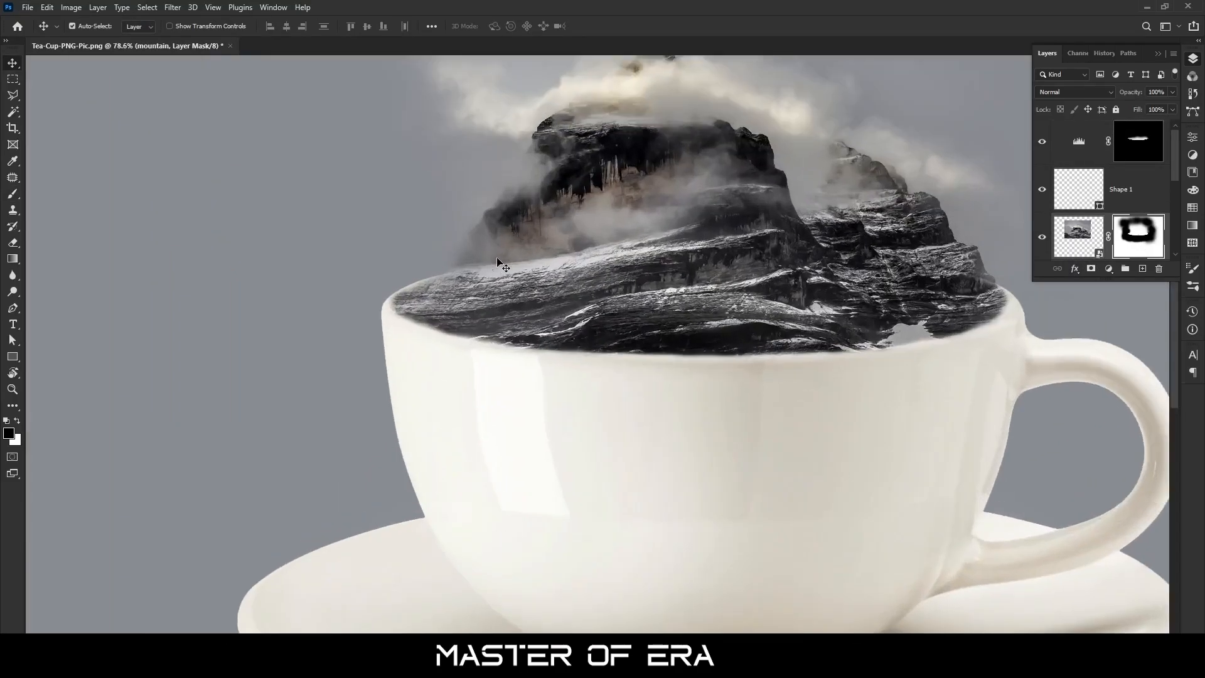
{"action": "key", "text": "b"}
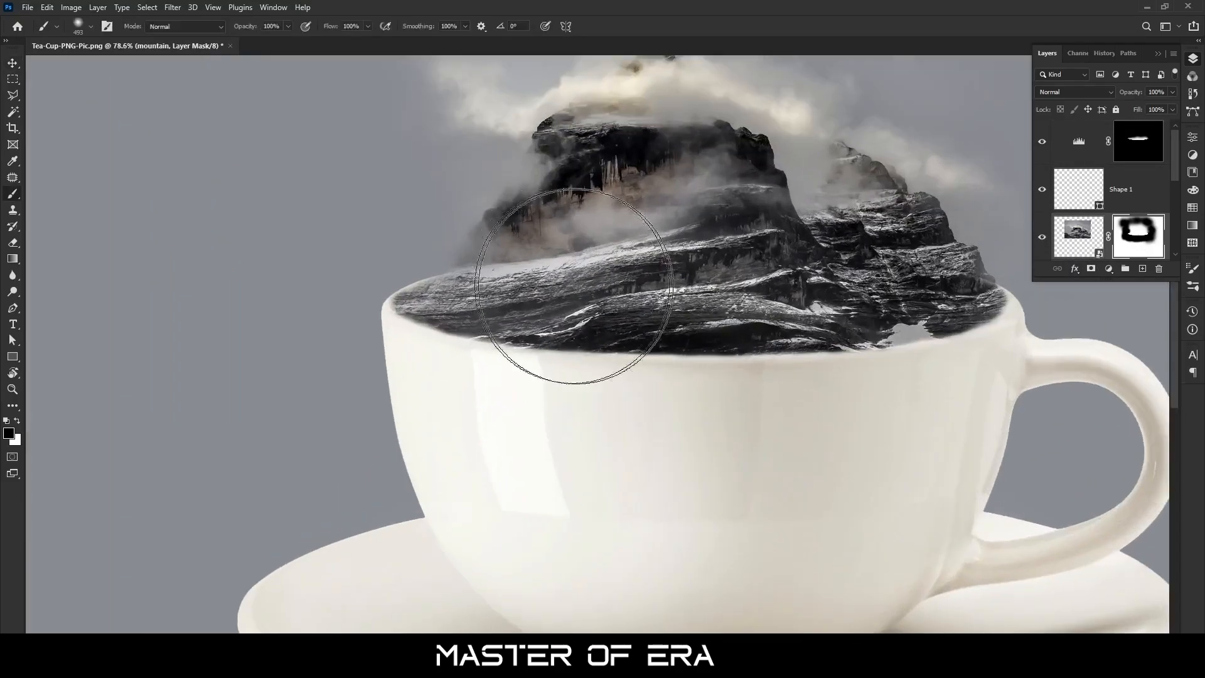
{"action": "left_click_drag", "start_coordinate": [519, 243], "coordinate": [518, 254]}
{"action": "key", "text": "ctrl+z"}
{"action": "key", "text": "x"}
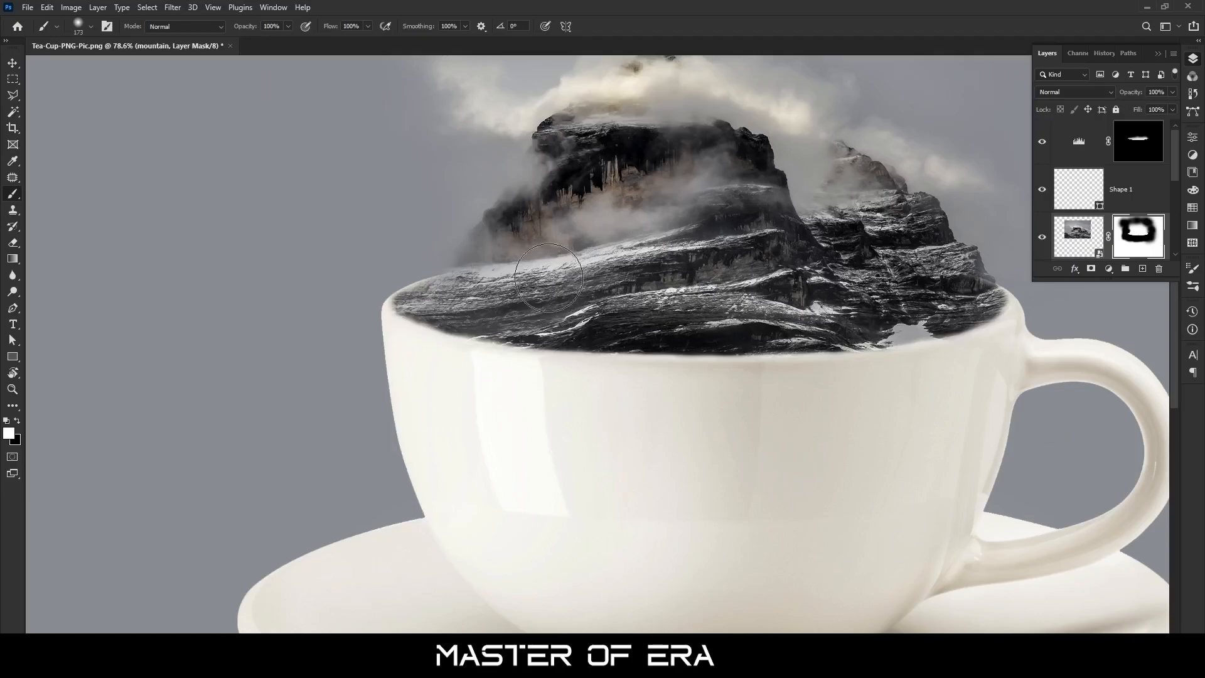
{"action": "key", "text": "x"}
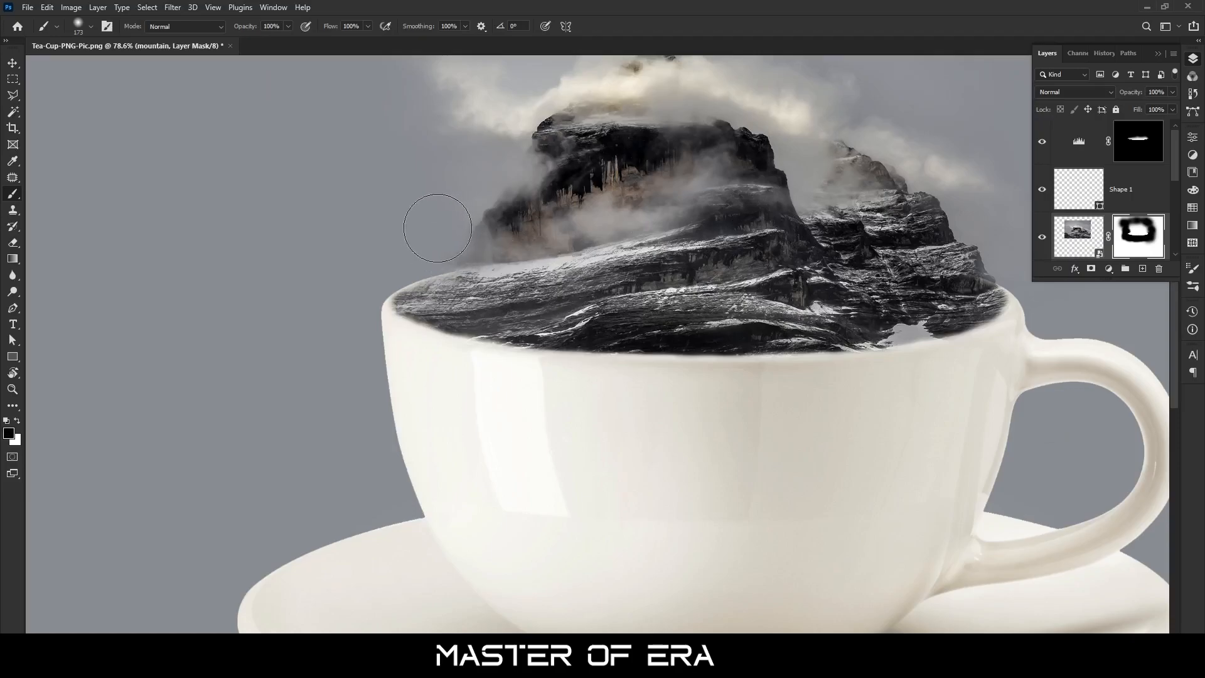
{"action": "scroll", "coordinate": [477, 298], "scroll_direction": "up", "scroll_amount": 5}
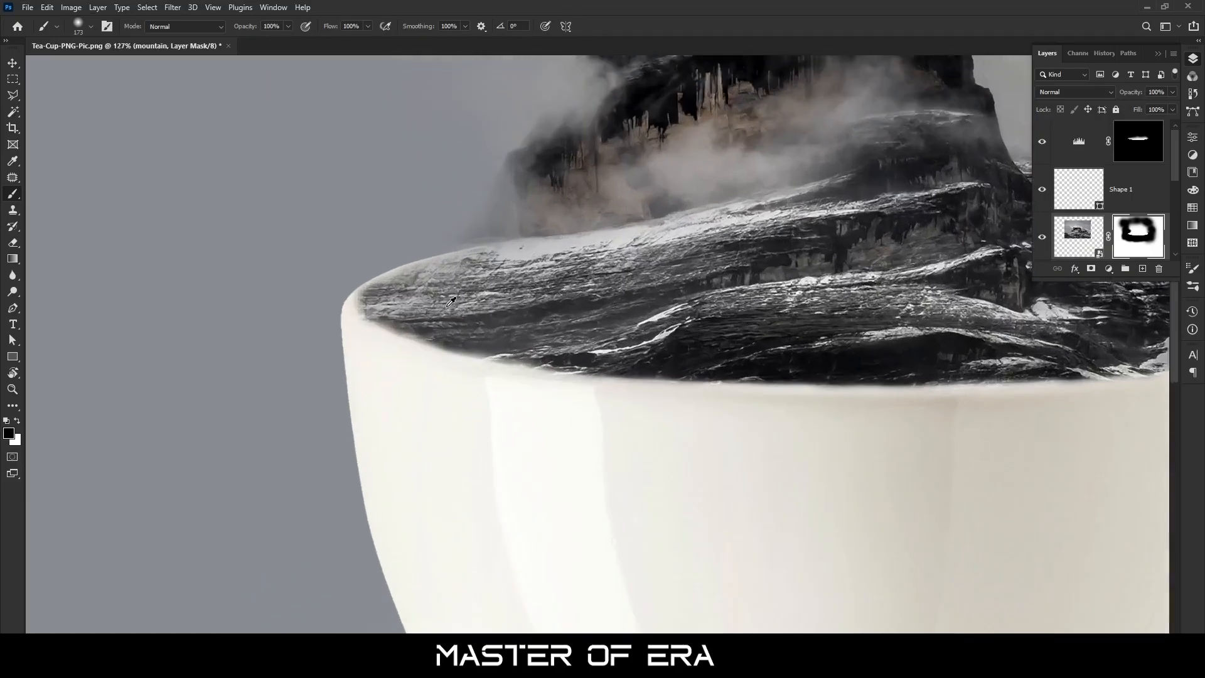
{"action": "left_click_drag", "start_coordinate": [547, 287], "coordinate": [504, 288]}
{"action": "left_click", "coordinate": [495, 246]}
{"action": "key", "text": "ctrl+z"}
{"action": "key", "text": "x"}
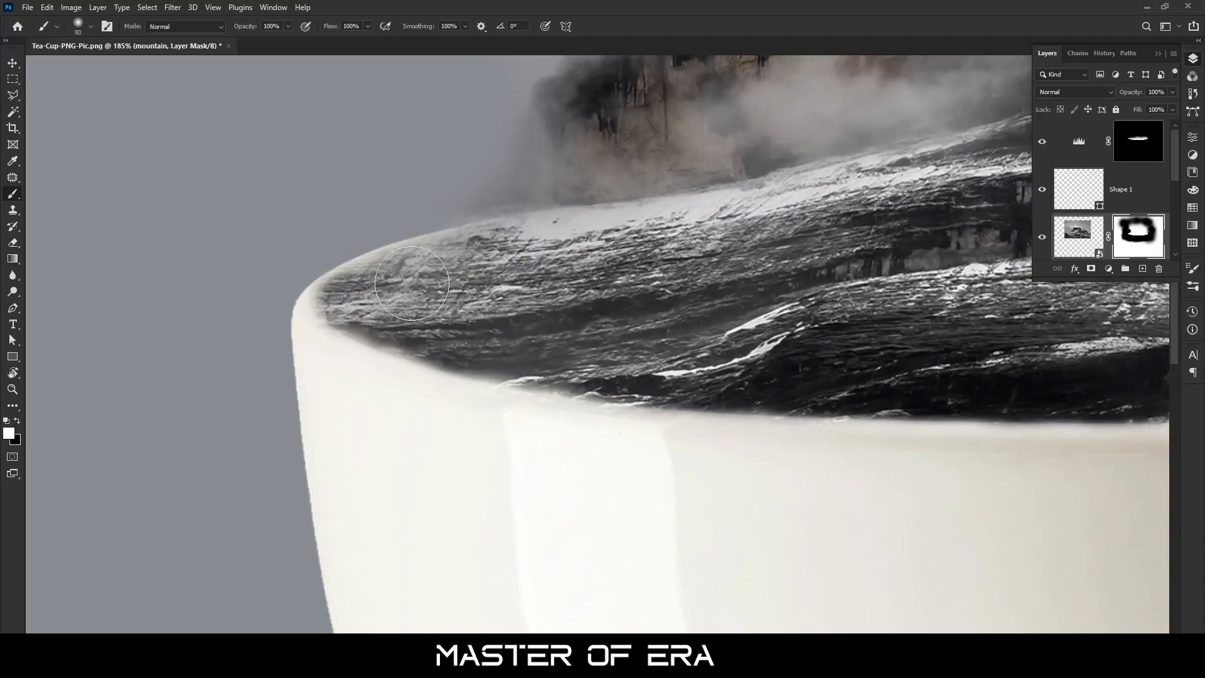
{"action": "scroll", "coordinate": [672, 307], "scroll_direction": "down", "scroll_amount": 8}
{"action": "scroll", "coordinate": [673, 307], "scroll_direction": "down", "scroll_amount": 1}
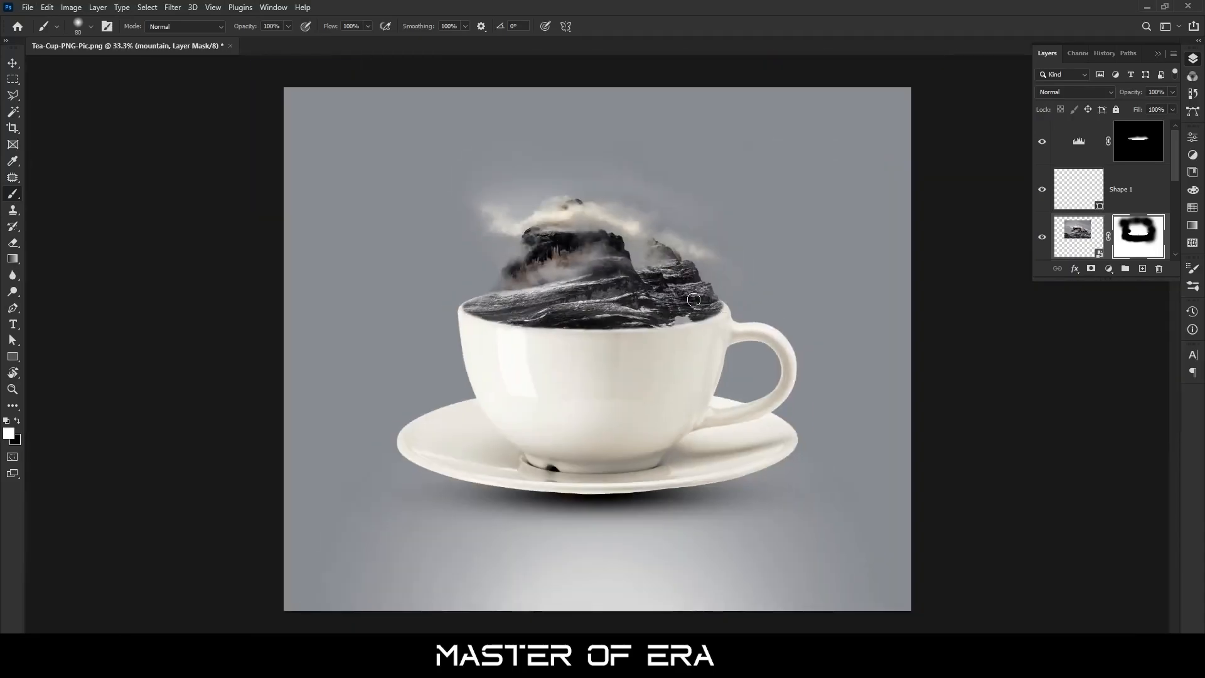
- Place the birds image into the composition as a new layer above the Levels adjustment
{"action": "key", "text": "v"}
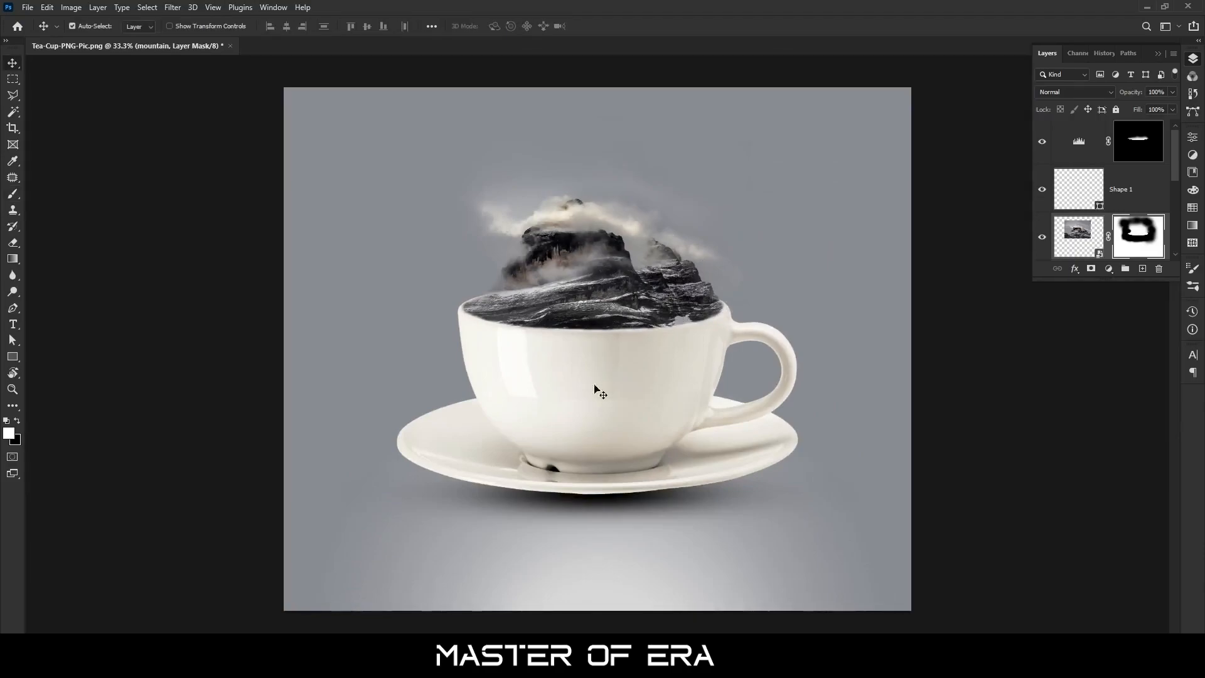
{"action": "left_click", "coordinate": [1119, 140]}
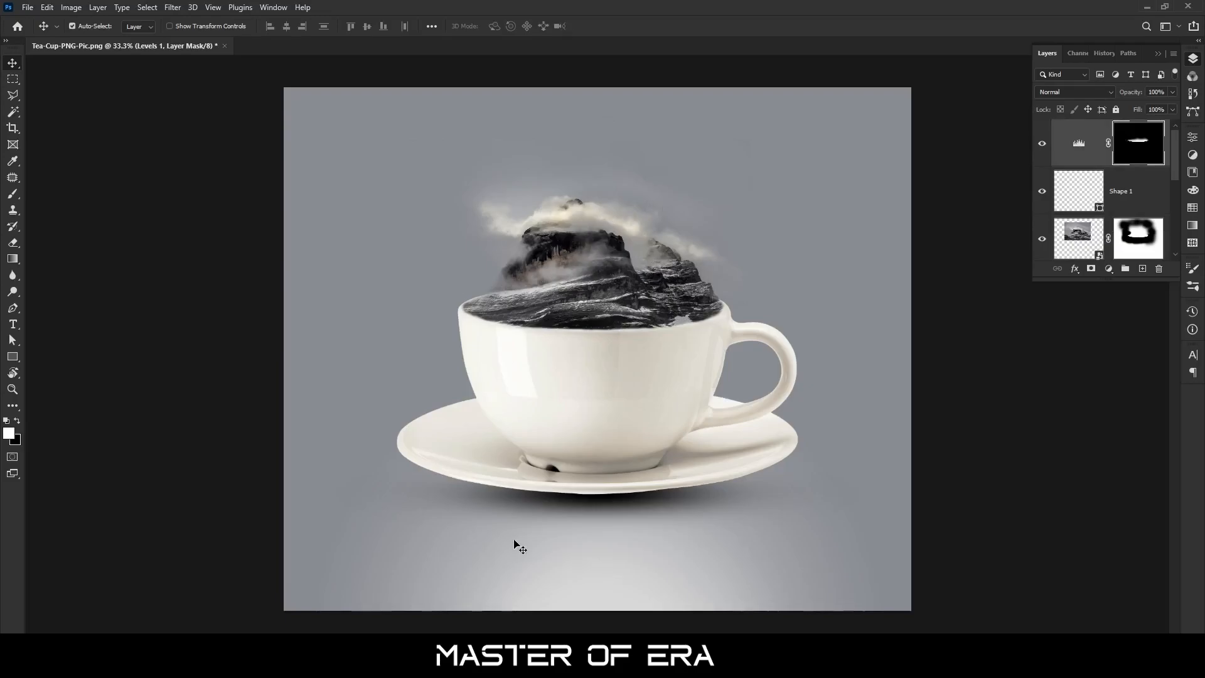
{"action": "left_click", "coordinate": [502, 664]}
{"action": "left_click_drag", "start_coordinate": [141, 106], "coordinate": [599, 370]}
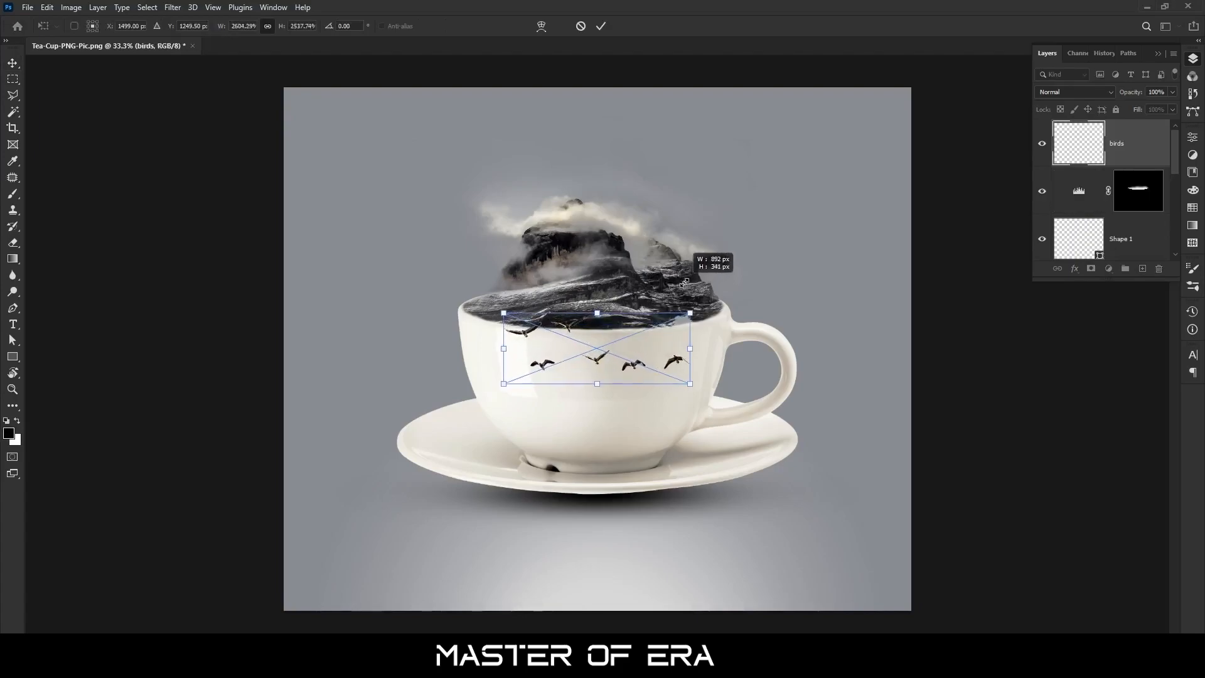
- Move the birds up around the mountain peak and clouds, adjust their size, and tilt them slightly counterclockwise
{"action": "left_click_drag", "start_coordinate": [639, 370], "coordinate": [591, 249]}
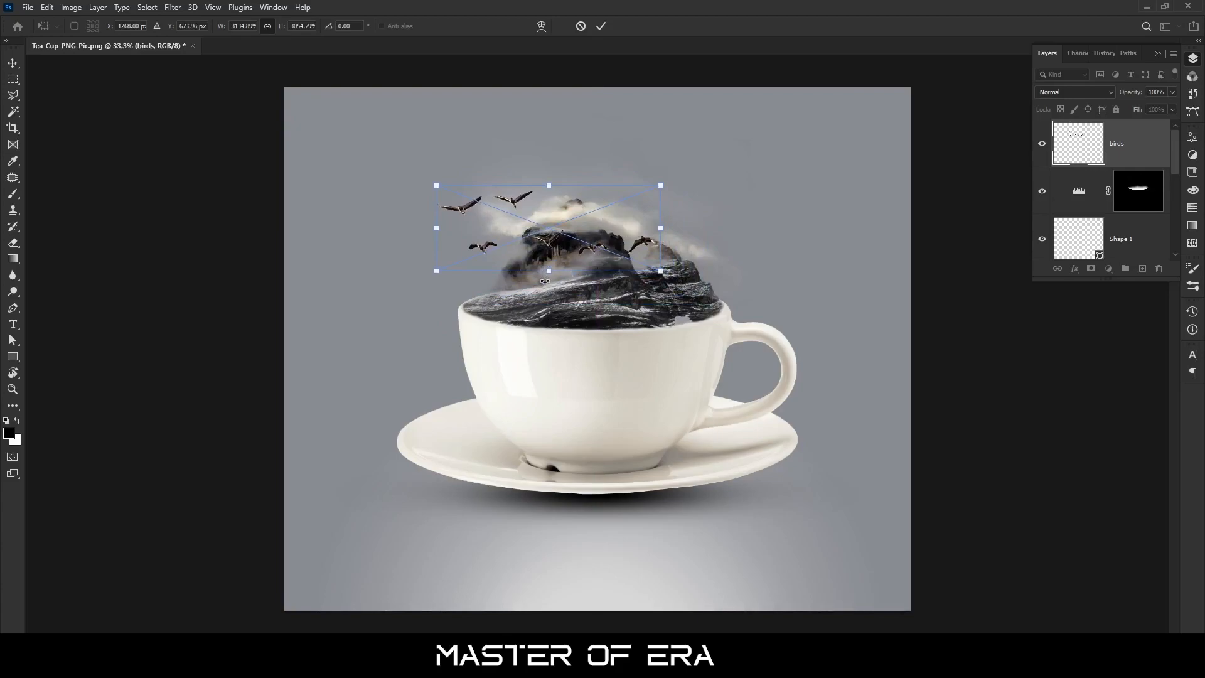
{"action": "left_click_drag", "start_coordinate": [679, 175], "coordinate": [665, 162]}
{"action": "left_click_drag", "start_coordinate": [601, 240], "coordinate": [629, 225]}
{"action": "left_click_drag", "start_coordinate": [657, 165], "coordinate": [653, 159]}
{"action": "left_click_drag", "start_coordinate": [588, 236], "coordinate": [585, 246]}
{"action": "key", "text": "Return"}
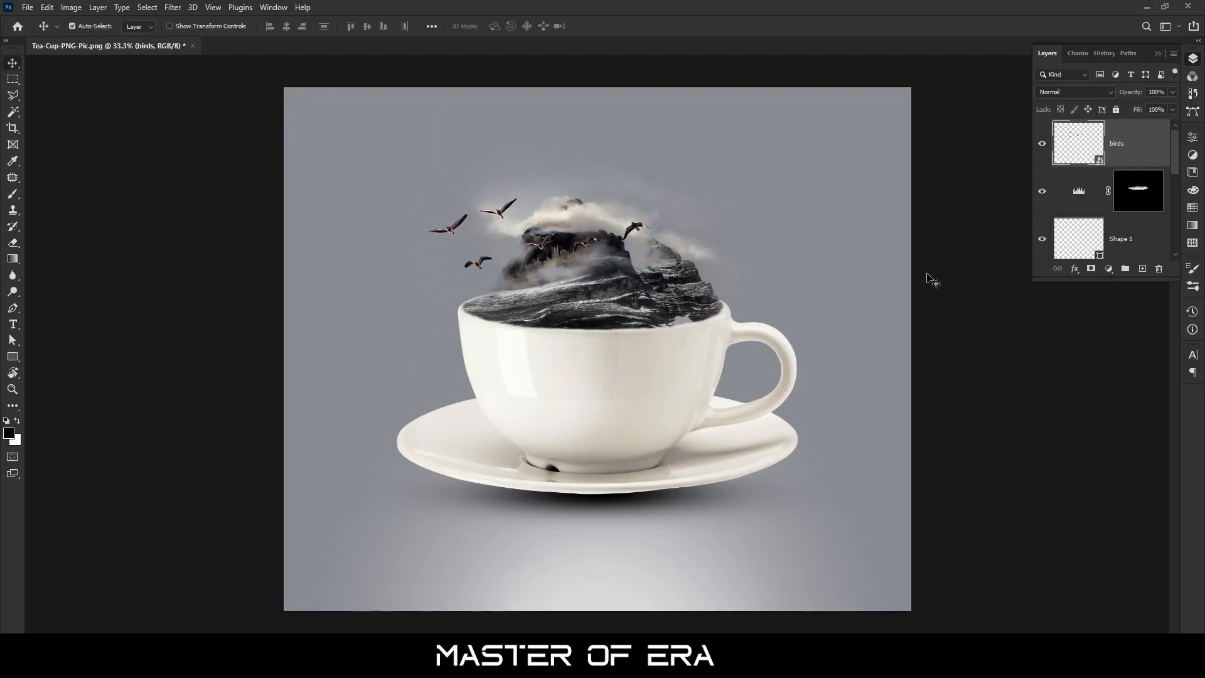
- Add a layer mask to the birds and partly fade the two birds nearest the handle side with a 356 px soft black brush
{"action": "left_click", "coordinate": [1092, 268]}
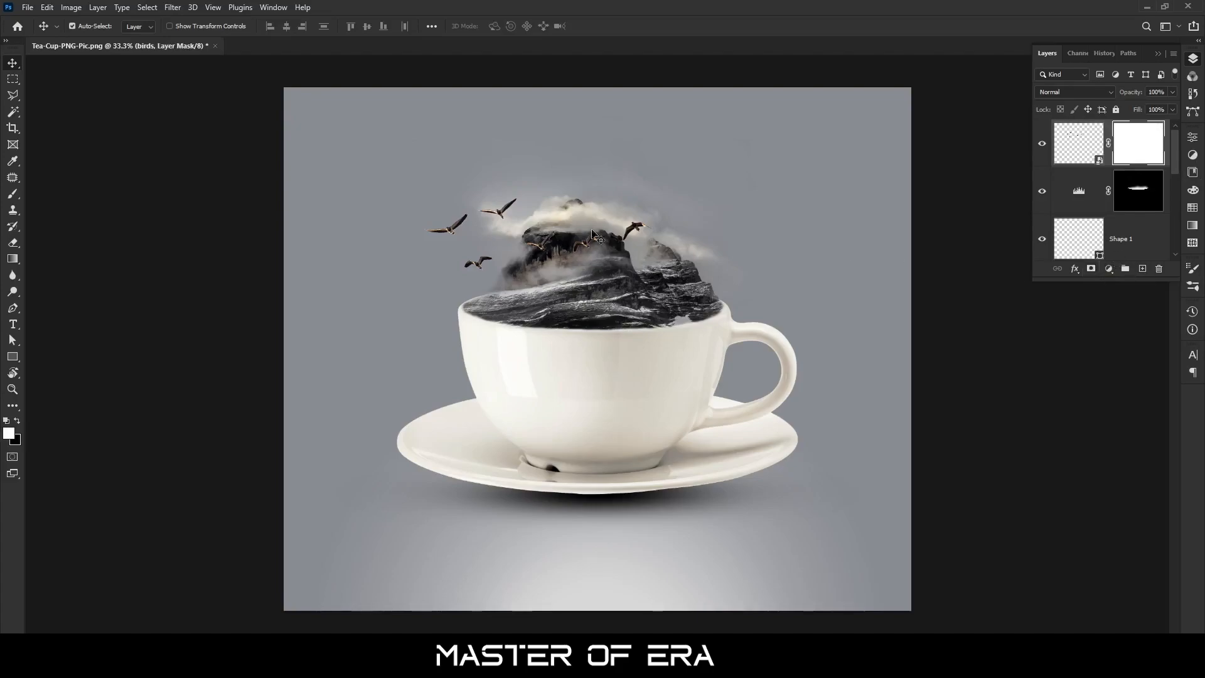
{"action": "key", "text": "b"}
{"action": "left_click_drag", "start_coordinate": [521, 225], "coordinate": [607, 224]}
{"action": "scroll", "coordinate": [603, 282], "scroll_direction": "up", "scroll_amount": 5}
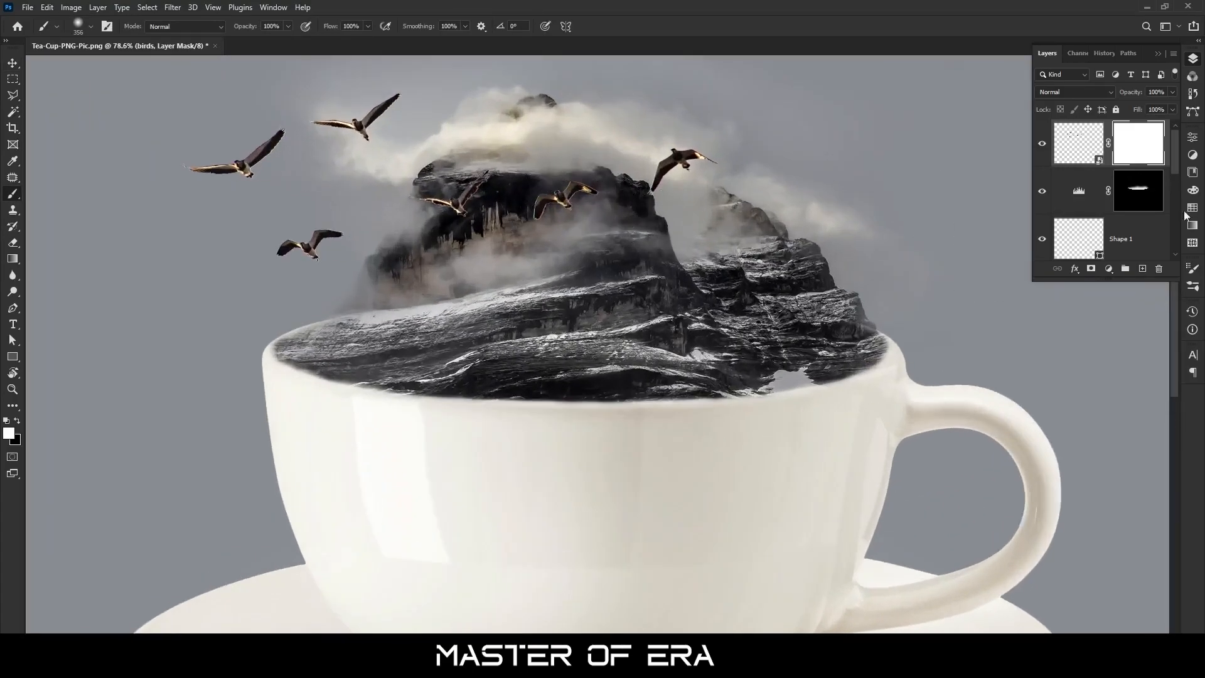
{"action": "key", "text": "x"}
{"action": "left_click", "coordinate": [582, 258]}
{"action": "left_click", "coordinate": [614, 105]}
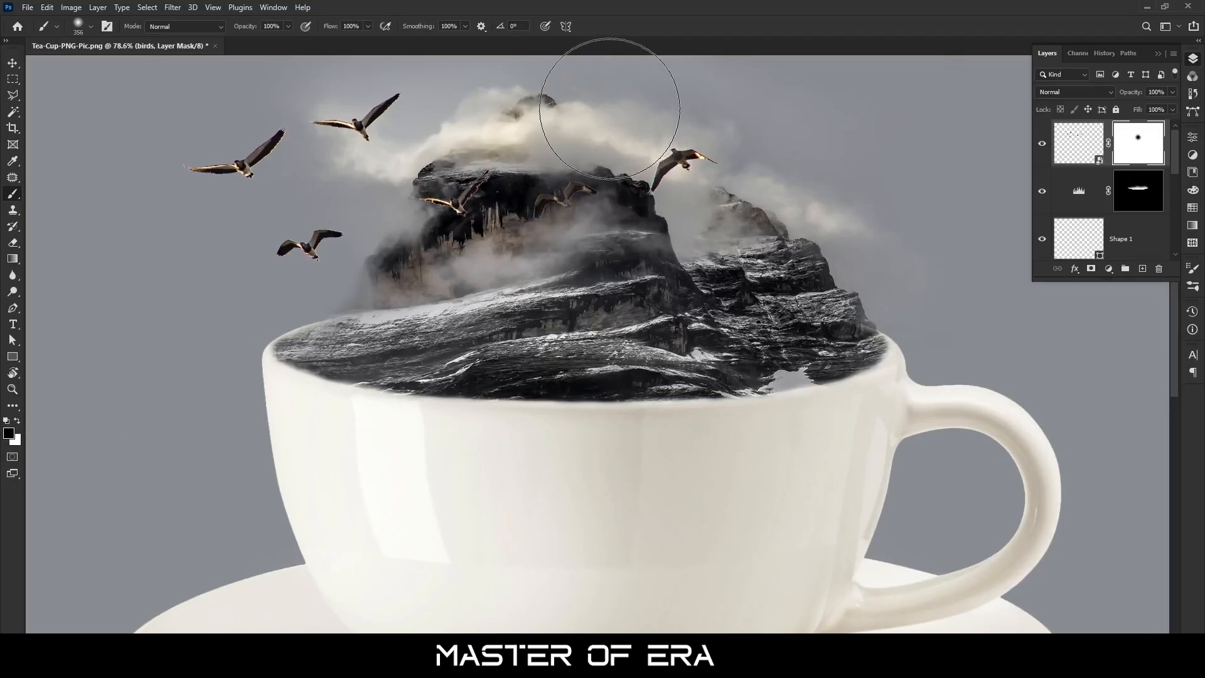
{"action": "left_click", "coordinate": [760, 122]}
{"action": "left_click", "coordinate": [695, 240]}
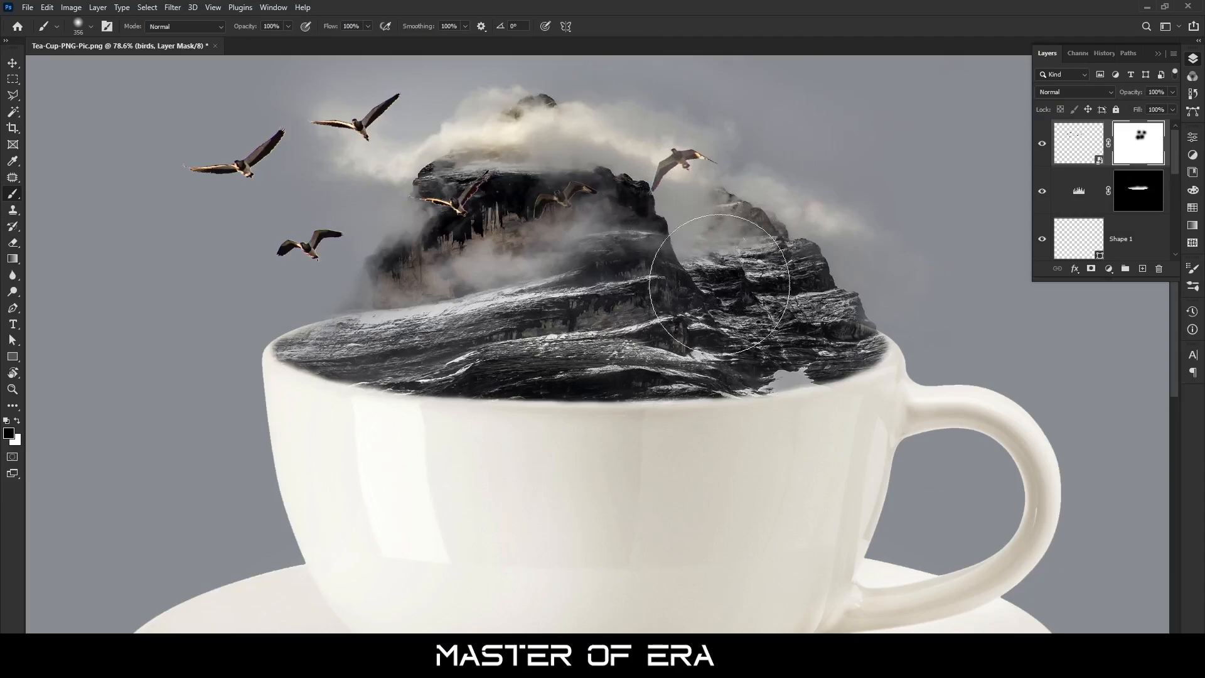
- Partly fade the remaining bird over the rock and the two outer birds away from the handle on the birds mask
{"action": "left_click", "coordinate": [463, 282]}
{"action": "left_click", "coordinate": [505, 126]}
{"action": "left_click", "coordinate": [313, 244]}
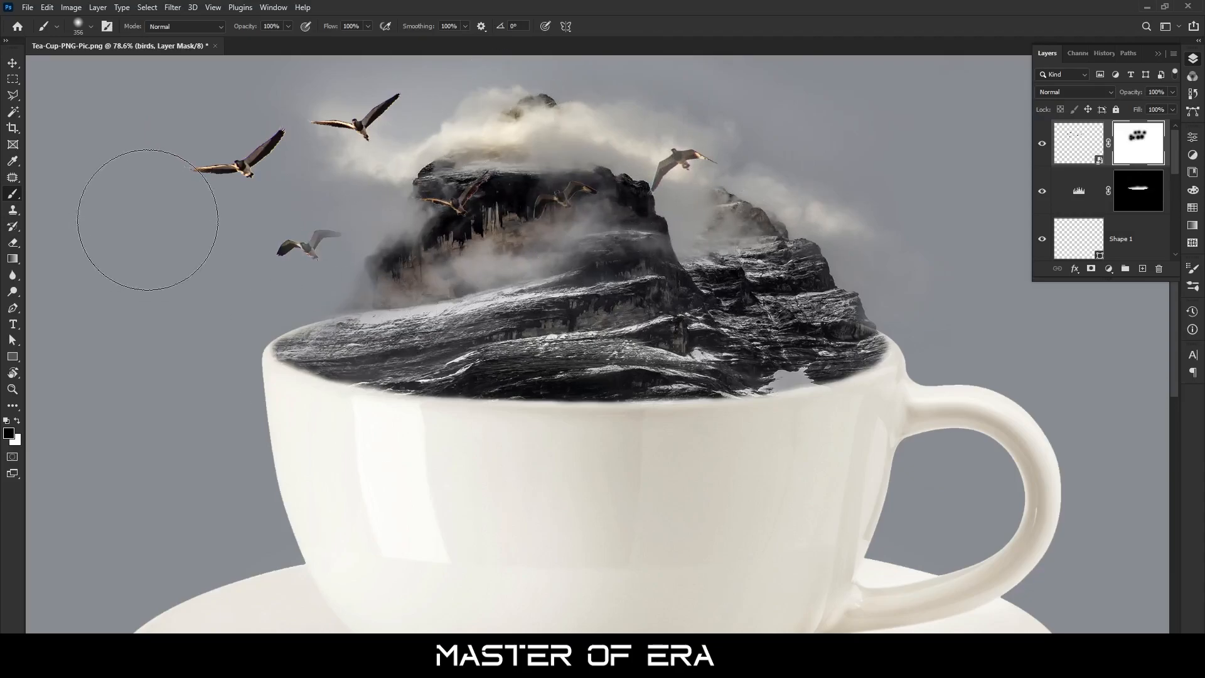
{"action": "left_click", "coordinate": [238, 153]}
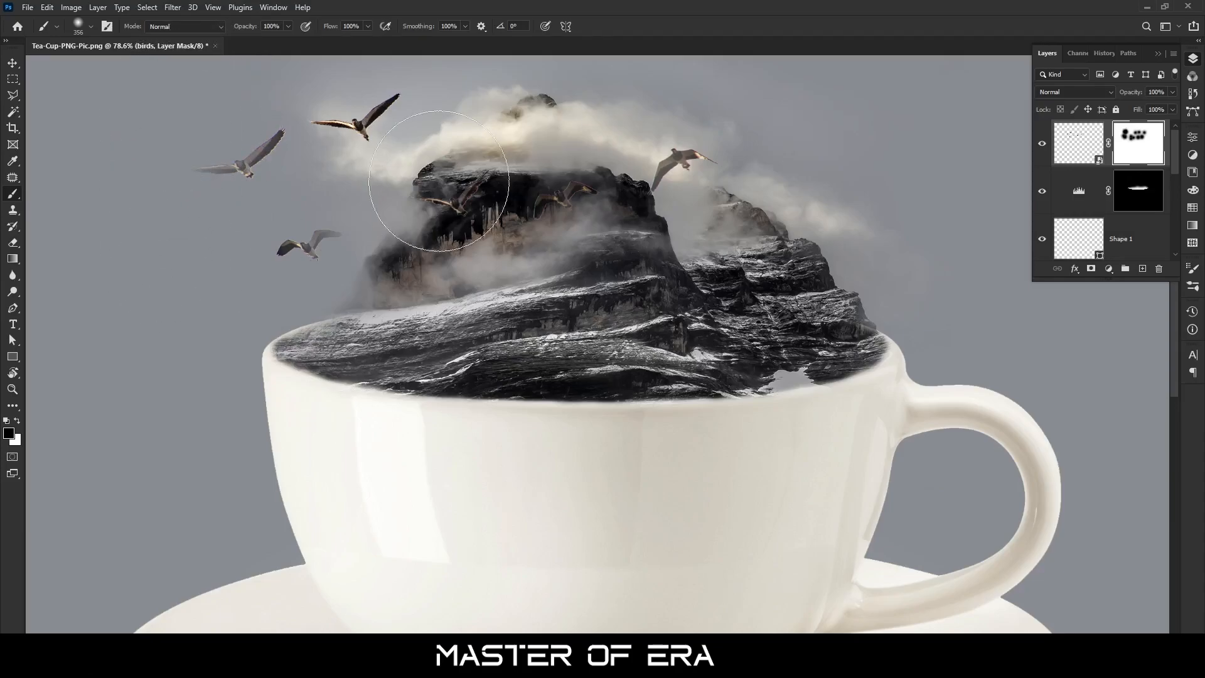
{"action": "scroll", "coordinate": [389, 122], "scroll_direction": "down", "scroll_amount": 5}
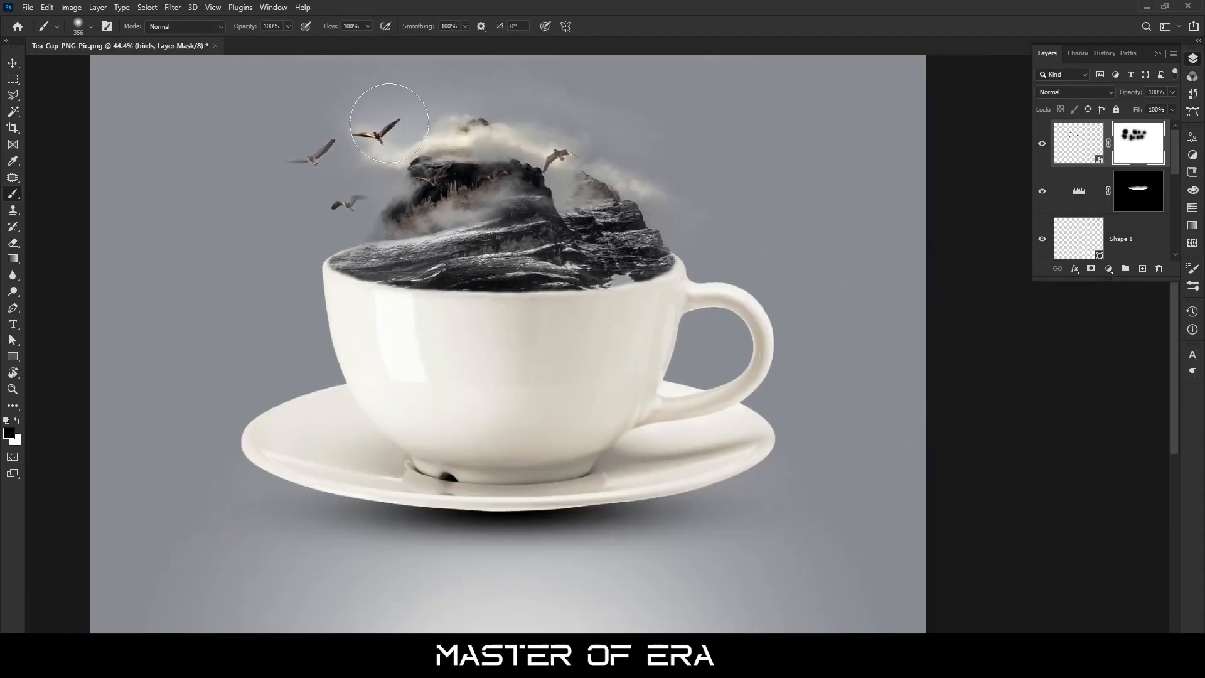
- Touch up the birds mask around the bird beside the clouds, and duplicate the birds layer
{"action": "left_click", "coordinate": [367, 122]}
{"action": "scroll", "coordinate": [591, 233], "scroll_direction": "down", "scroll_amount": 2}
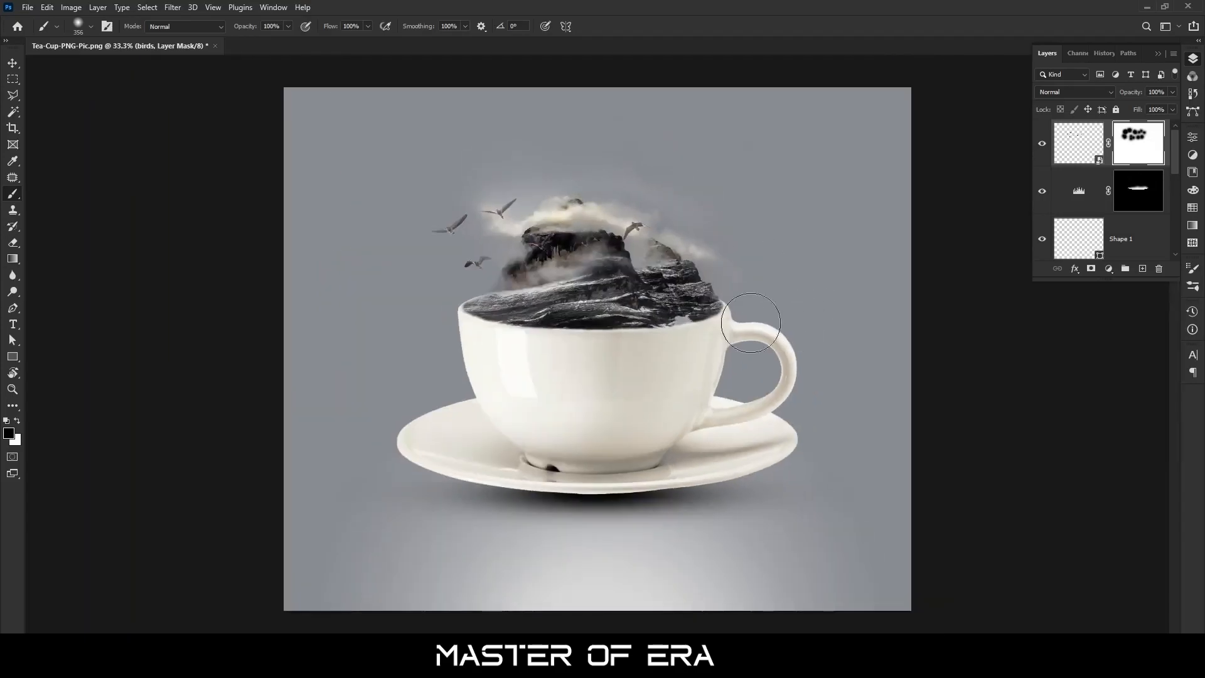
{"action": "key", "text": "v"}
{"action": "left_click", "coordinate": [599, 254]}
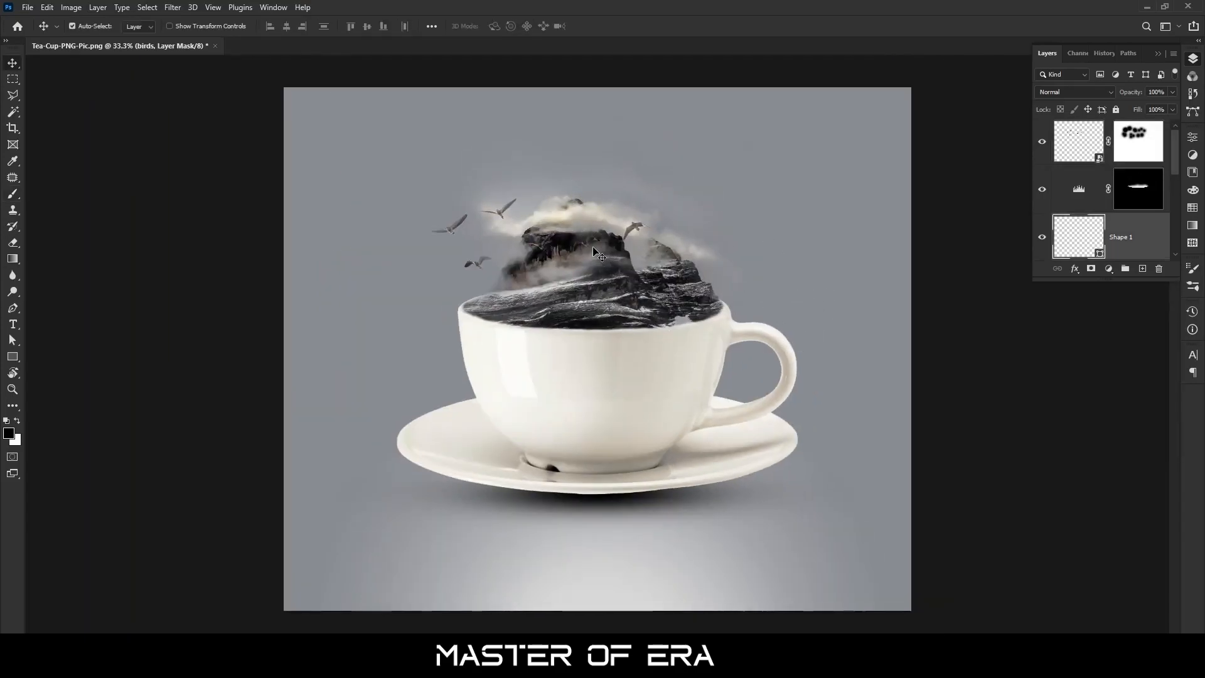
{"action": "left_click", "coordinate": [1098, 150]}
{"action": "key", "text": "ctrl"}
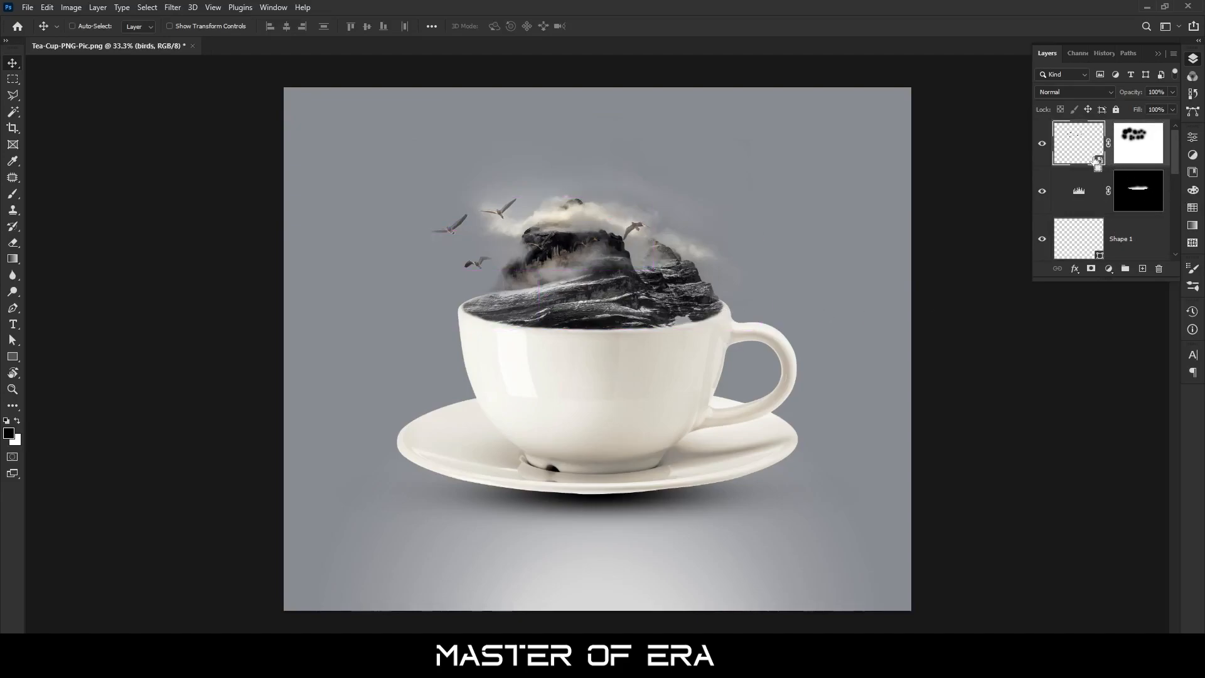
{"action": "left_click_drag", "start_coordinate": [1115, 182], "coordinate": [1115, 182]}
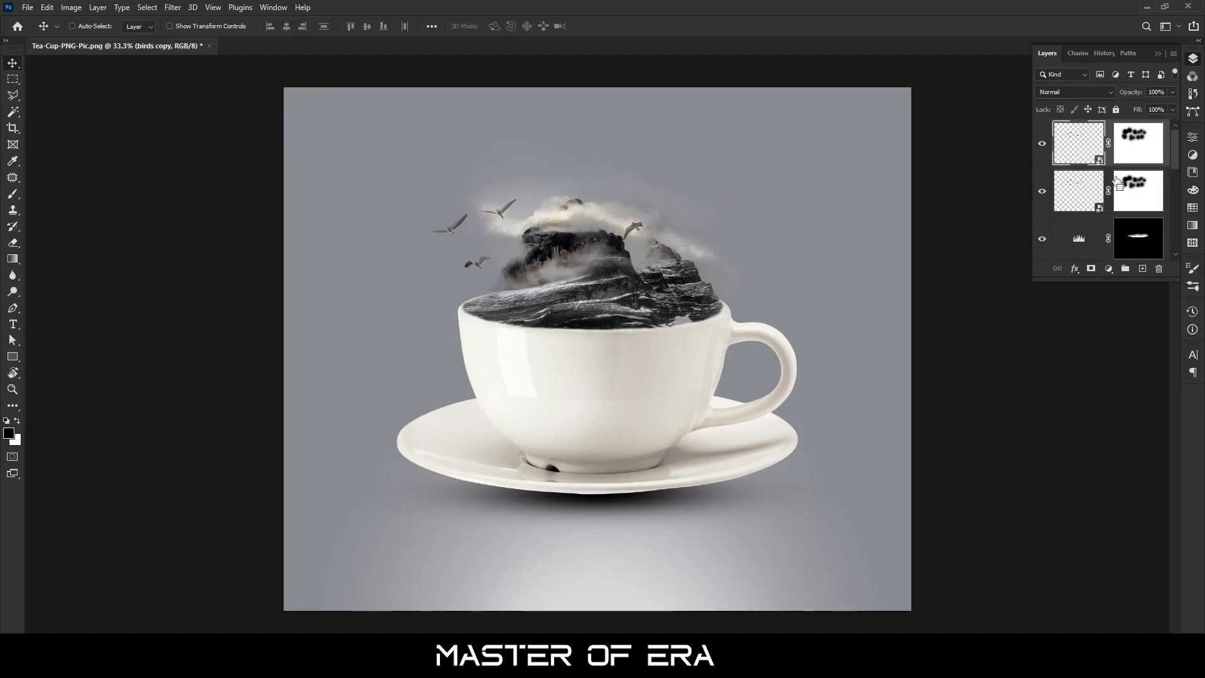
- Flip the duplicated birds horizontally and place them over the rocks and the rim on the handle side
{"action": "left_click_drag", "start_coordinate": [641, 232], "coordinate": [748, 189]}
{"action": "right_click", "coordinate": [748, 189]}
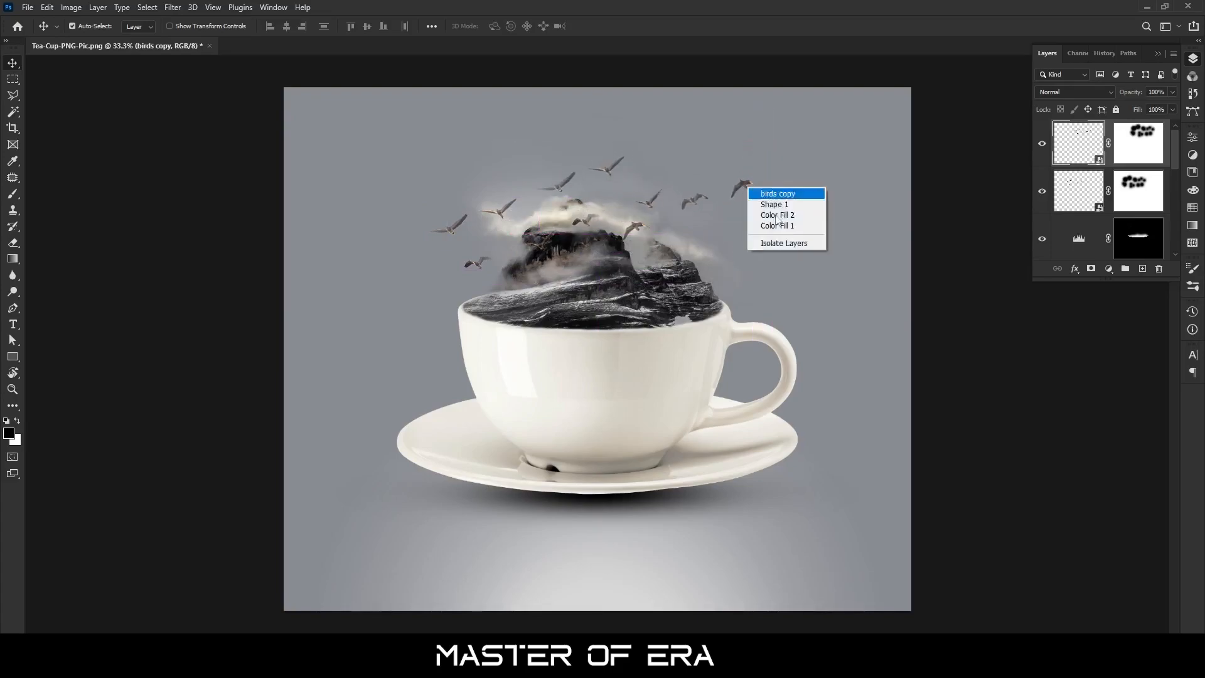
{"action": "left_click", "coordinate": [728, 194]}
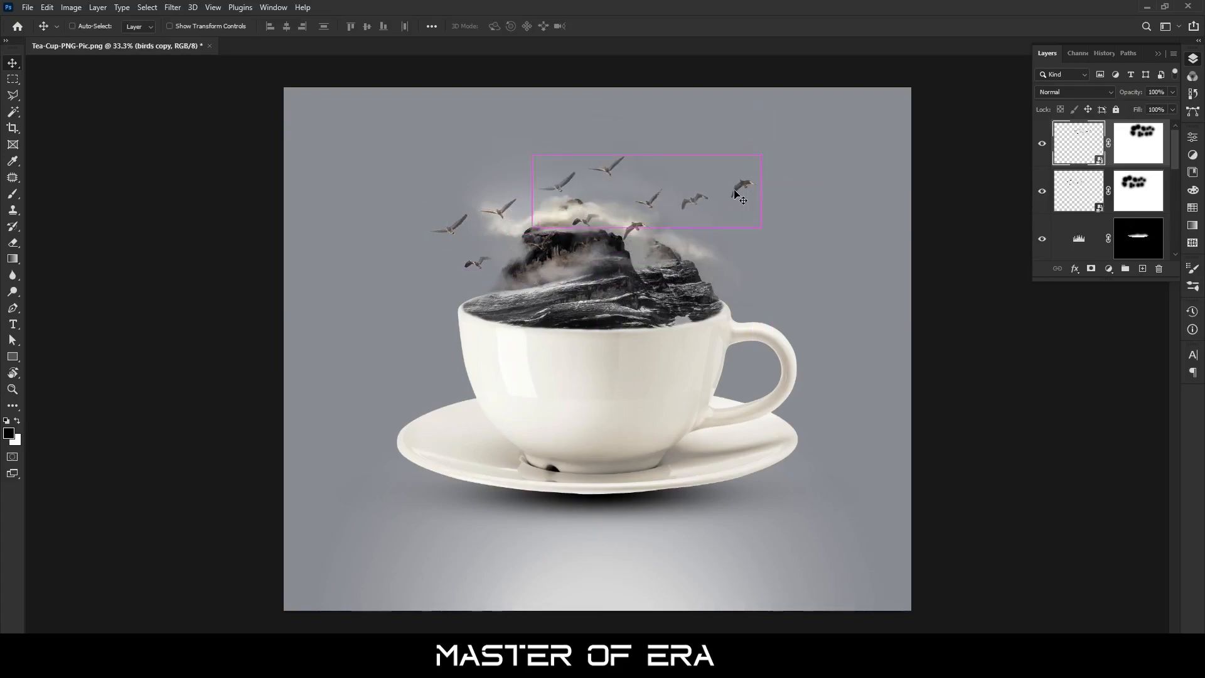
{"action": "key", "text": "ctrl+t"}
{"action": "right_click", "coordinate": [735, 193]}
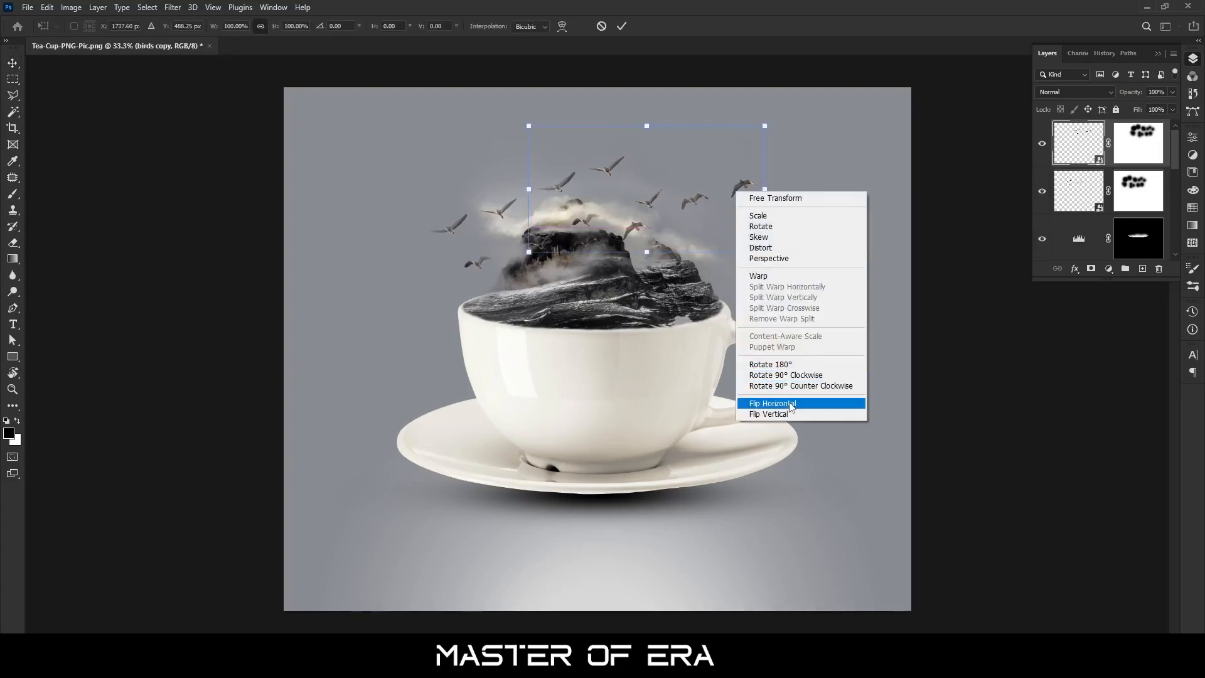
{"action": "left_click", "coordinate": [773, 402]}
{"action": "left_click_drag", "start_coordinate": [632, 186], "coordinate": [666, 279]}
{"action": "left_click_drag", "start_coordinate": [744, 306], "coordinate": [743, 302]}
{"action": "key", "text": "alt+space"}
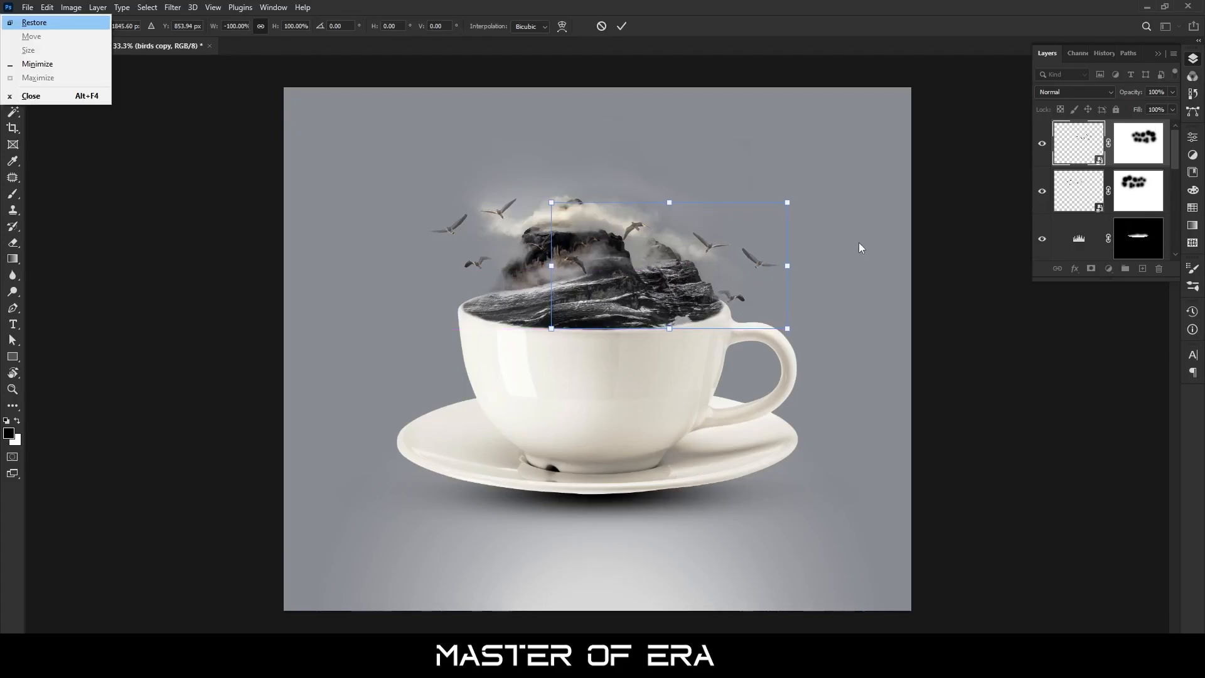
{"action": "key", "text": "Escape"}
{"action": "key", "text": "Return"}
- Paint black on the birds copy mask to fade the birds over the rocks and the one beside the rim above the handle
{"action": "scroll", "coordinate": [608, 277], "scroll_direction": "up", "scroll_amount": 3}
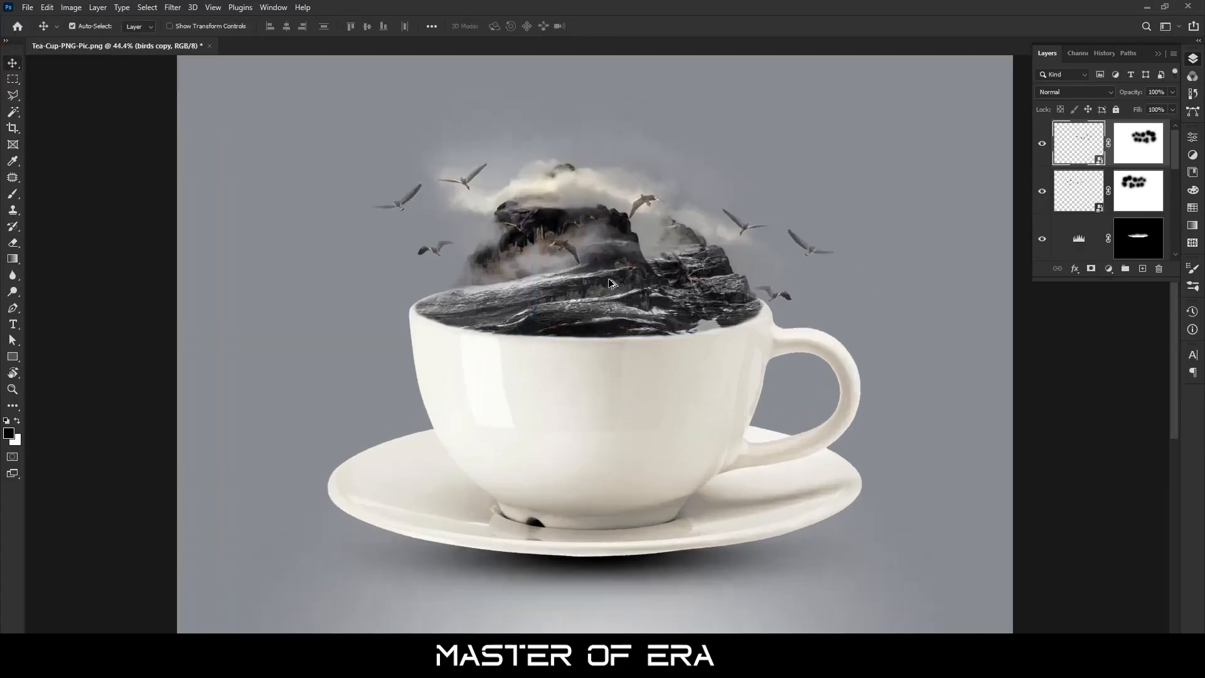
{"action": "scroll", "coordinate": [594, 270], "scroll_direction": "up", "scroll_amount": 3}
{"action": "left_click", "coordinate": [1124, 140]}
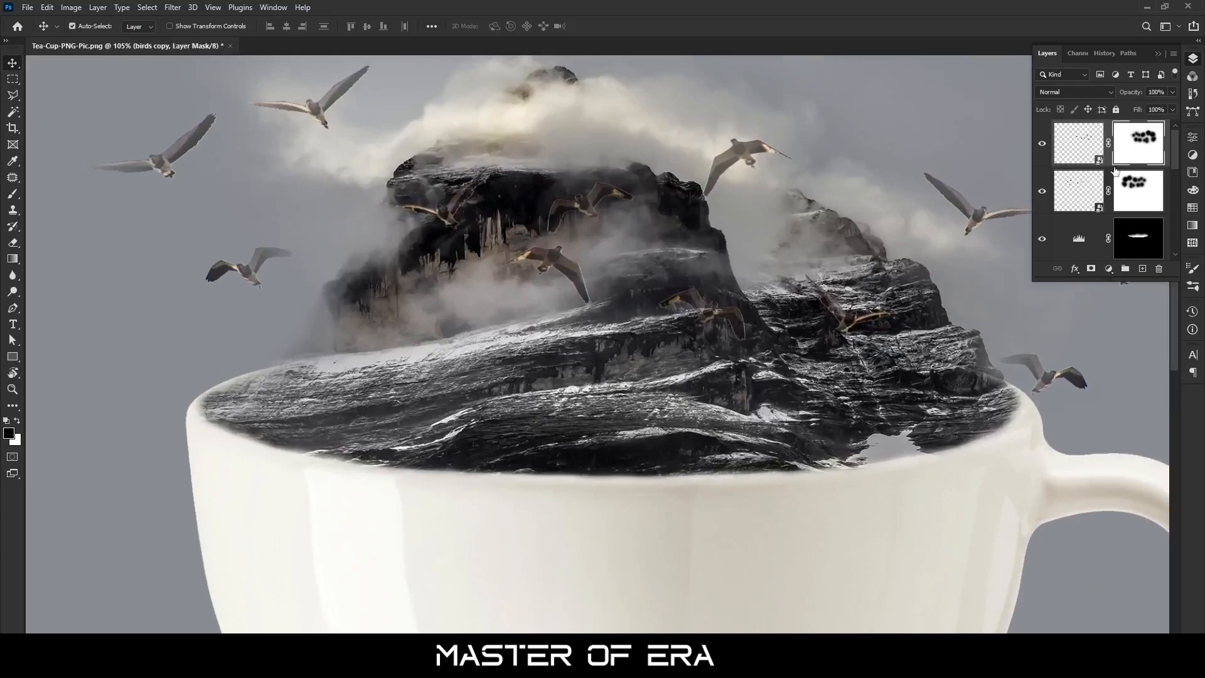
{"action": "scroll", "coordinate": [599, 287], "scroll_direction": "up", "scroll_amount": 2}
{"action": "key", "text": "b"}
{"action": "left_click_drag", "start_coordinate": [552, 301], "coordinate": [495, 347]}
{"action": "mouse_move", "coordinate": [661, 408]}
{"action": "left_mouse_down"}
{"action": "mouse_move", "coordinate": [734, 379]}
{"action": "mouse_move", "coordinate": [438, 377]}
{"action": "left_mouse_up"}
{"action": "scroll", "coordinate": [618, 349], "scroll_direction": "down", "scroll_amount": 5}
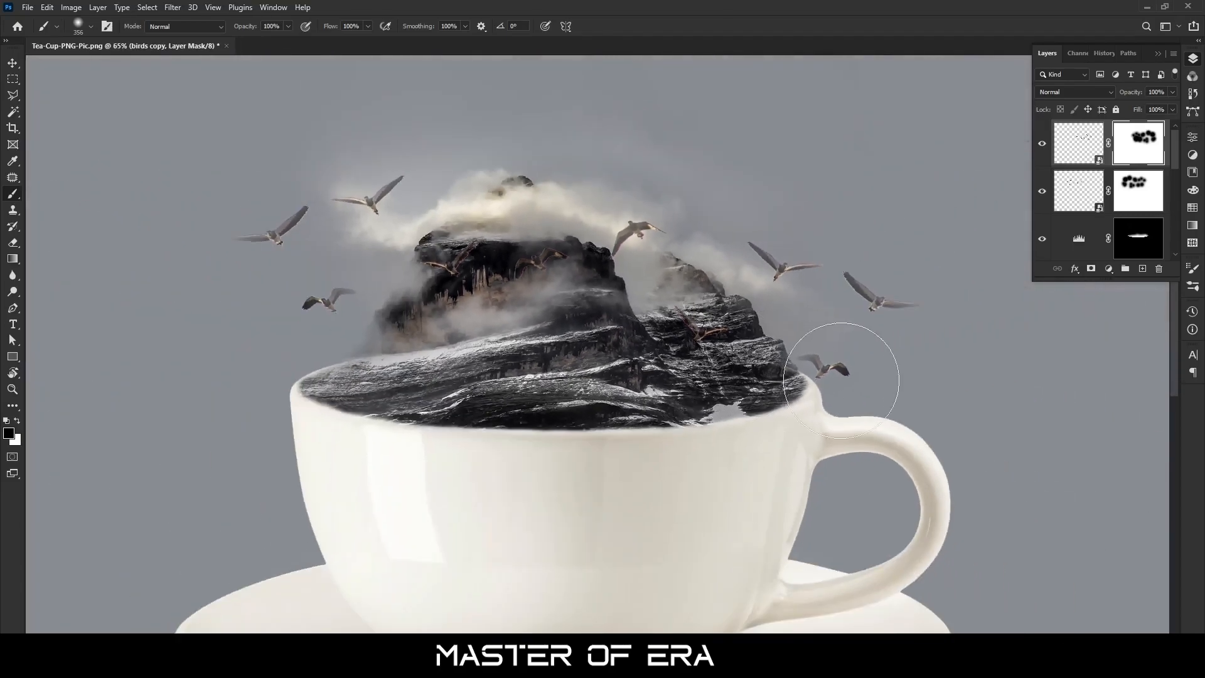
{"action": "key", "text": "v"}
{"action": "key", "text": "b"}
{"action": "left_click_drag", "start_coordinate": [822, 384], "coordinate": [844, 366]}
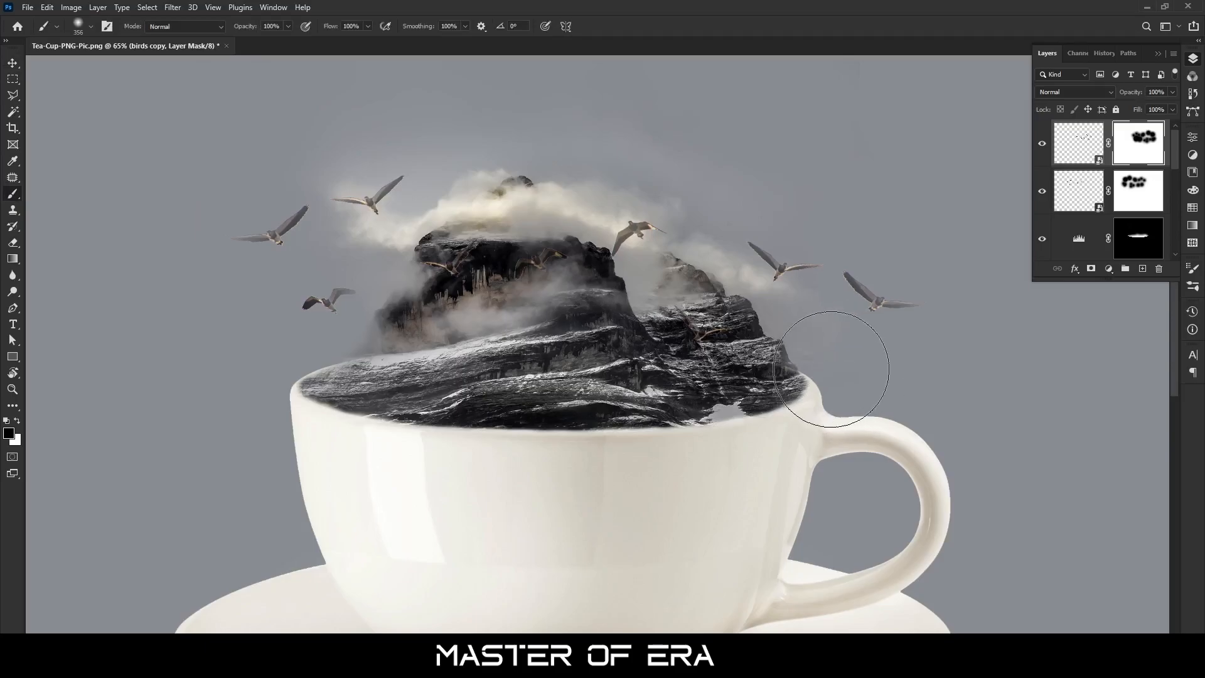
- Move the copied birds inward onto the rocks and paint white on their mask to reveal them, finishing with a 150 px brush
{"action": "key", "text": "v"}
{"action": "mouse_move", "coordinate": [784, 269]}
{"action": "left_mouse_down"}
{"action": "mouse_move", "coordinate": [713, 266]}
{"action": "mouse_move", "coordinate": [711, 242]}
{"action": "mouse_move", "coordinate": [712, 278]}
{"action": "mouse_move", "coordinate": [671, 205]}
{"action": "mouse_move", "coordinate": [687, 320]}
{"action": "mouse_move", "coordinate": [676, 314]}
{"action": "left_mouse_up"}
{"action": "key", "text": "b"}
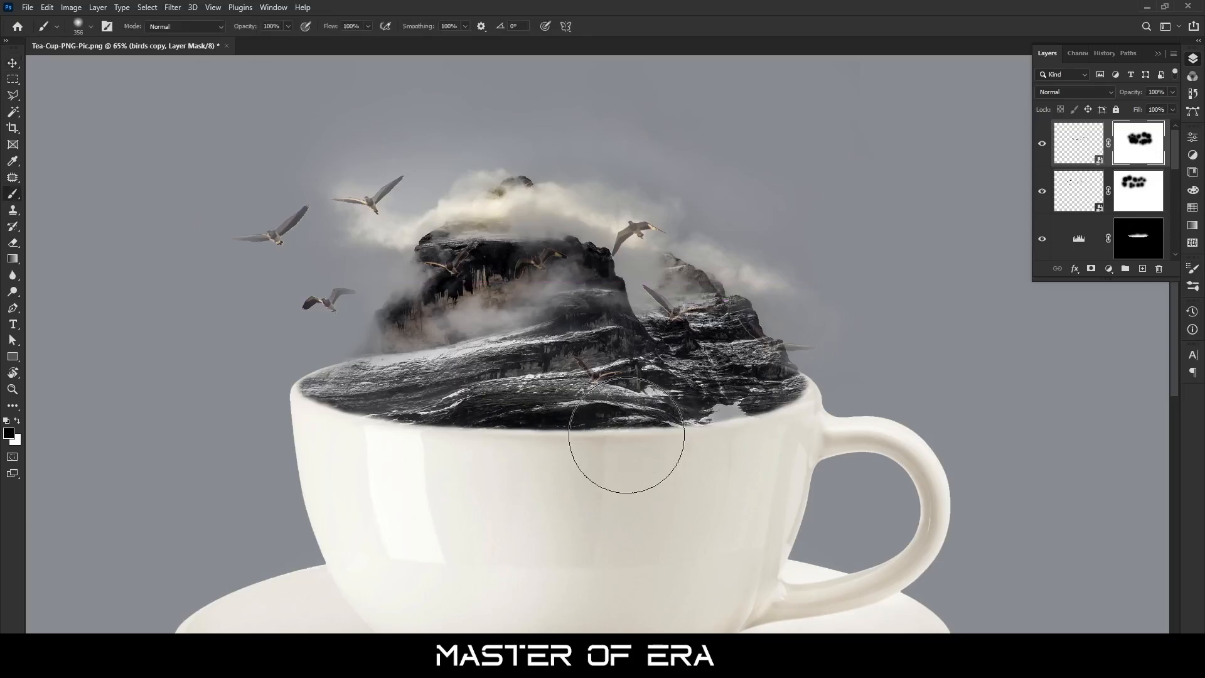
{"action": "key", "text": "x"}
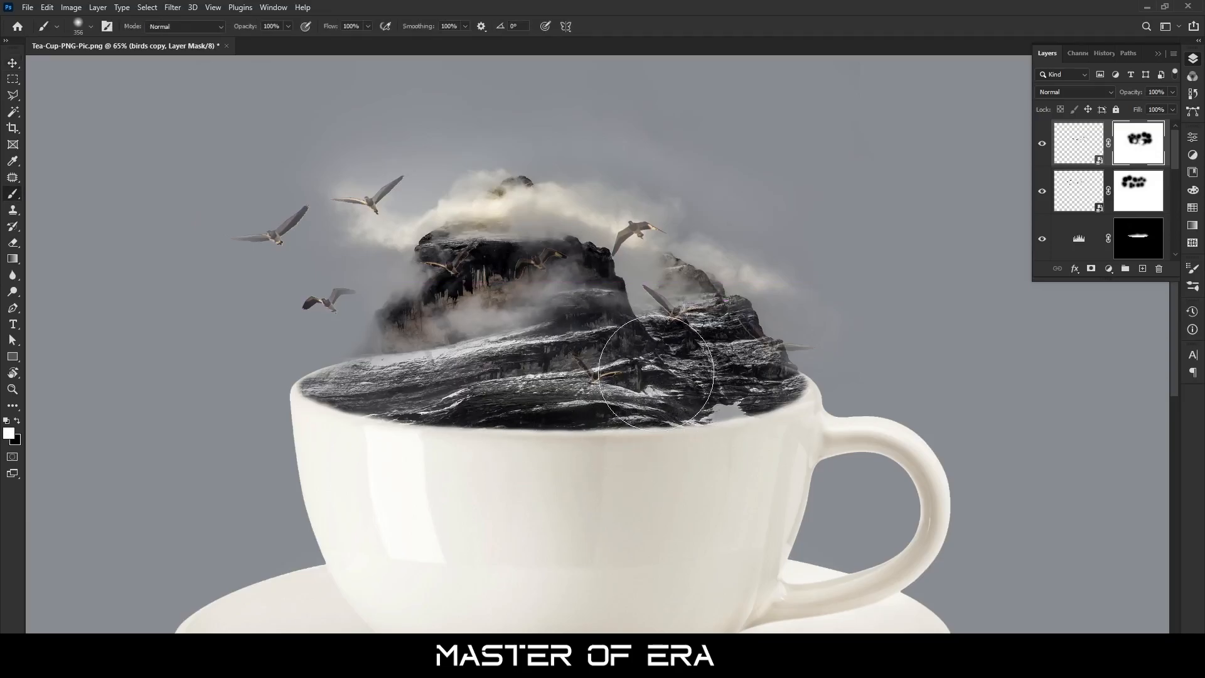
{"action": "left_click", "coordinate": [669, 315]}
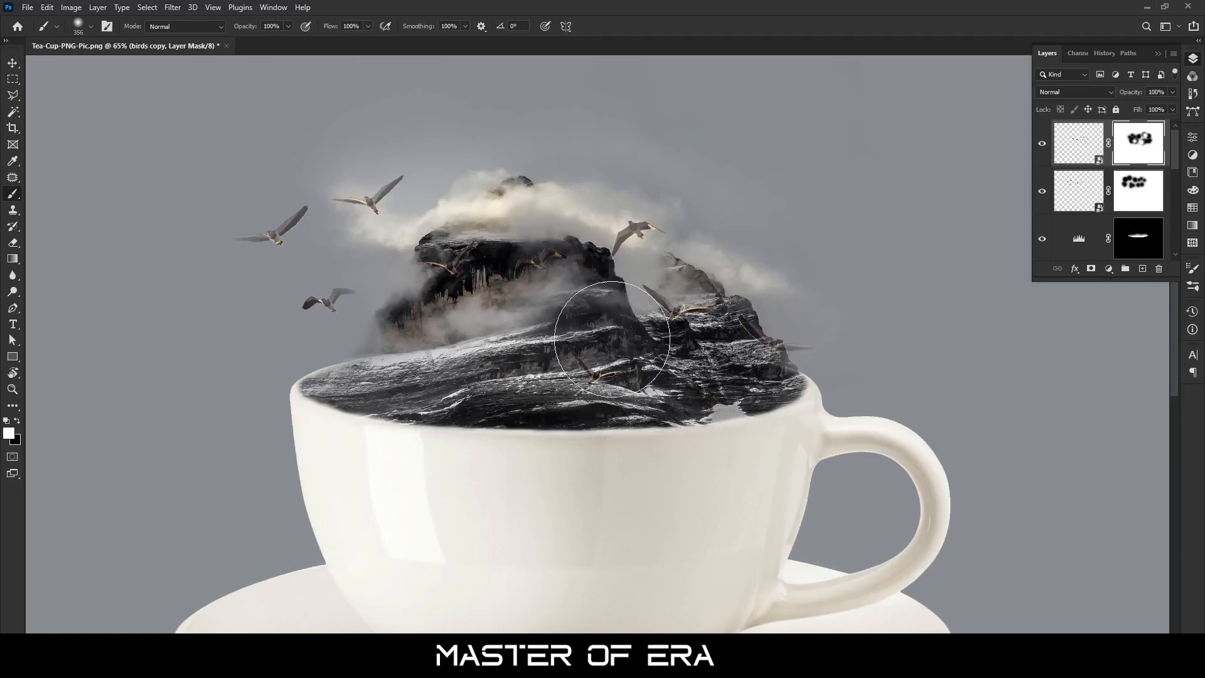
{"action": "left_click_drag", "start_coordinate": [632, 336], "coordinate": [592, 318]}
{"action": "left_click", "coordinate": [798, 338]}
{"action": "left_click", "coordinate": [827, 348]}
{"action": "left_click", "coordinate": [769, 320]}
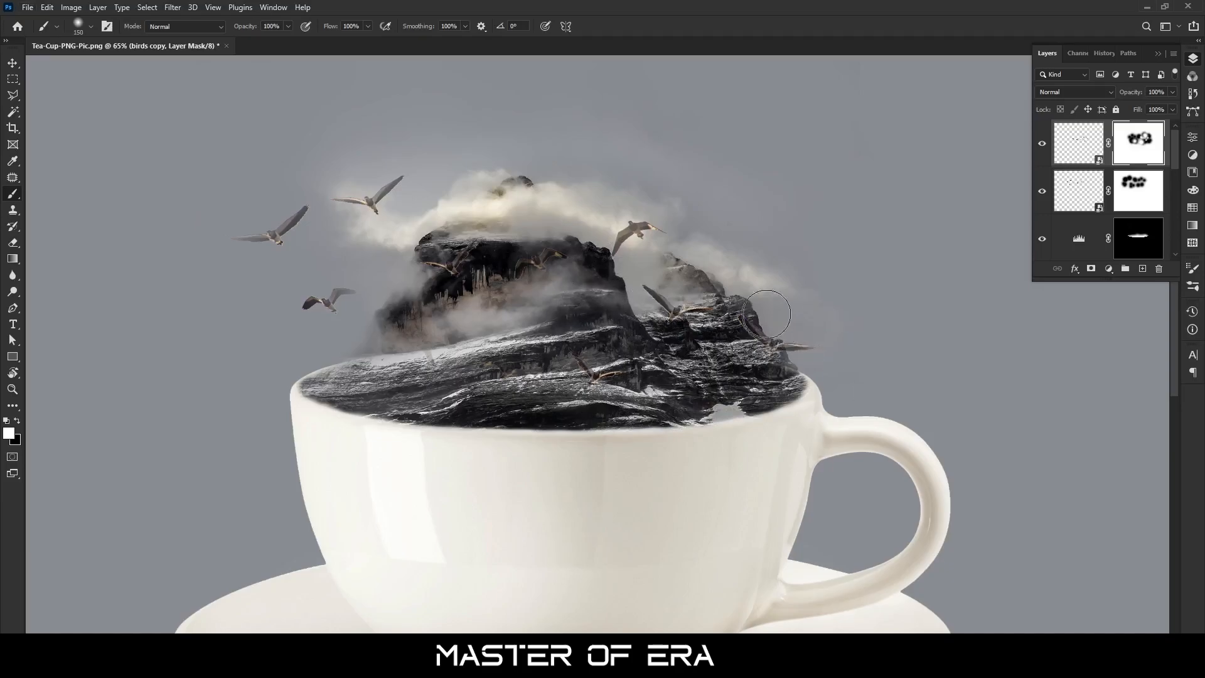
{"action": "key", "text": "ctrl+minus"}
{"action": "key", "text": "ctrl+minus"}
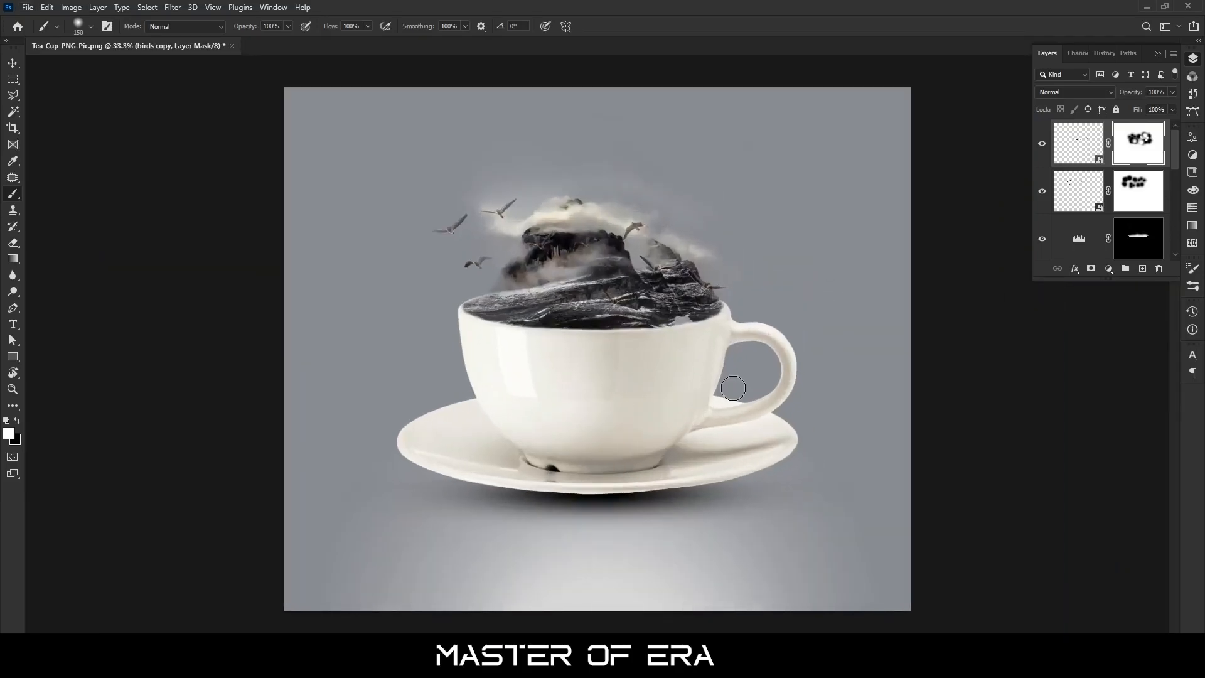
- Add a Levels adjustment layer above the birds copy and set the RGB midtones to 0.80
{"action": "key", "text": "v"}
{"action": "left_click", "coordinate": [1108, 268]}
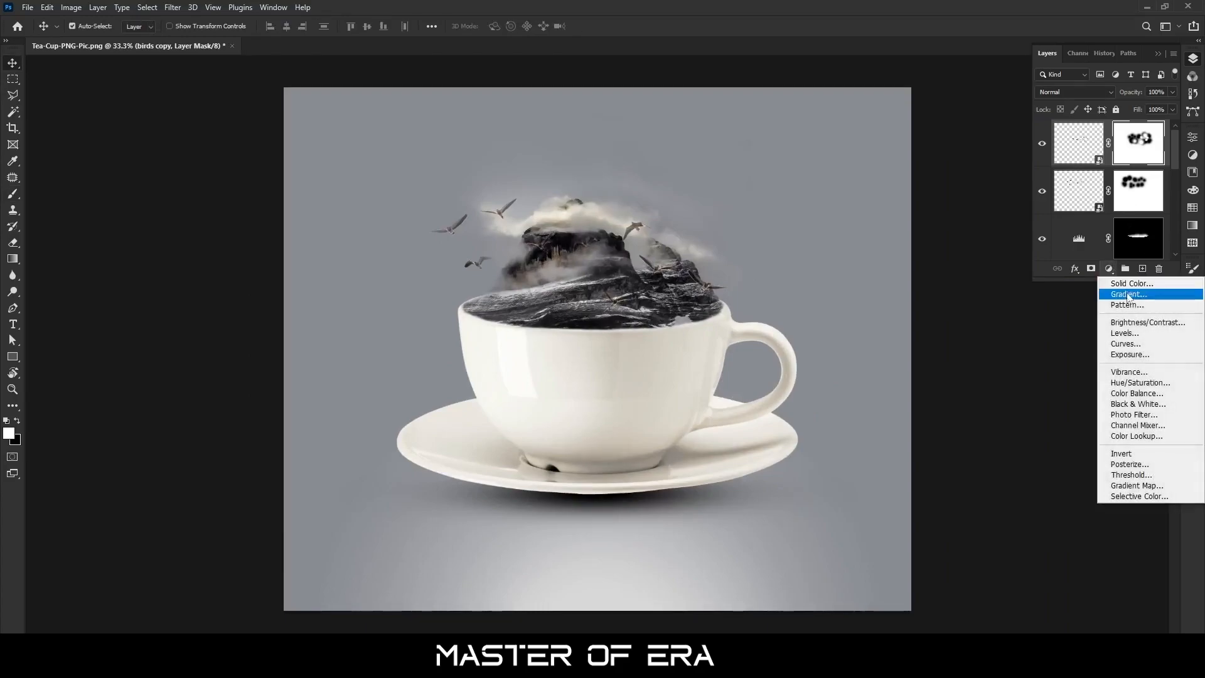
{"action": "left_click", "coordinate": [1134, 334]}
{"action": "left_click_drag", "start_coordinate": [1114, 265], "coordinate": [1118, 263]}
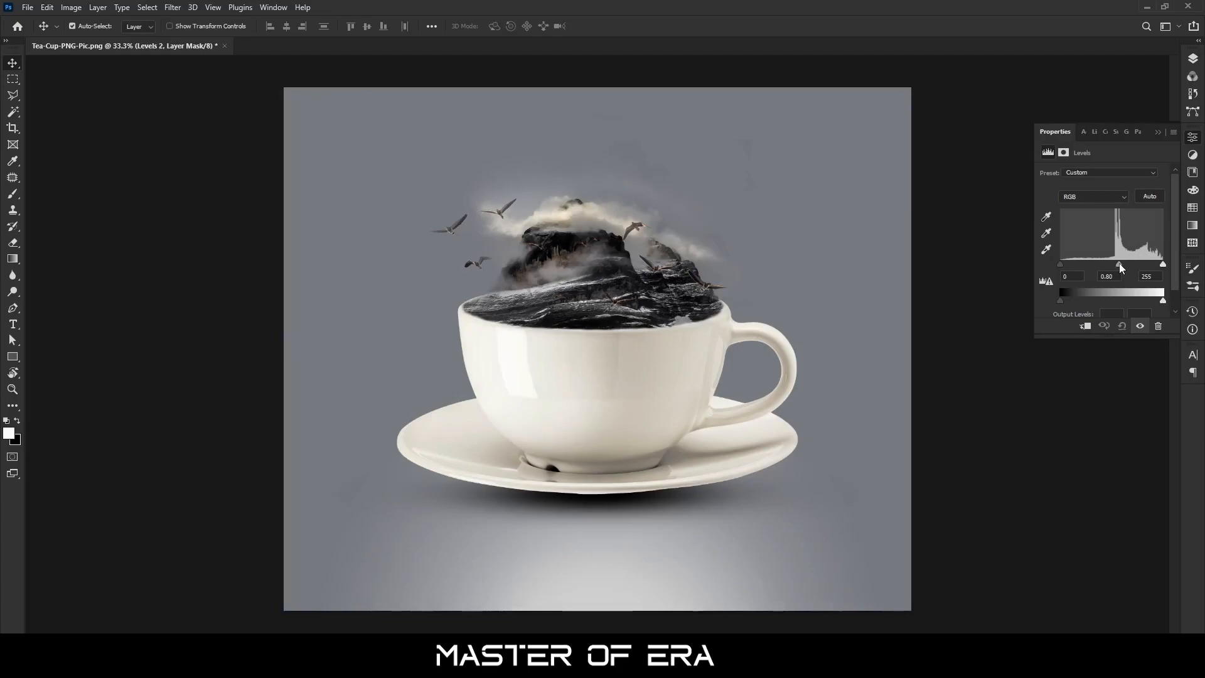
- Slightly raise the black output level of the Levels Red and Blue channels, and slightly lower the Blue white output level
{"action": "left_click", "coordinate": [1095, 197]}
{"action": "left_click", "coordinate": [1095, 216]}
{"action": "left_click", "coordinate": [1107, 197]}
{"action": "left_click", "coordinate": [1127, 237]}
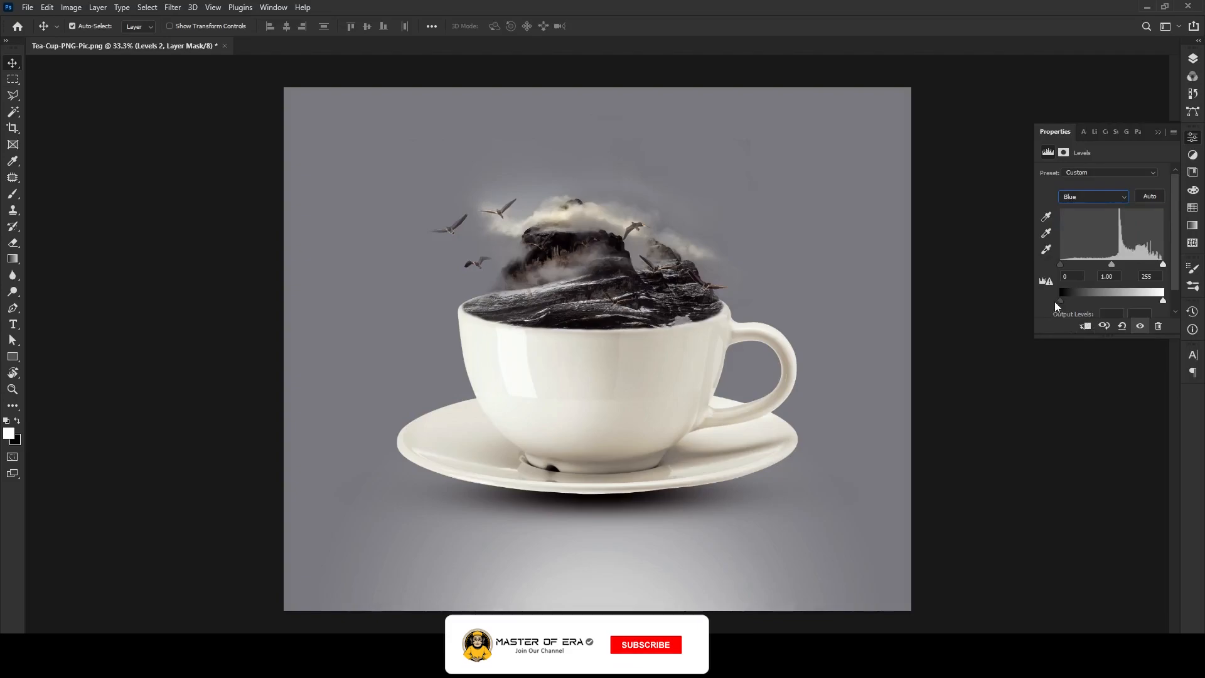
{"action": "left_click_drag", "start_coordinate": [1061, 301], "coordinate": [1064, 301]}
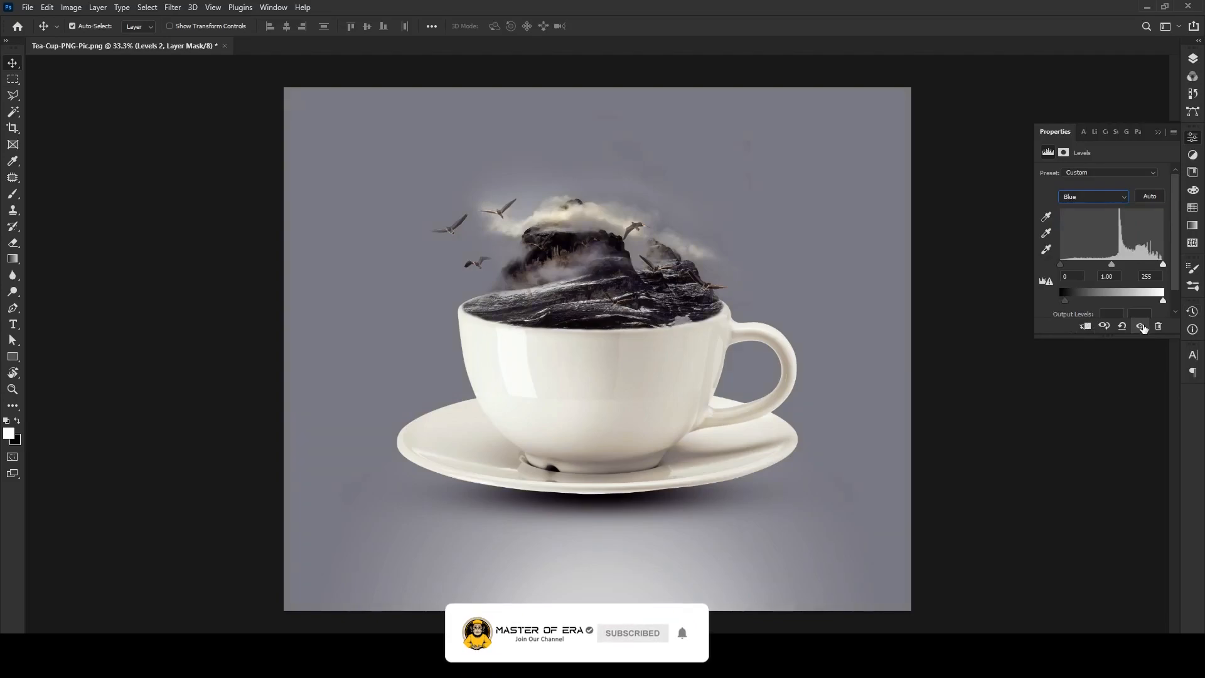
{"action": "left_click_drag", "start_coordinate": [1163, 301], "coordinate": [1160, 302]}
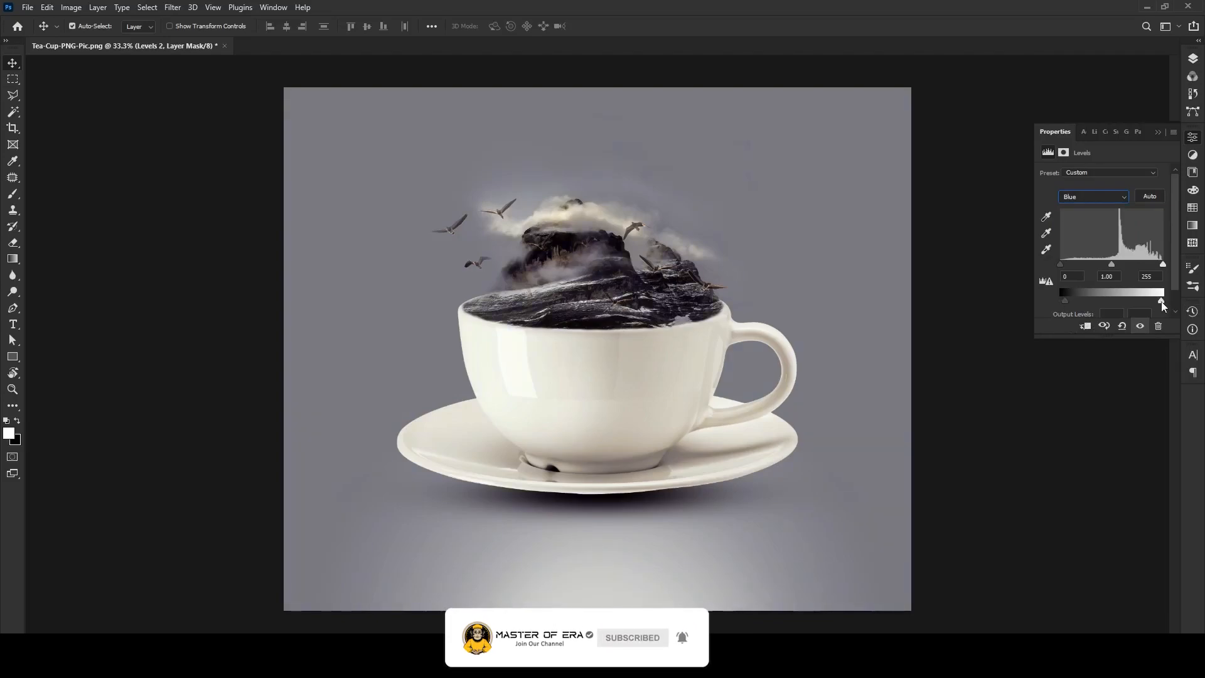
- Slightly raise the black output level and lower the white output level of the Levels Green channel
{"action": "left_click", "coordinate": [1104, 196]}
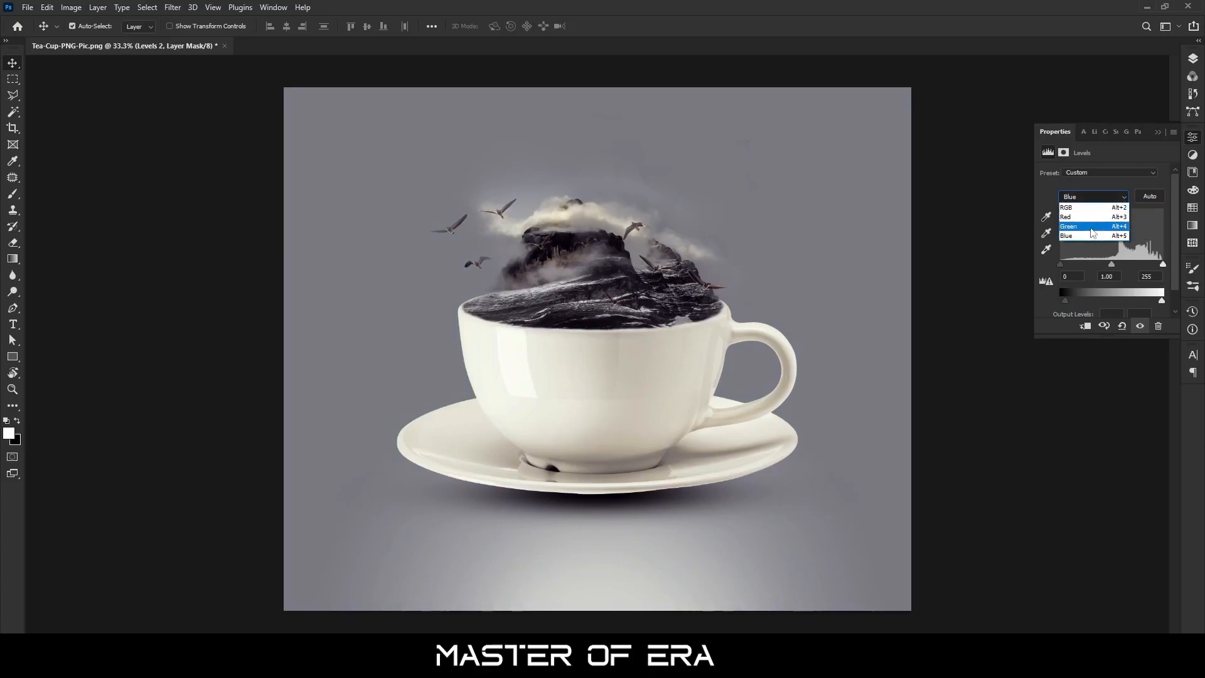
{"action": "left_click", "coordinate": [1092, 227]}
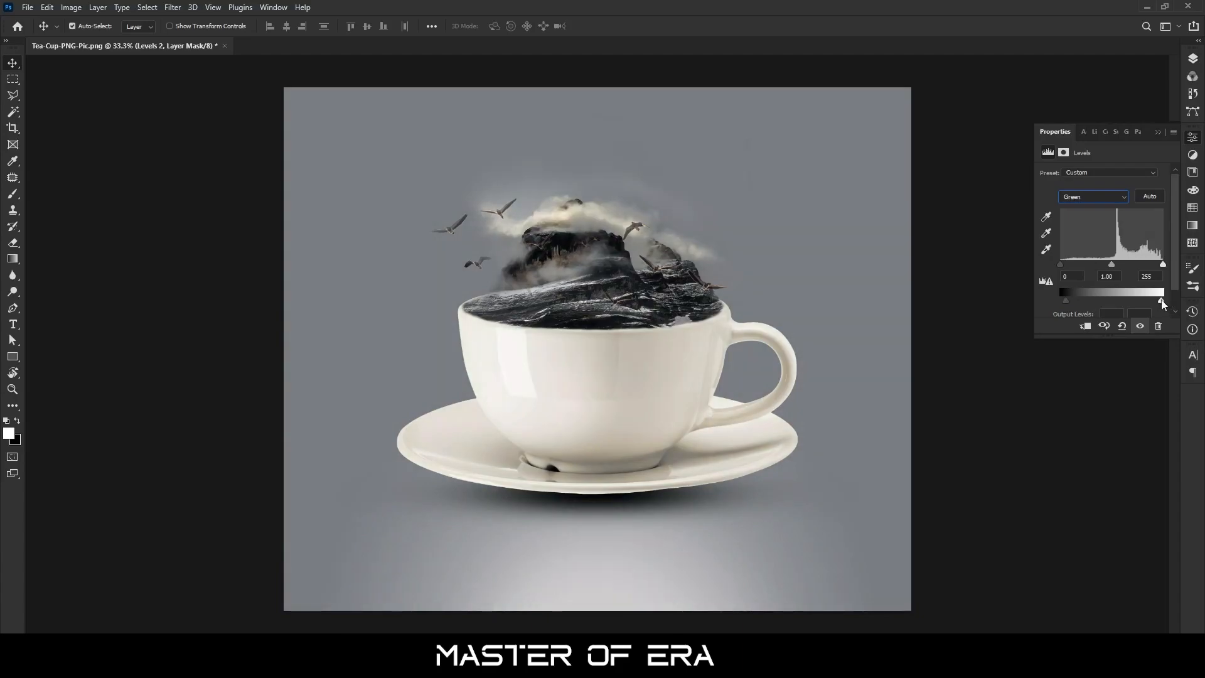
{"action": "left_click", "coordinate": [1090, 197]}
{"action": "left_click", "coordinate": [1089, 197]}
{"action": "left_click", "coordinate": [1158, 132]}
{"action": "left_click", "coordinate": [1192, 59]}
- Add an Exposure adjustment layer with an offset of -0.0053 and a gamma correction of 0.90
{"action": "left_click", "coordinate": [1109, 269]}
{"action": "left_click", "coordinate": [1126, 359]}
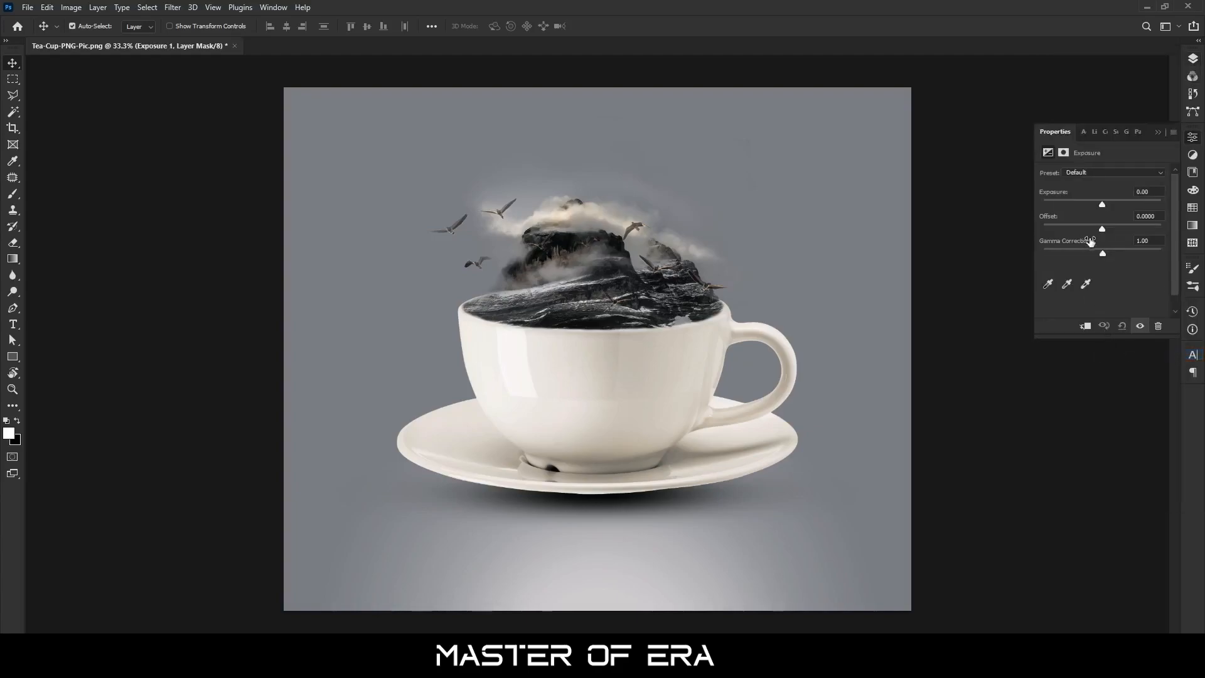
{"action": "left_click_drag", "start_coordinate": [1101, 229], "coordinate": [1103, 233]}
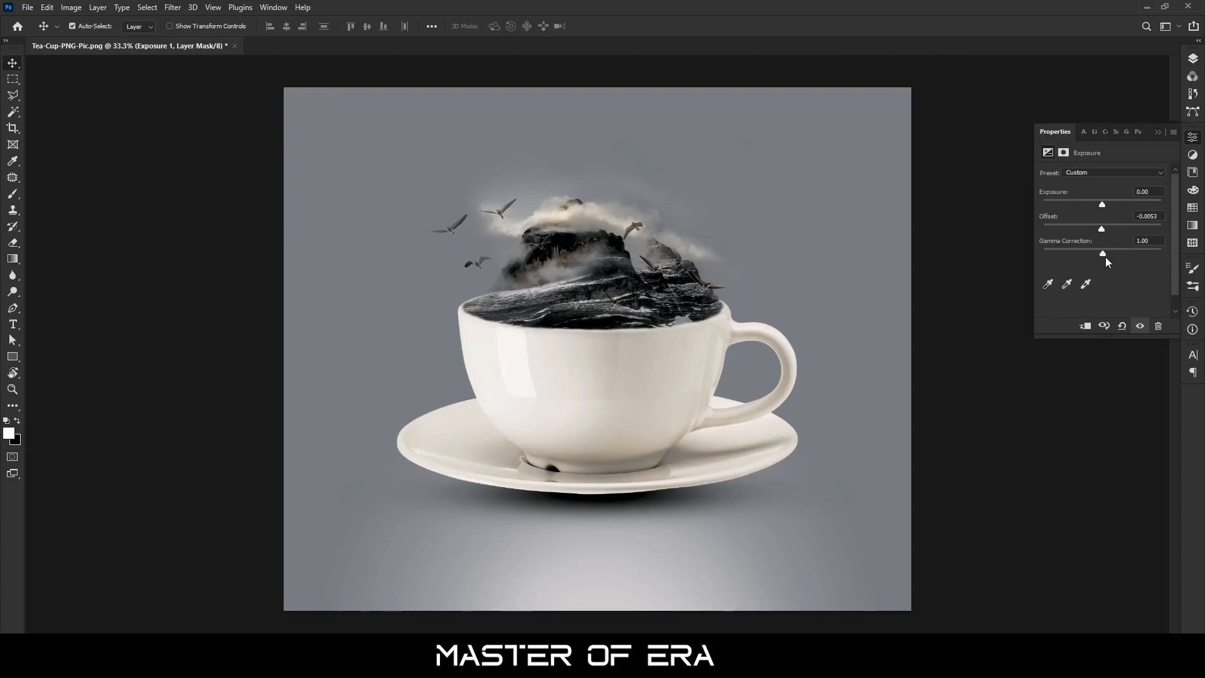
{"action": "left_click_drag", "start_coordinate": [1103, 254], "coordinate": [1108, 257]}
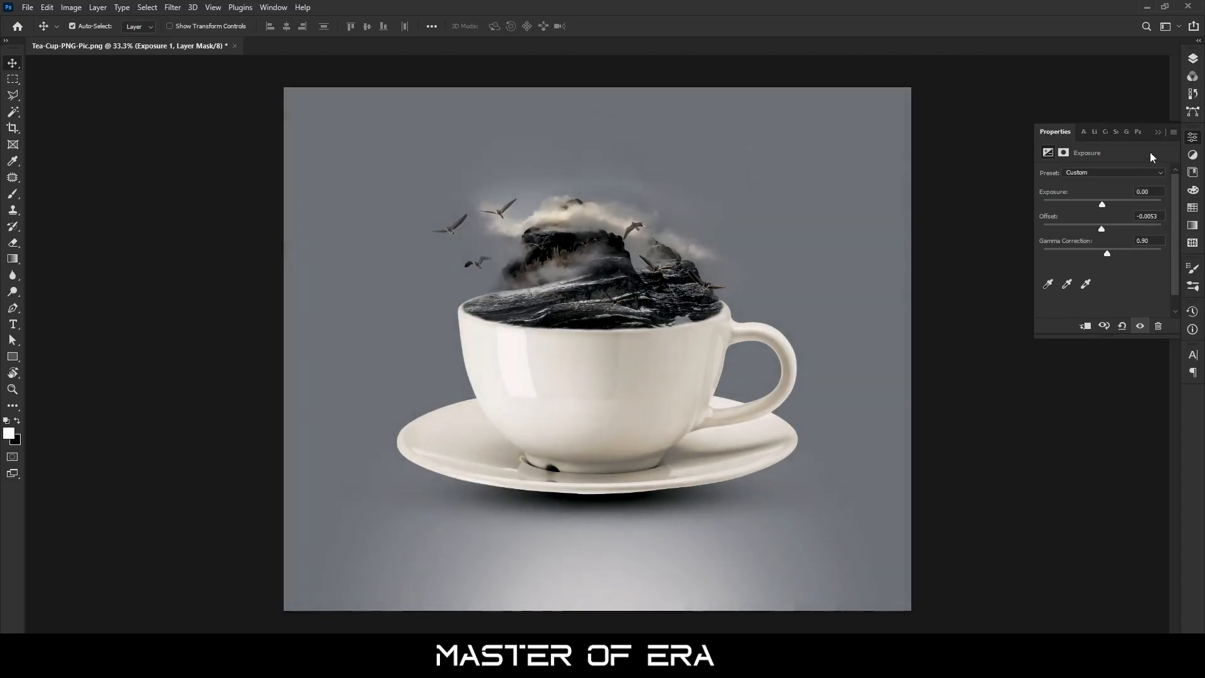
{"action": "left_click", "coordinate": [1158, 133]}
{"action": "left_click", "coordinate": [1192, 59]}
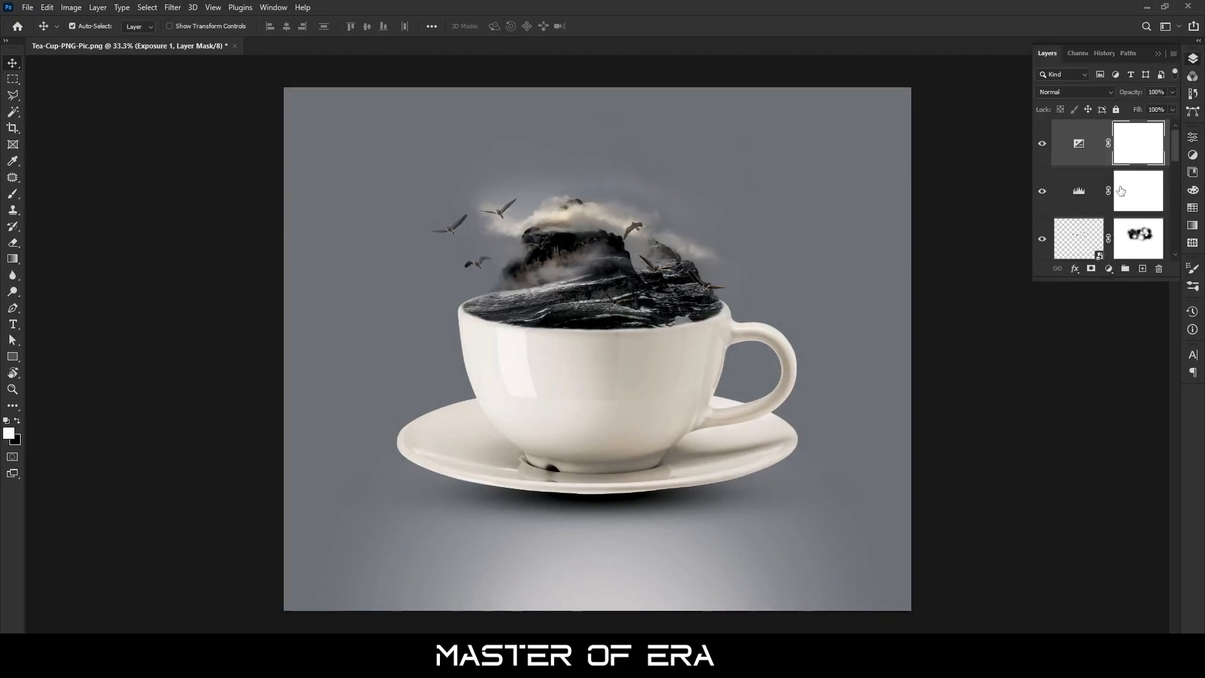
- Add a Gradient Fill layer with a black-to-transparent gradient, Radial style and a 150° angle
{"action": "left_click", "coordinate": [1108, 268]}
{"action": "left_click", "coordinate": [1128, 293]}
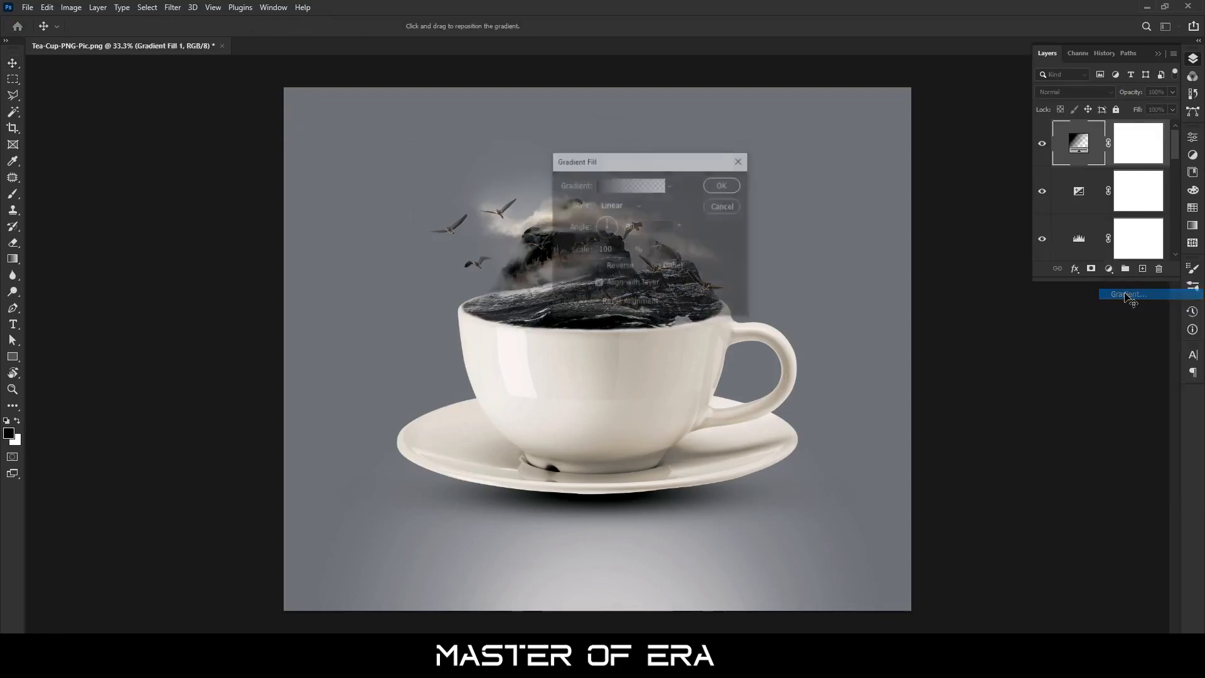
{"action": "left_click", "coordinate": [662, 187]}
{"action": "left_click", "coordinate": [522, 296]}
{"action": "left_click", "coordinate": [722, 269]}
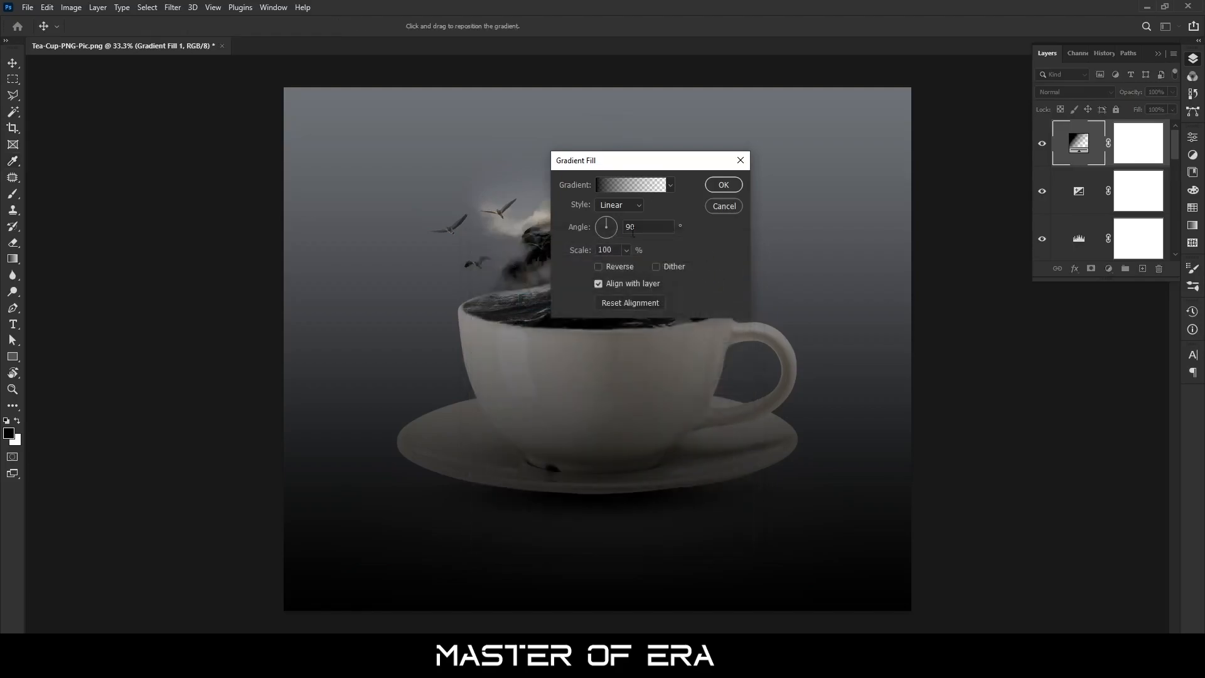
{"action": "left_click", "coordinate": [627, 207]}
{"action": "left_click", "coordinate": [621, 226]}
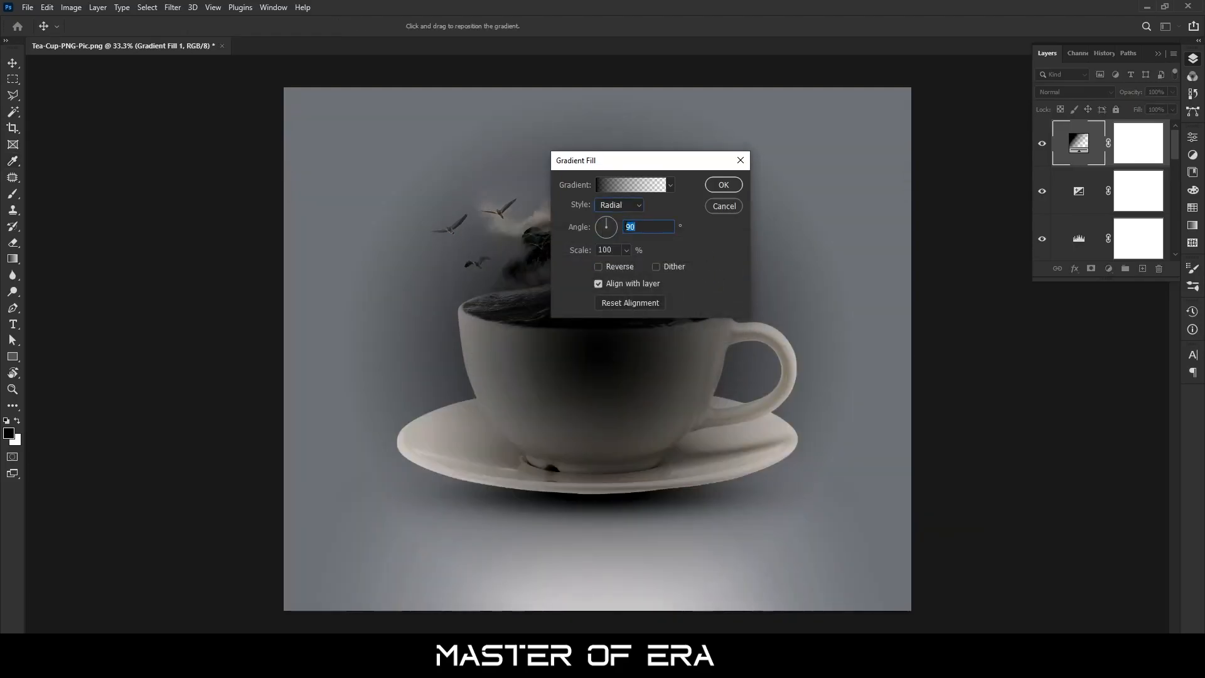
{"action": "type", "text": "150"}
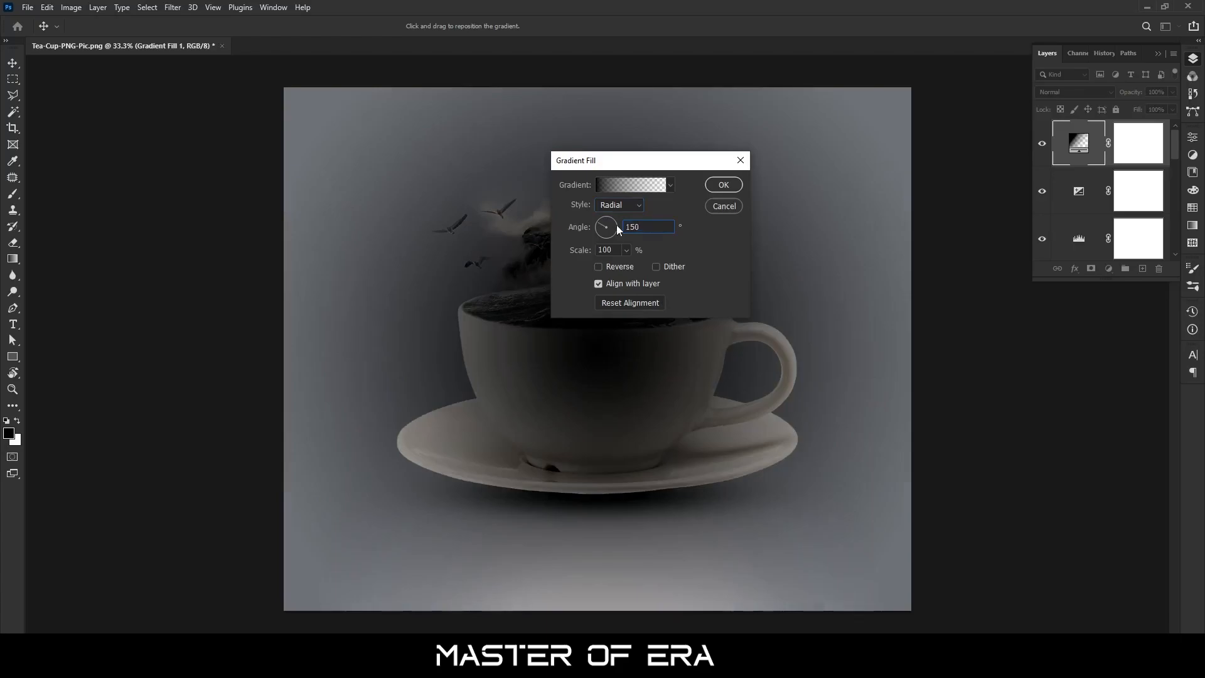
- Try a 250% scale for the radial gradient fill, then reduce it to 120%
{"action": "double_click", "coordinate": [616, 251]}
{"action": "type", "text": "250"}
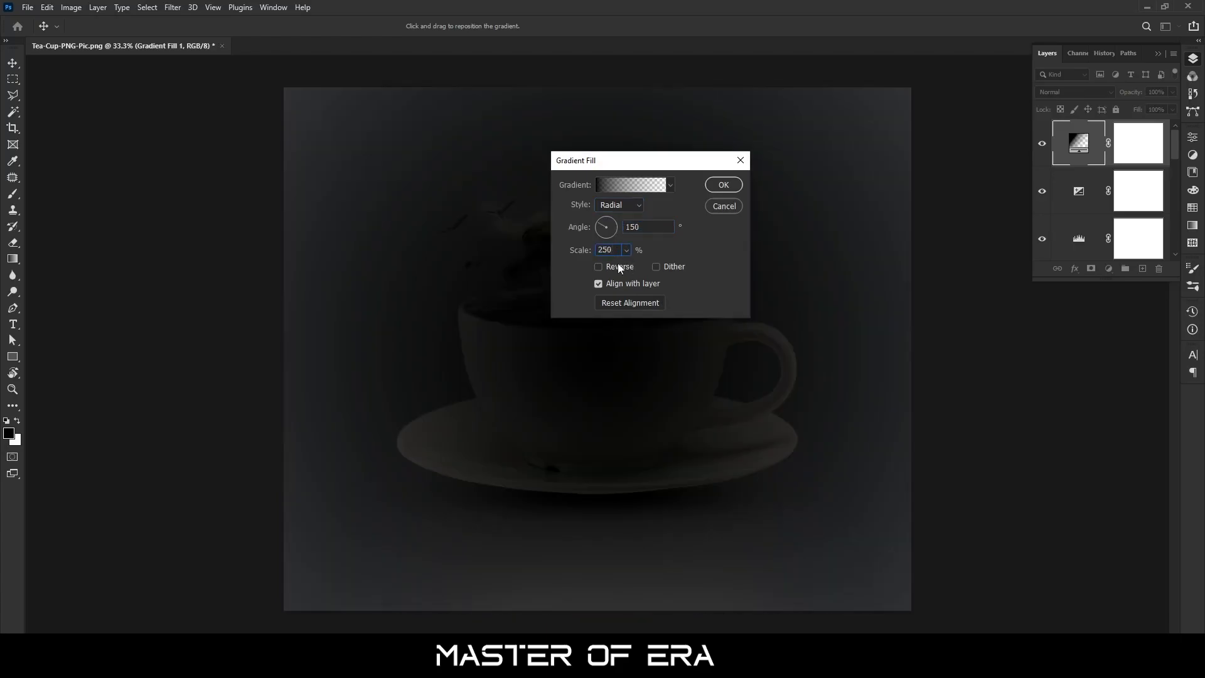
{"action": "key", "text": "shift+Down"}
{"action": "key", "text": "shift+Down"}
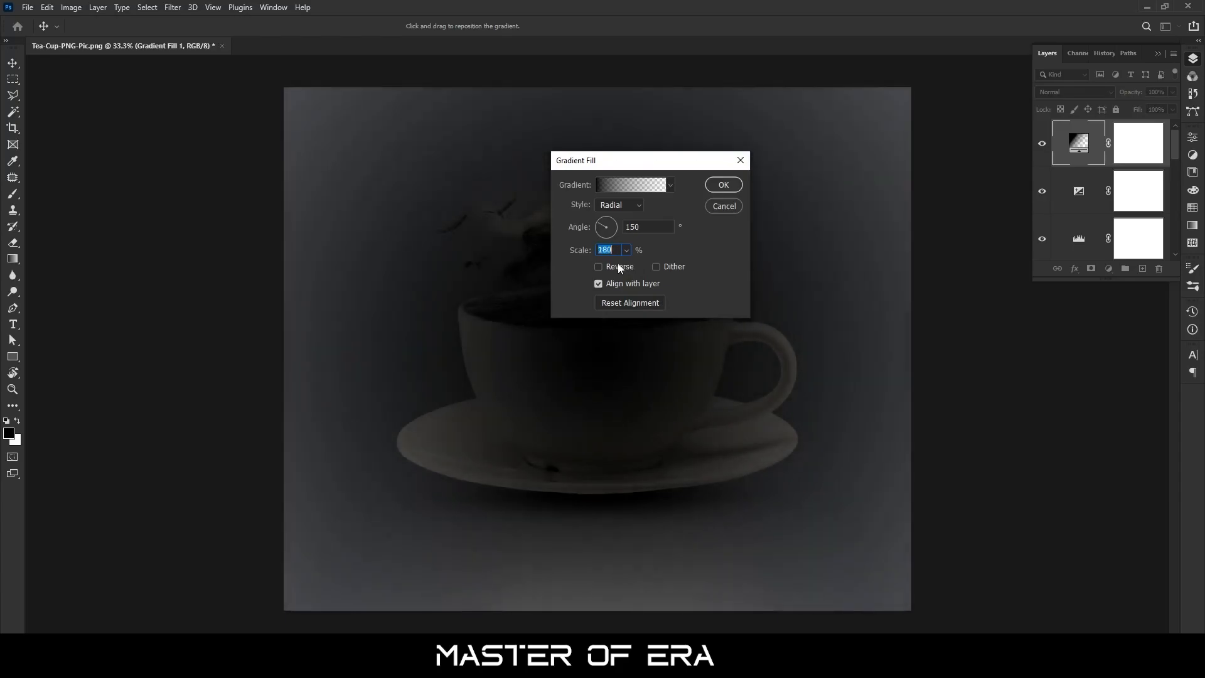
{"action": "key", "text": "shift+Down"}
{"action": "key", "text": "shift+Down"}
{"action": "key", "text": "shift+Down"}
{"action": "key", "text": "shift+Down"}
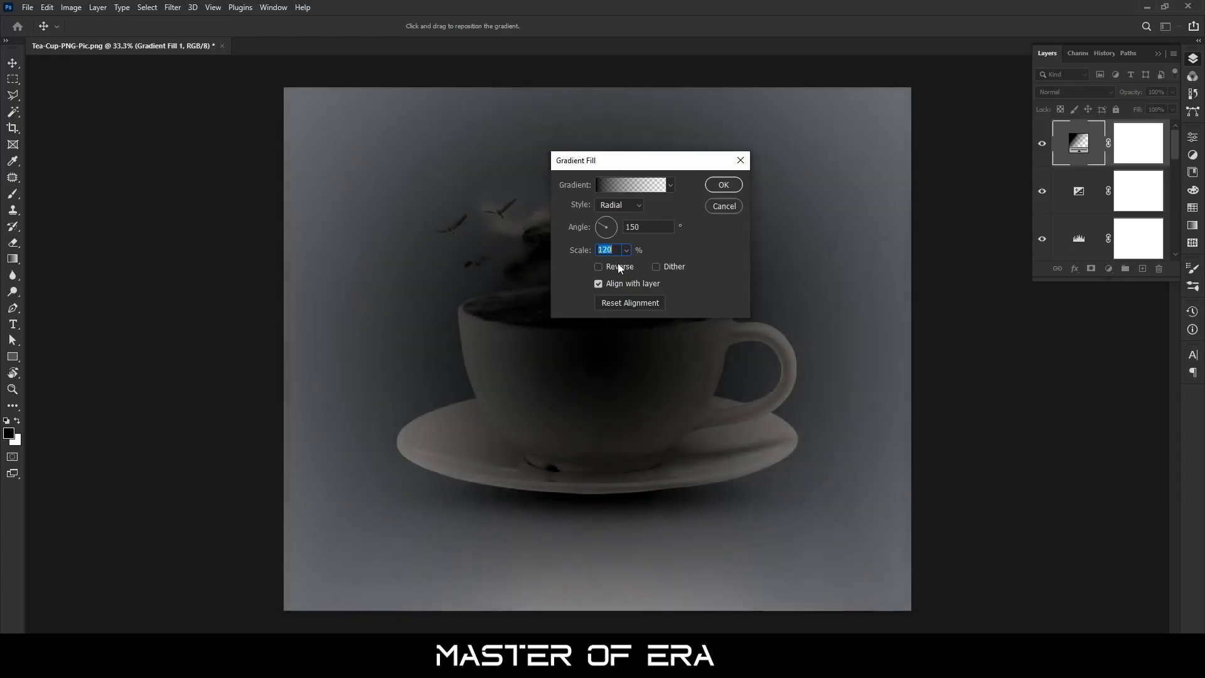
- Reduce the radial gradient fill's scale to 100% and reverse the gradient so the black surrounds the cup
{"action": "key", "text": "shift+Down"}
{"action": "key", "text": "shift+Down"}
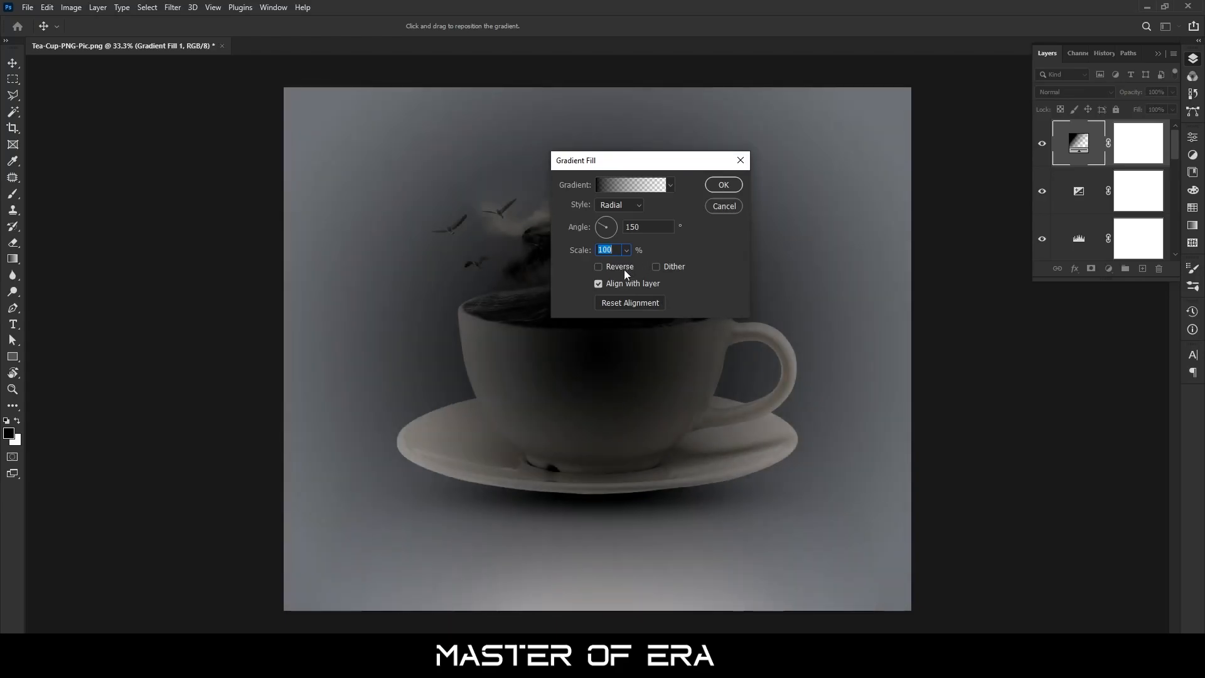
{"action": "left_click", "coordinate": [624, 269]}
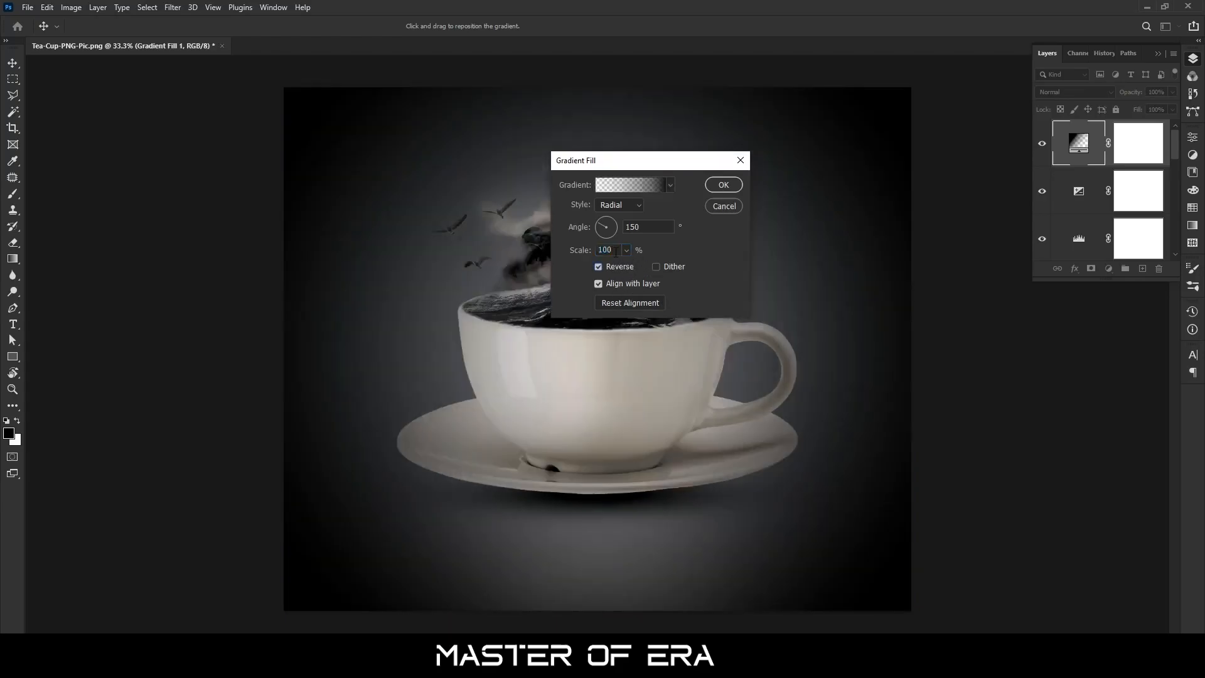
- Enlarge the reversed radial gradient's scale to about 250% and apply the Gradient Fill
{"action": "left_click", "coordinate": [616, 250]}
{"action": "type", "text": "250"}
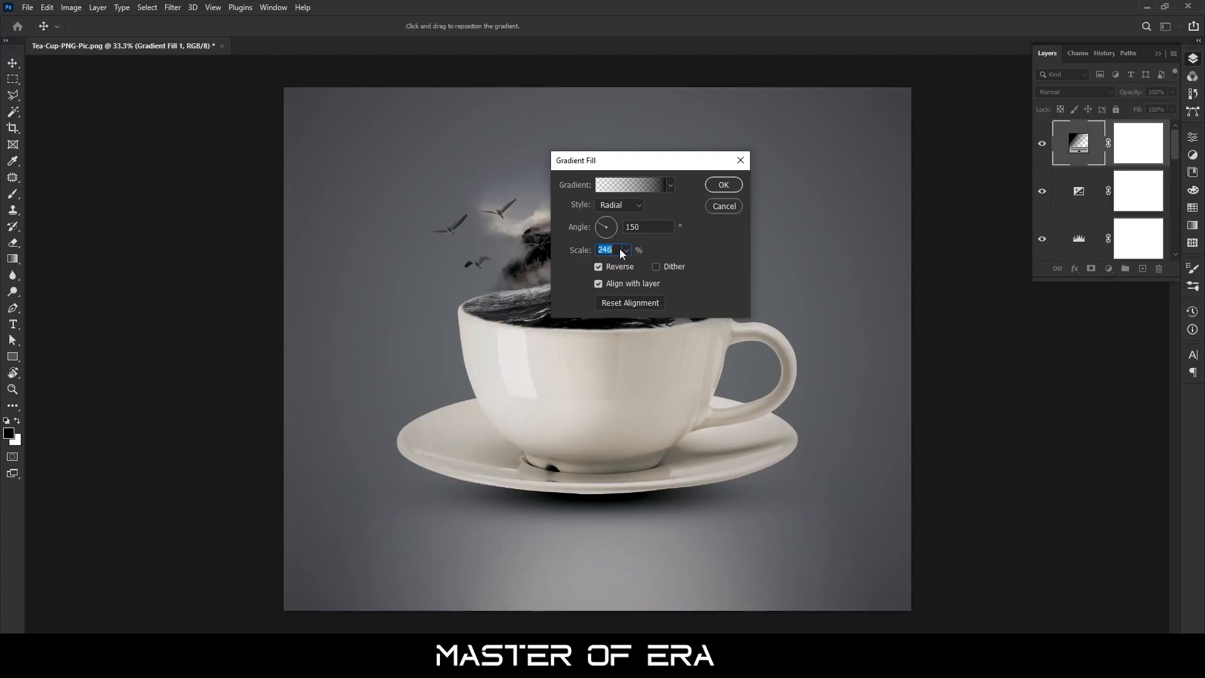
{"action": "scroll", "coordinate": [619, 248], "scroll_direction": "up", "scroll_amount": 10}
{"action": "left_click", "coordinate": [724, 185]}
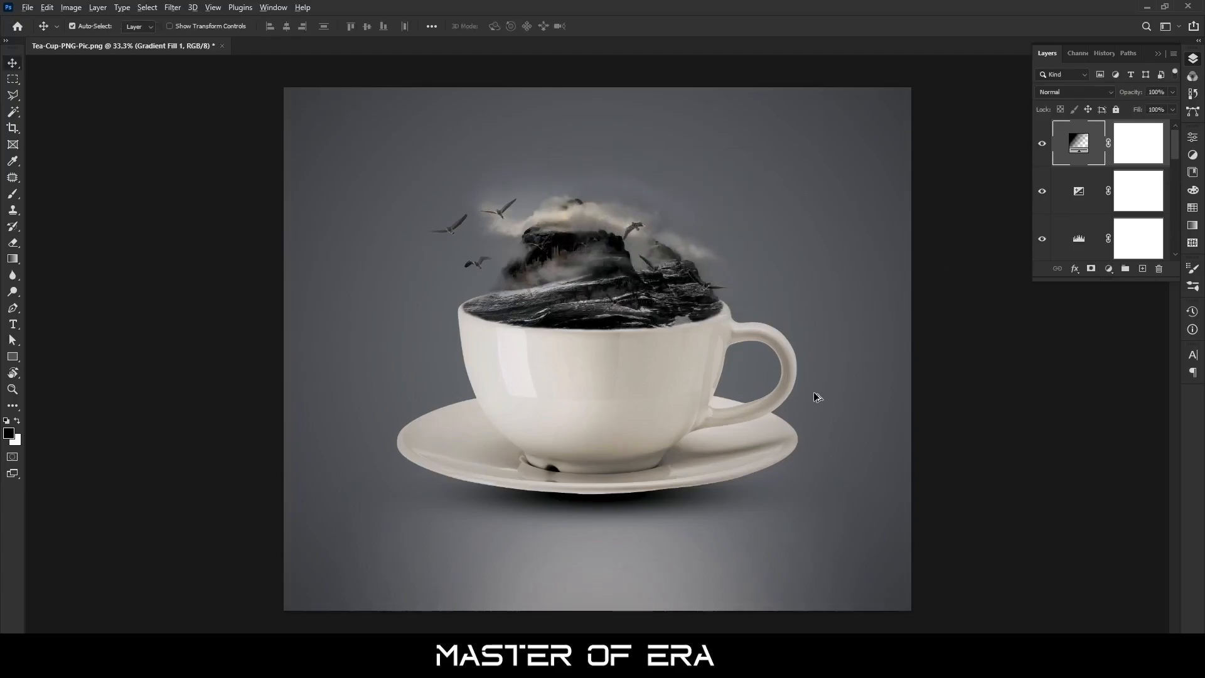
{"action": "key", "text": "ctrl+minus"}
{"action": "scroll", "coordinate": [599, 403], "scroll_direction": "up", "scroll_amount": 3}
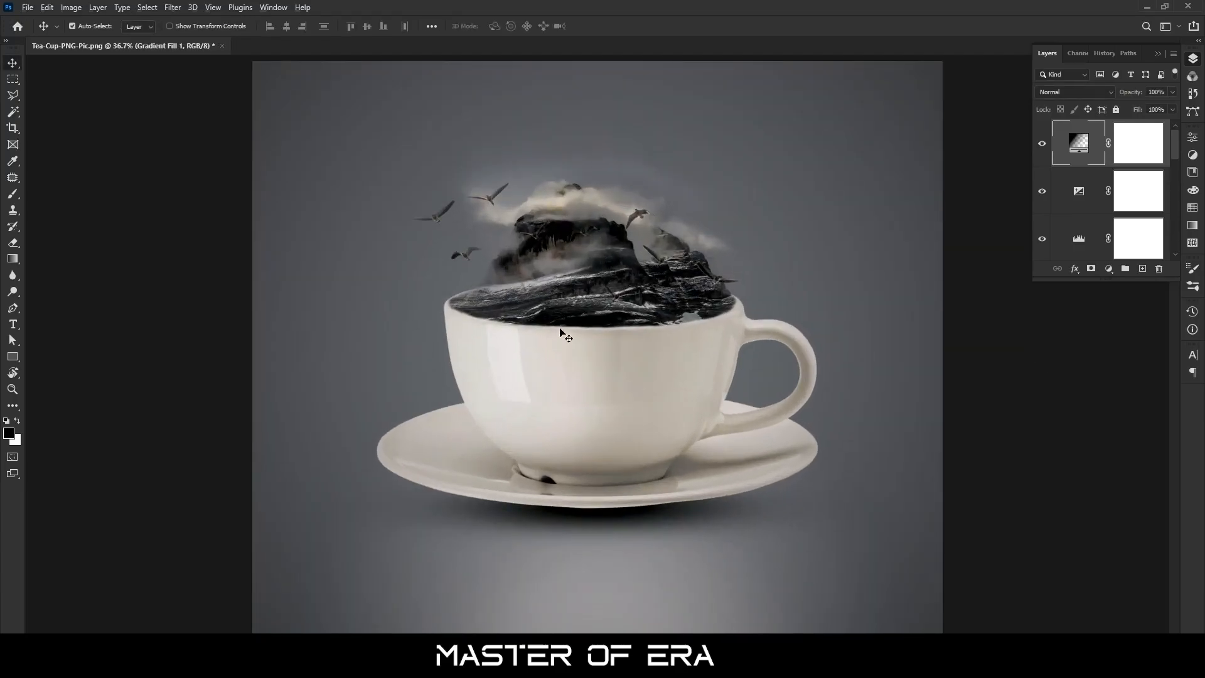
{"action": "scroll", "coordinate": [560, 328], "scroll_direction": "up", "scroll_amount": 1}
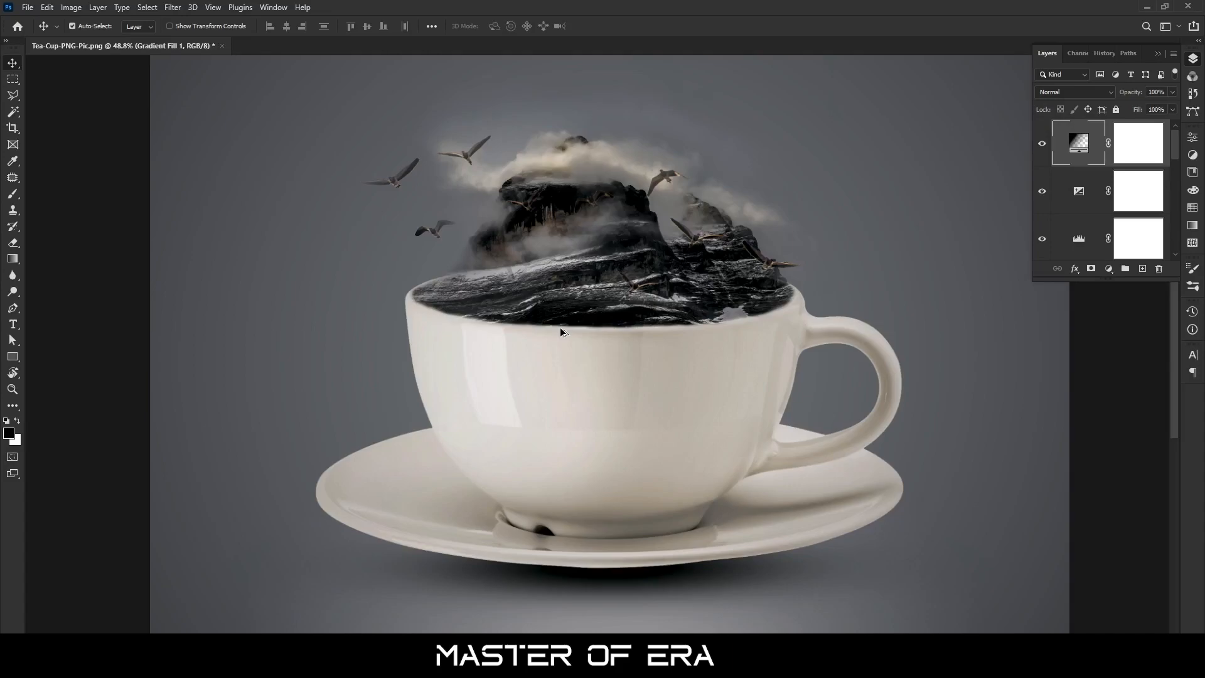